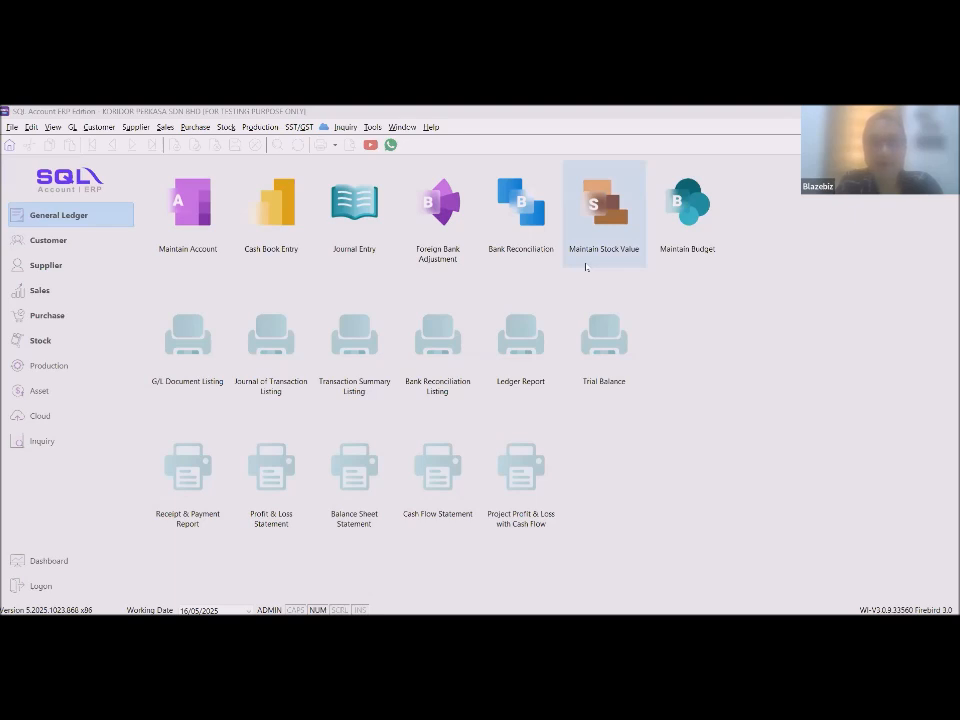
Open the Company Profile from the File menu.
click(518, 180)
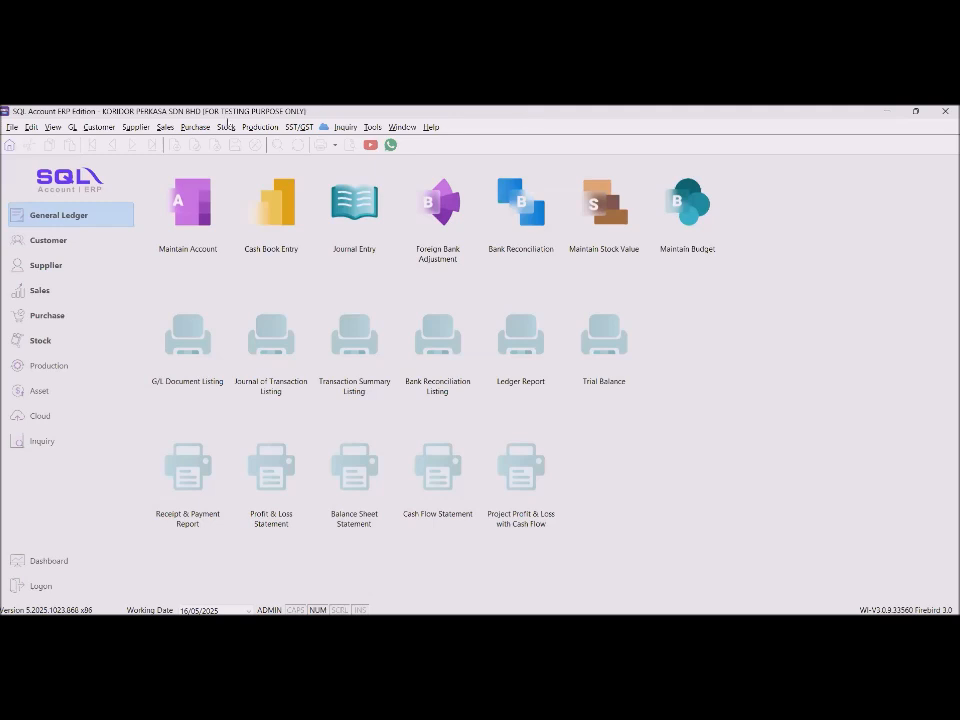
click(10, 128)
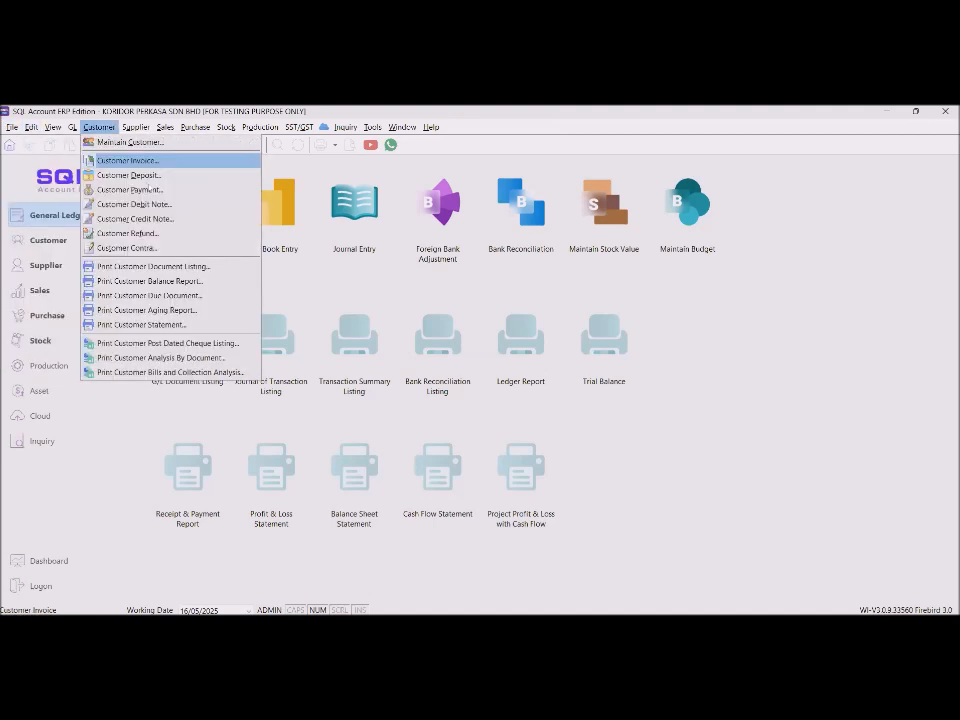
mouse_move(12, 130)
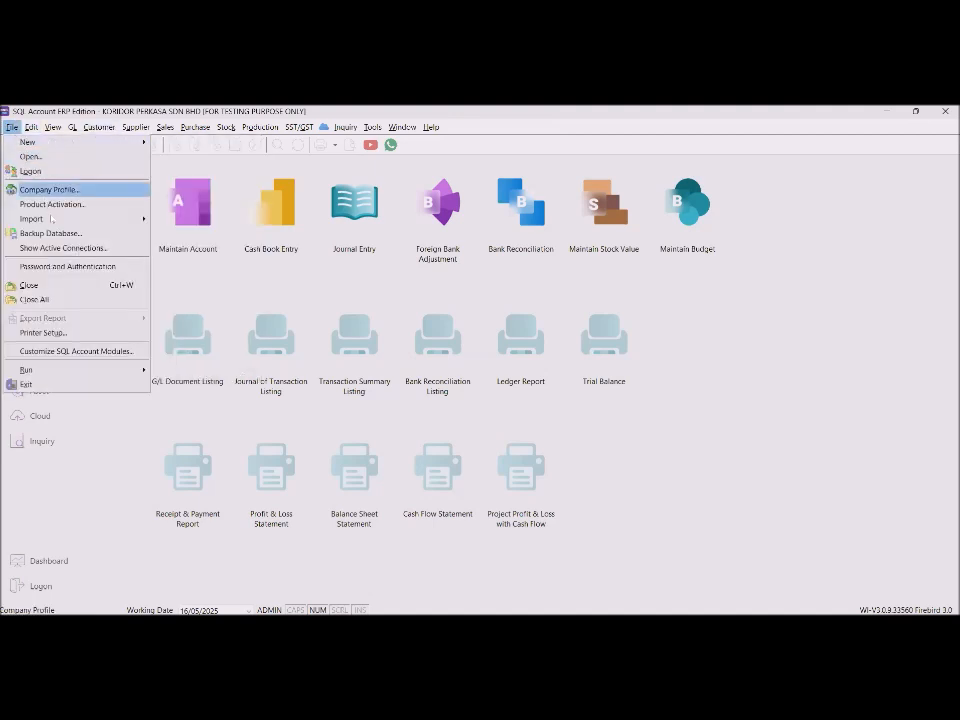
click(55, 189)
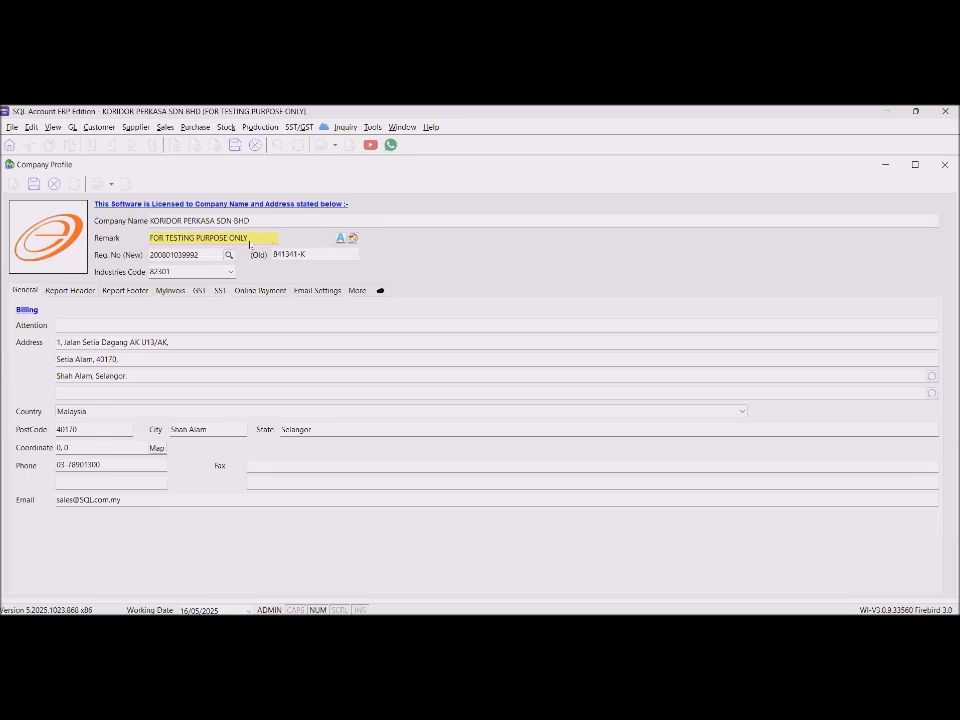
Highlight the company name, new and old registration numbers, industries code, and MyInvois TIN.
drag(262, 220, 114, 216)
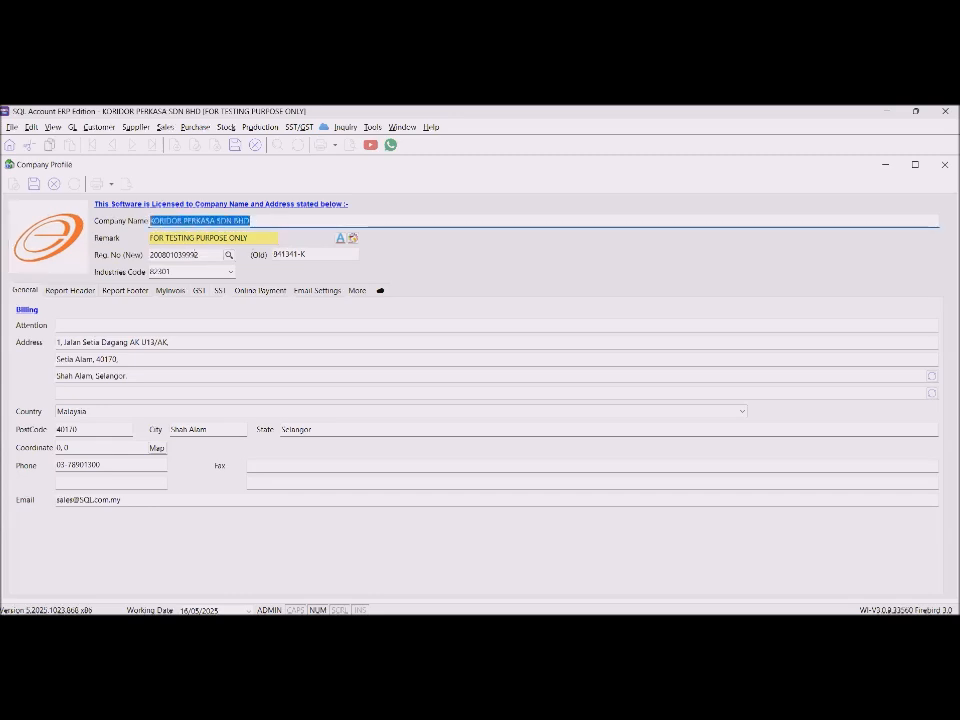
double_click(210, 254)
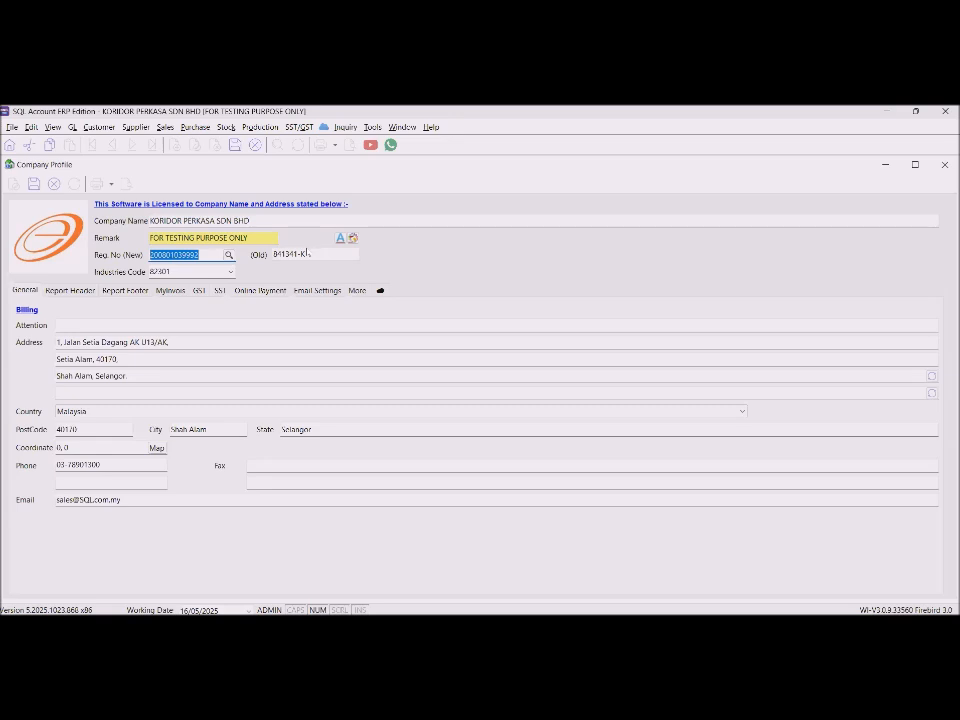
drag(311, 253, 258, 254)
drag(183, 268, 111, 271)
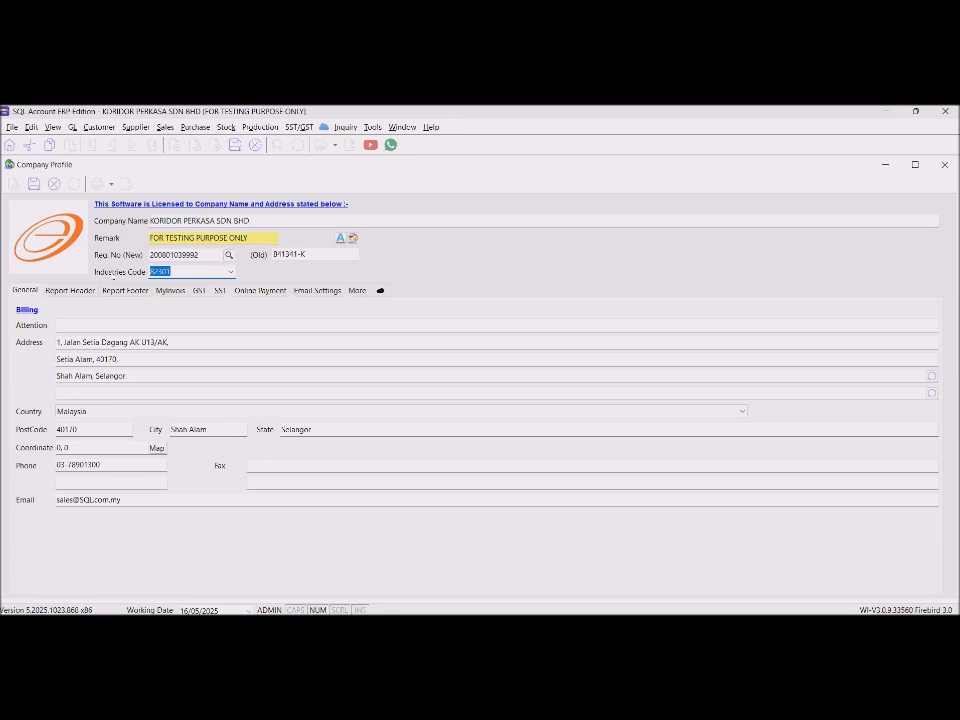
click(170, 290)
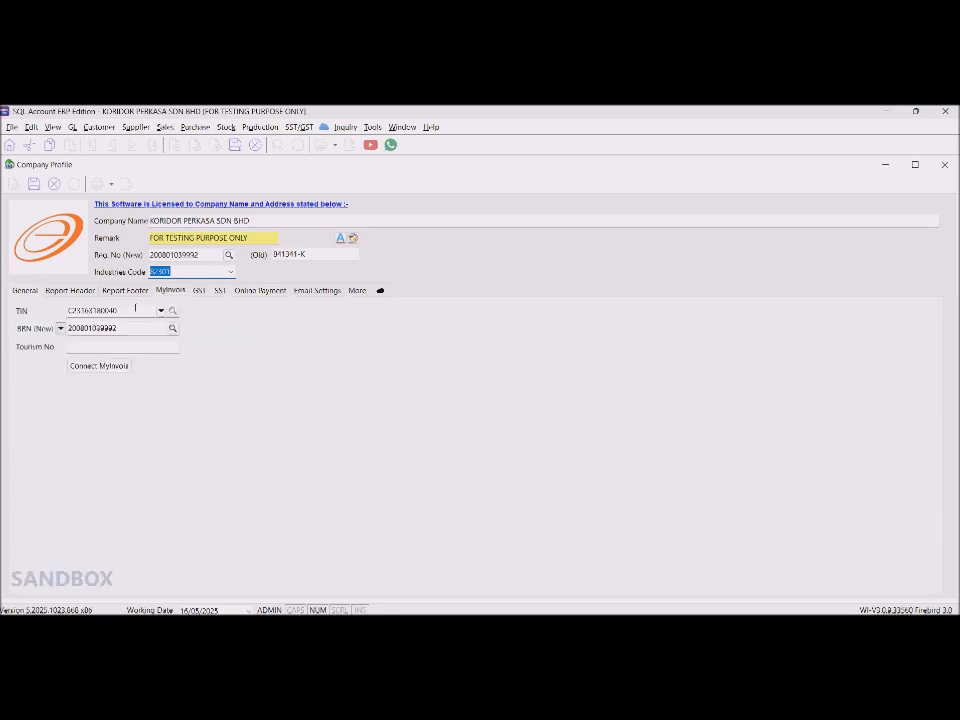
drag(135, 311, 66, 311)
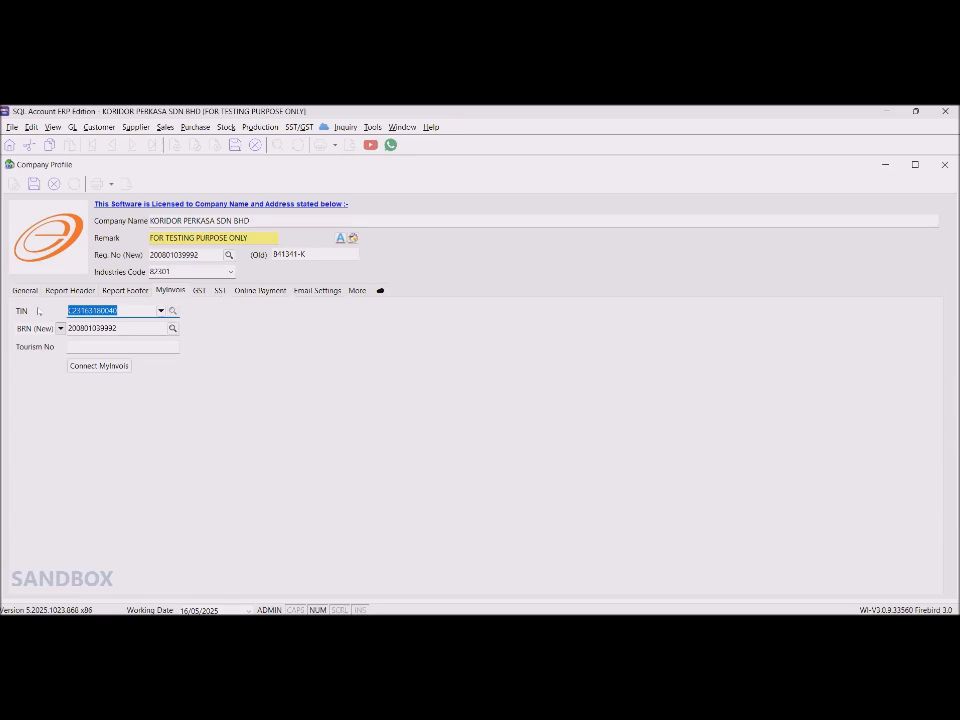
click(25, 290)
Highlight the billing address lines, postcode and phone number on the General tab.
drag(197, 342, 52, 344)
drag(148, 361, 22, 366)
click(124, 392)
drag(83, 428, 45, 427)
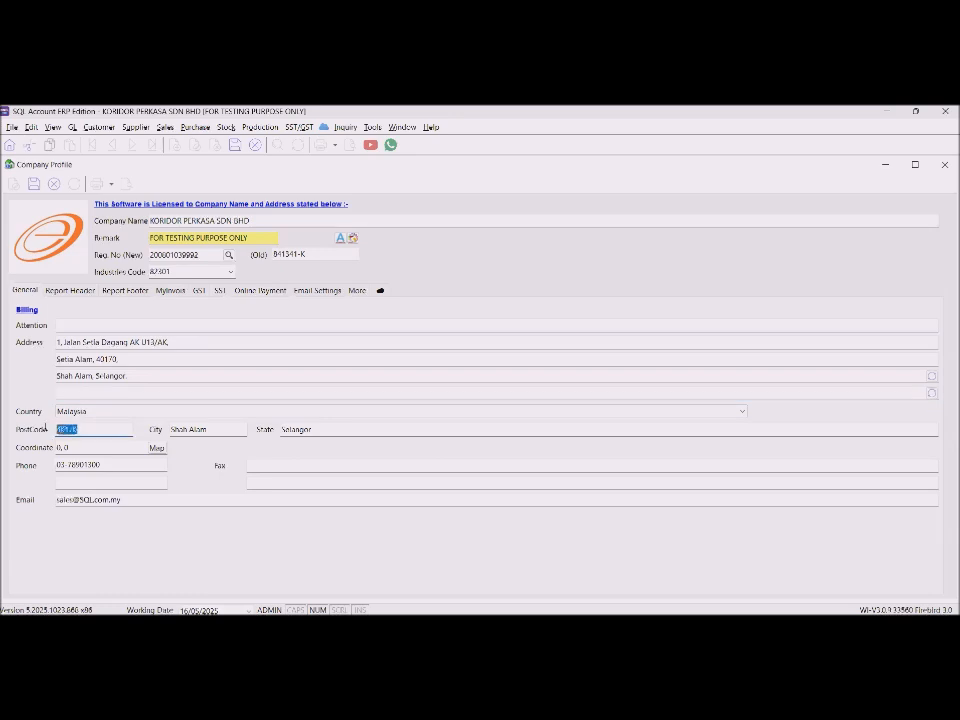
drag(105, 464, 42, 460)
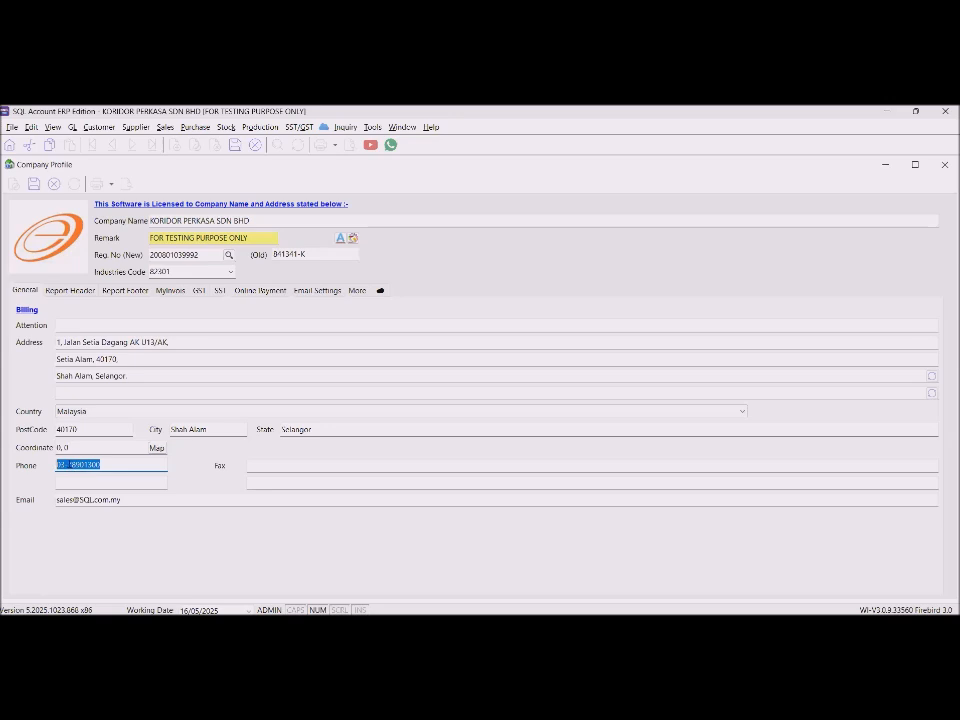
click(110, 463)
key(BackSpace)
click(57, 464)
text(+6)
key(BackSpace)
text(+)
text(603)
text(-)
key(BackSpace)
key(BackSpace)
Select the company e-mail address and bring up the report header preview.
click(141, 500)
double_click(141, 500)
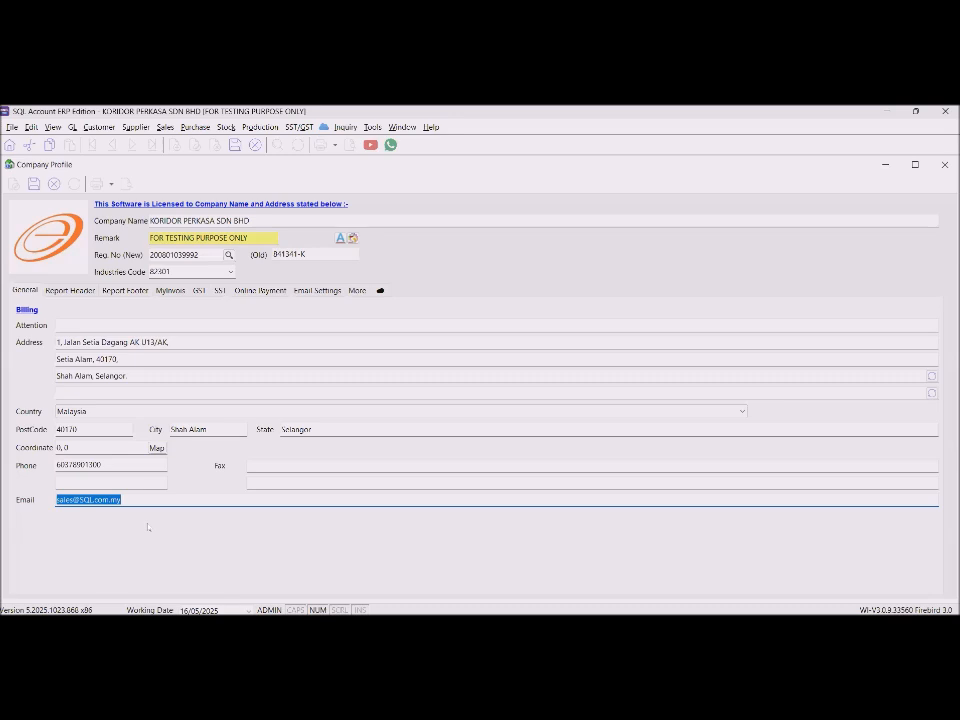
click(71, 291)
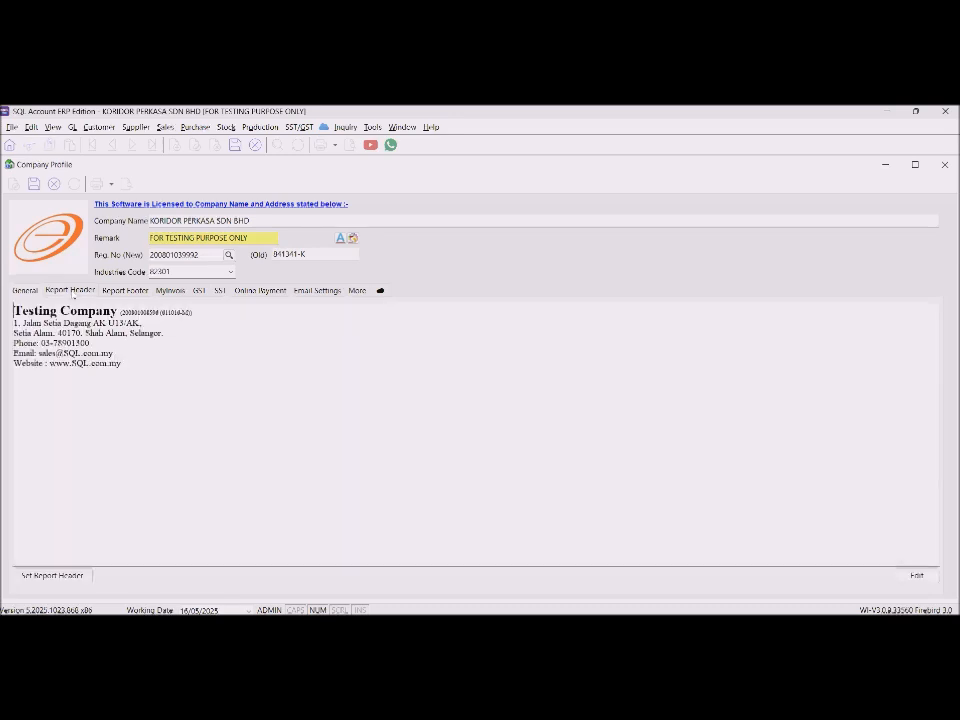
Regenerate the report header, append 'SST' after the TIN line, and save the company profile.
click(53, 576)
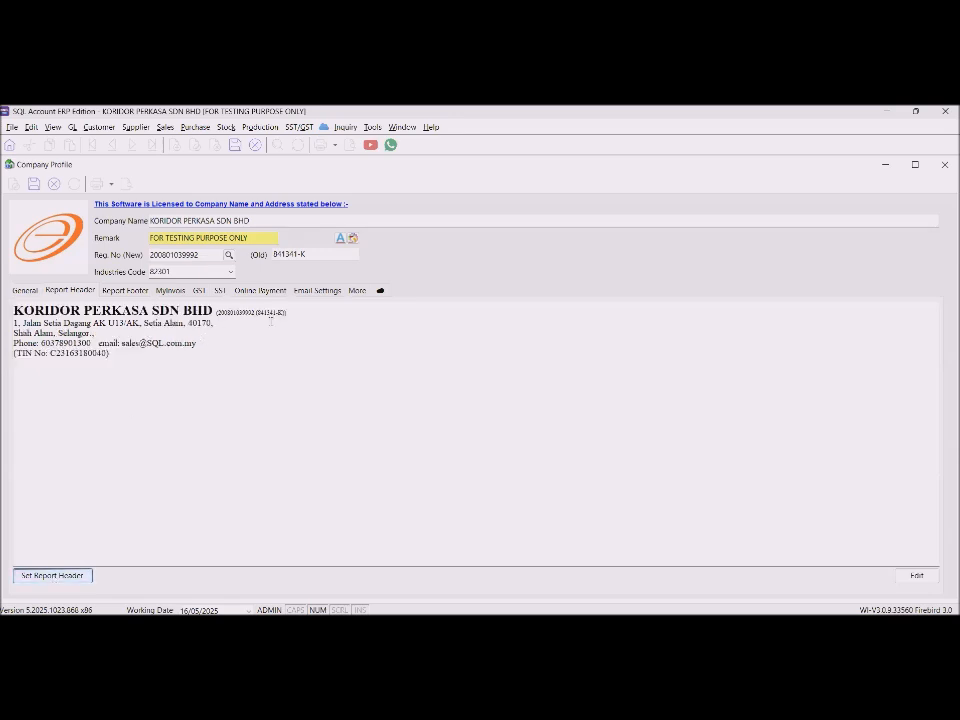
drag(290, 312, 214, 313)
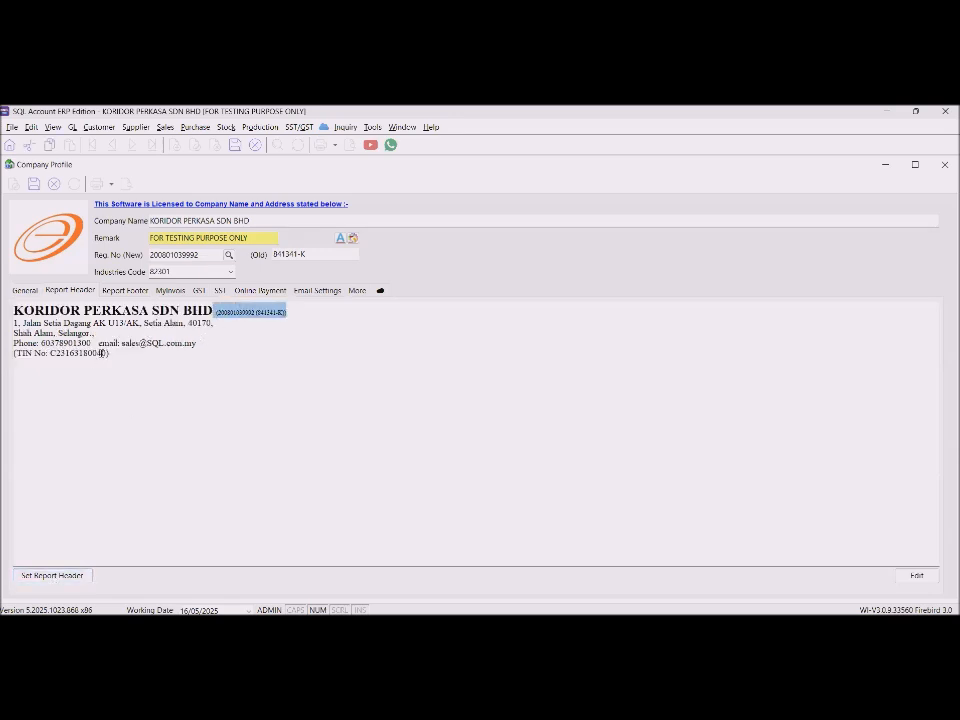
drag(109, 353, 4, 353)
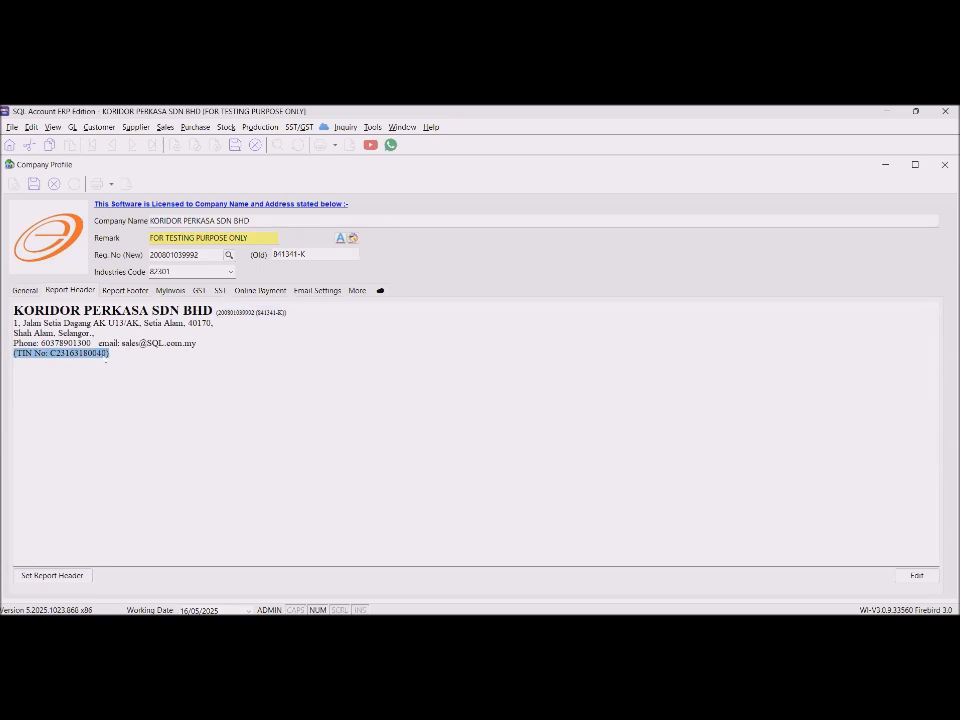
click(219, 355)
text(SST:)
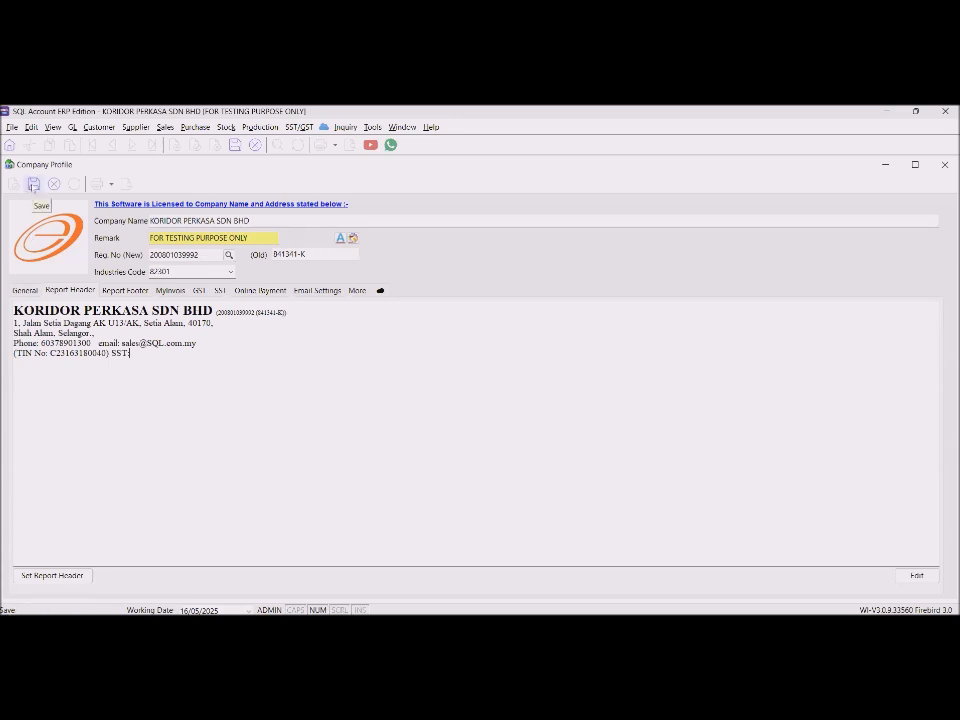
click(33, 185)
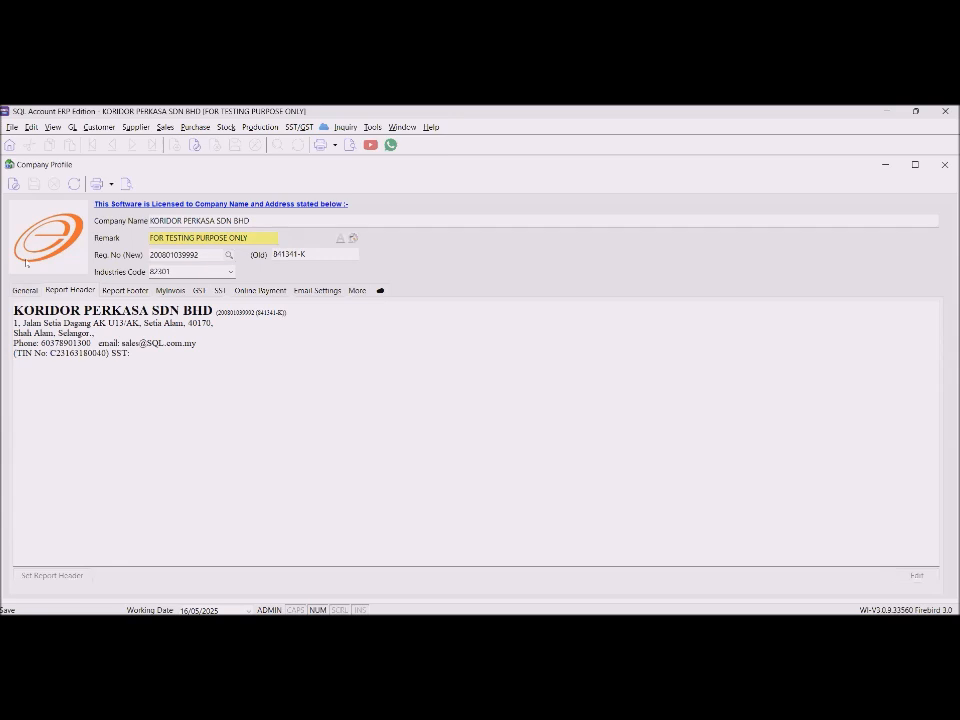
click(24, 290)
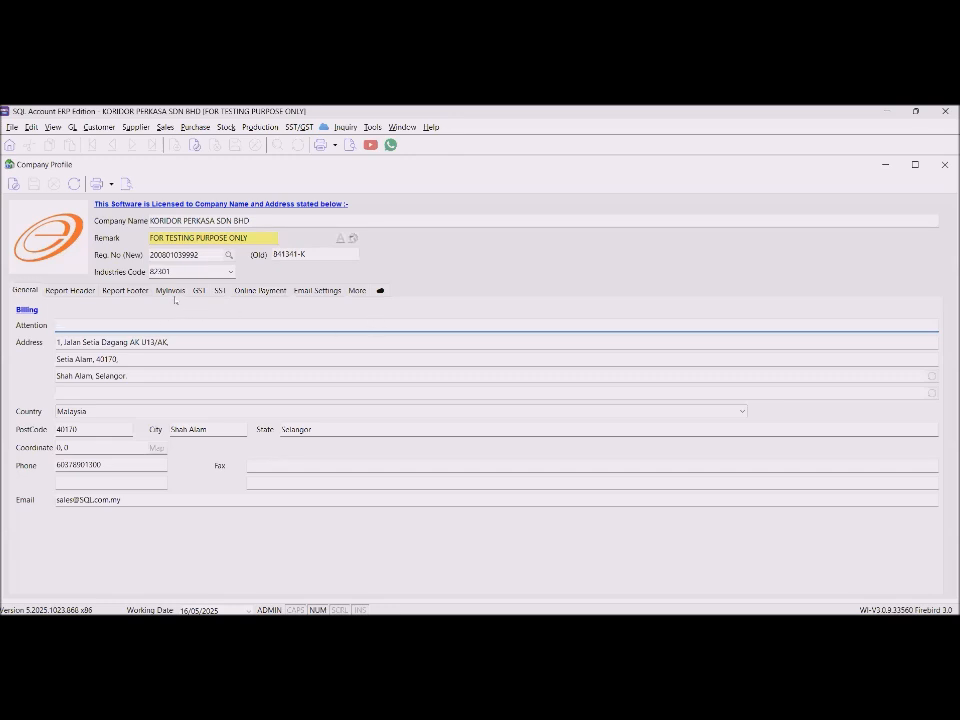
Launch Connect MyInvois from the company's MyInvois tab to view sandbox credentials.
click(170, 291)
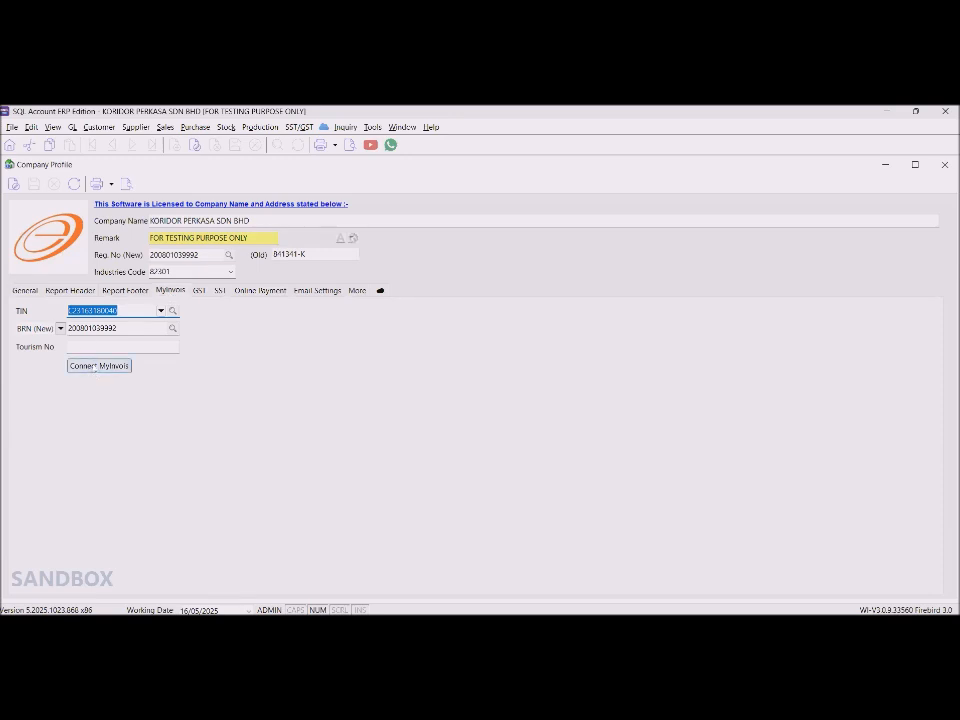
click(97, 366)
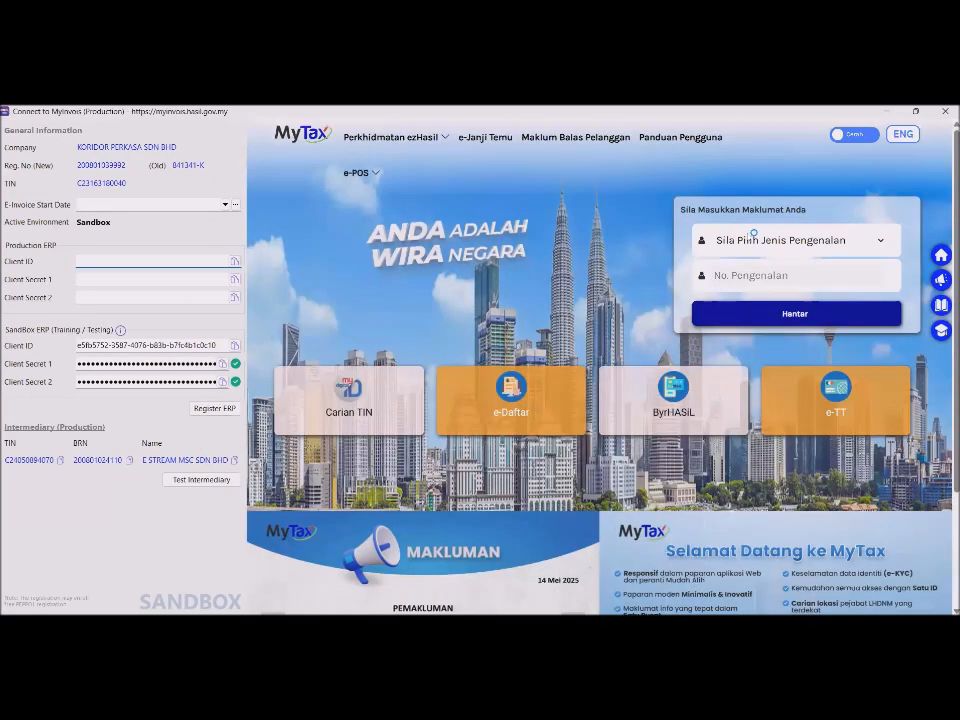
Choose No. Kad Pengenalan as the MyTax ID type, then close the connection window.
click(753, 238)
click(735, 276)
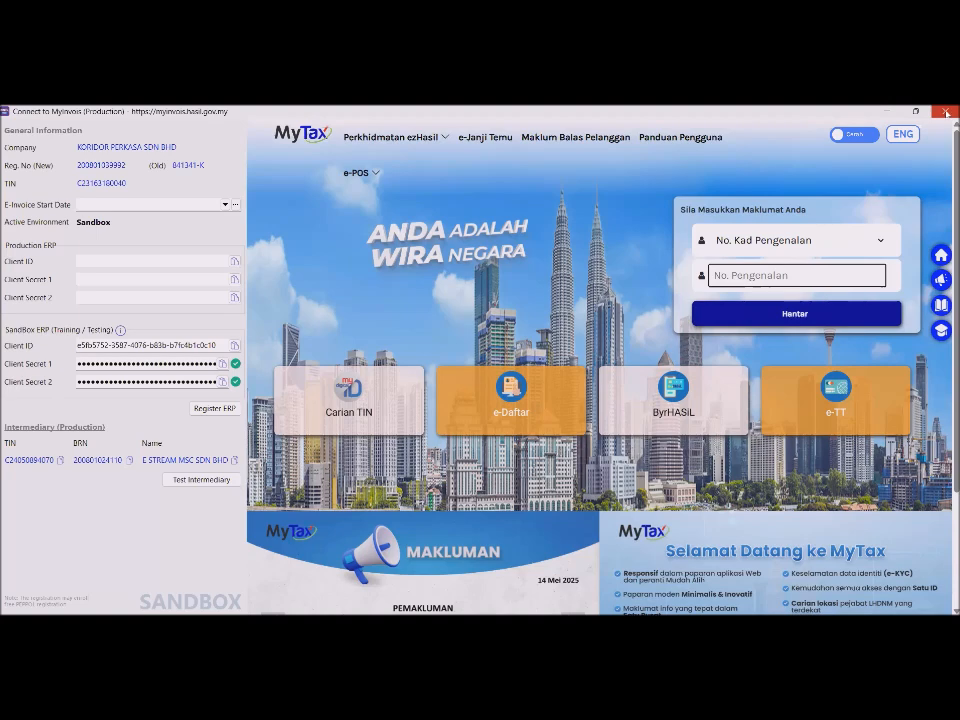
click(947, 112)
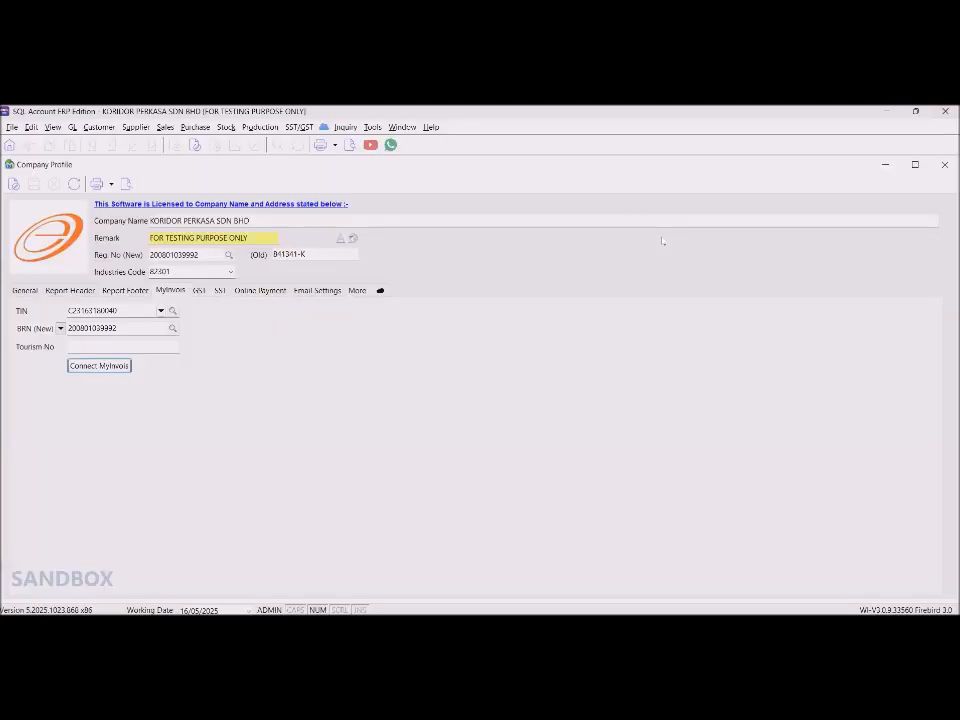
Close Company Profile and open Maintain Customer from the Customer module.
click(948, 165)
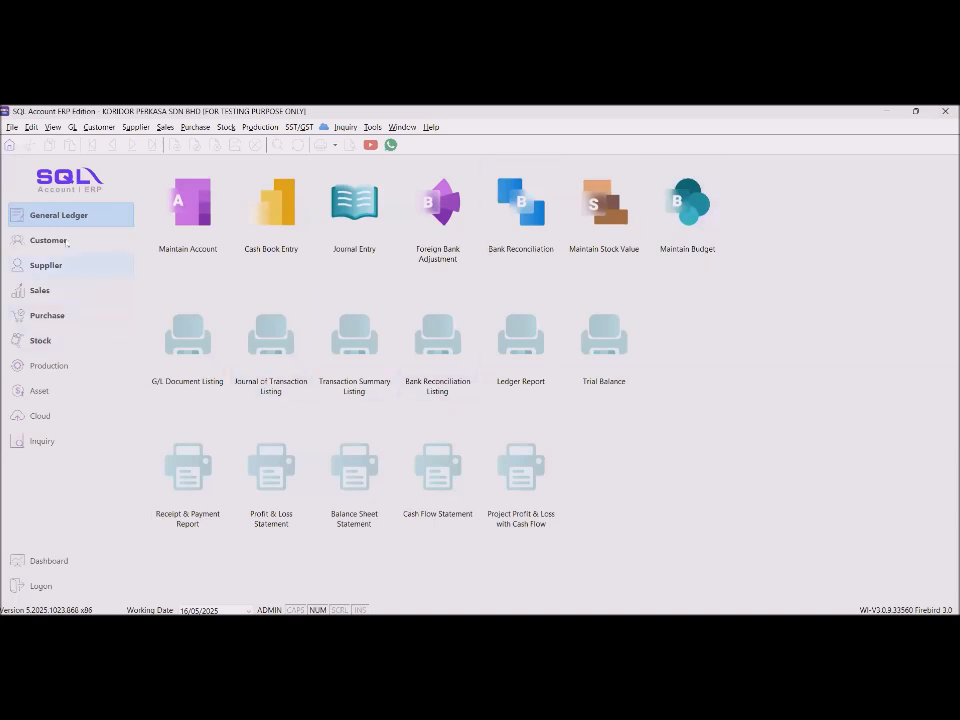
click(57, 244)
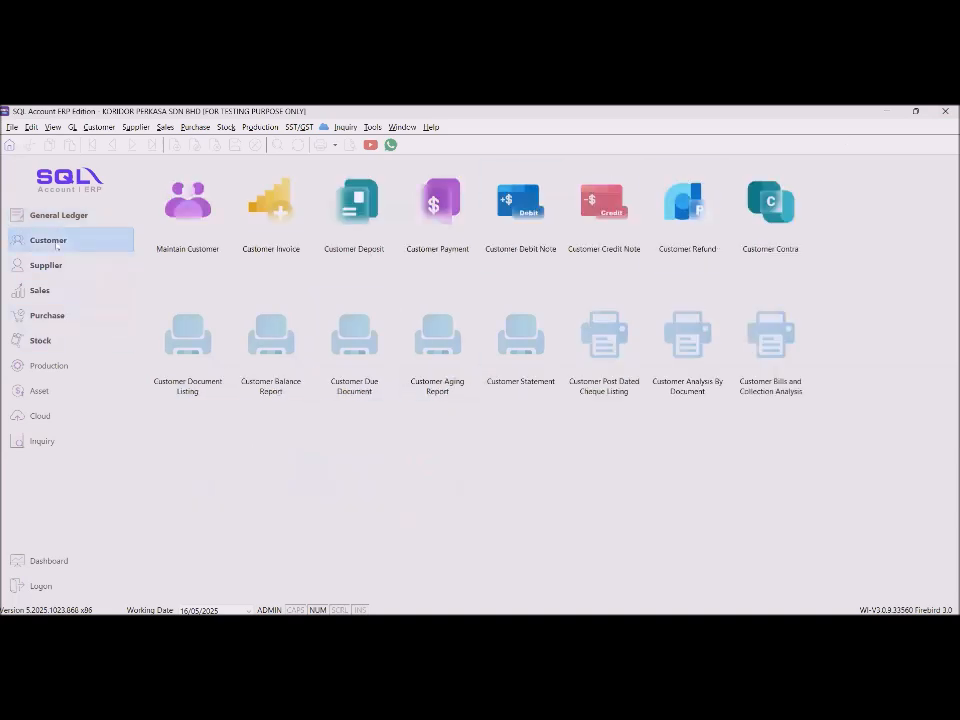
click(190, 207)
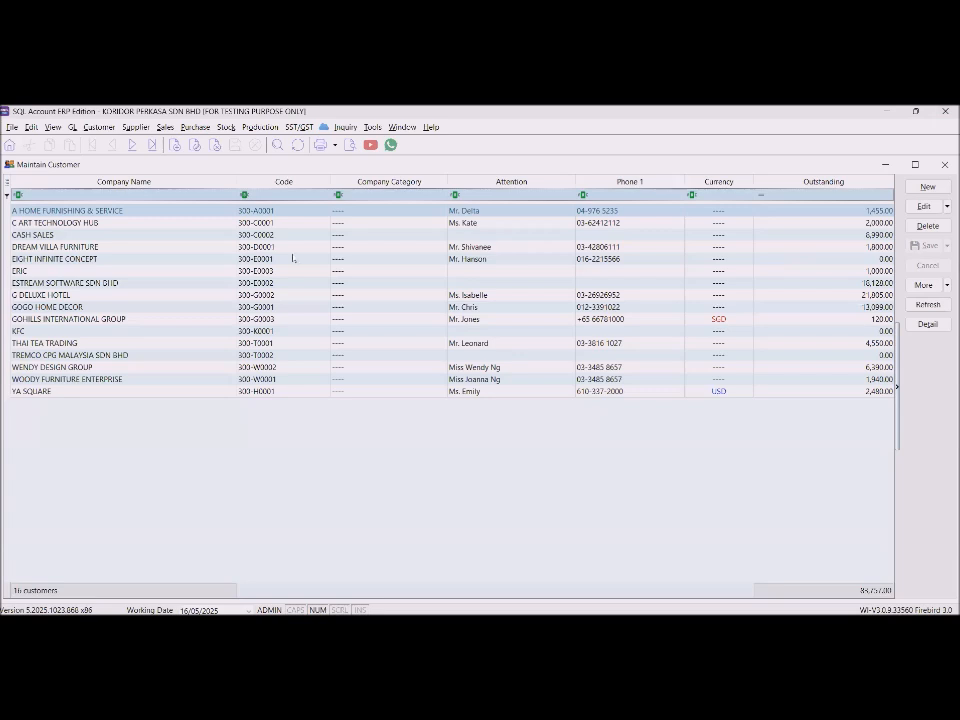
Edit customer ERIC and set its e-invoice submission to Consolidate.
double_click(34, 272)
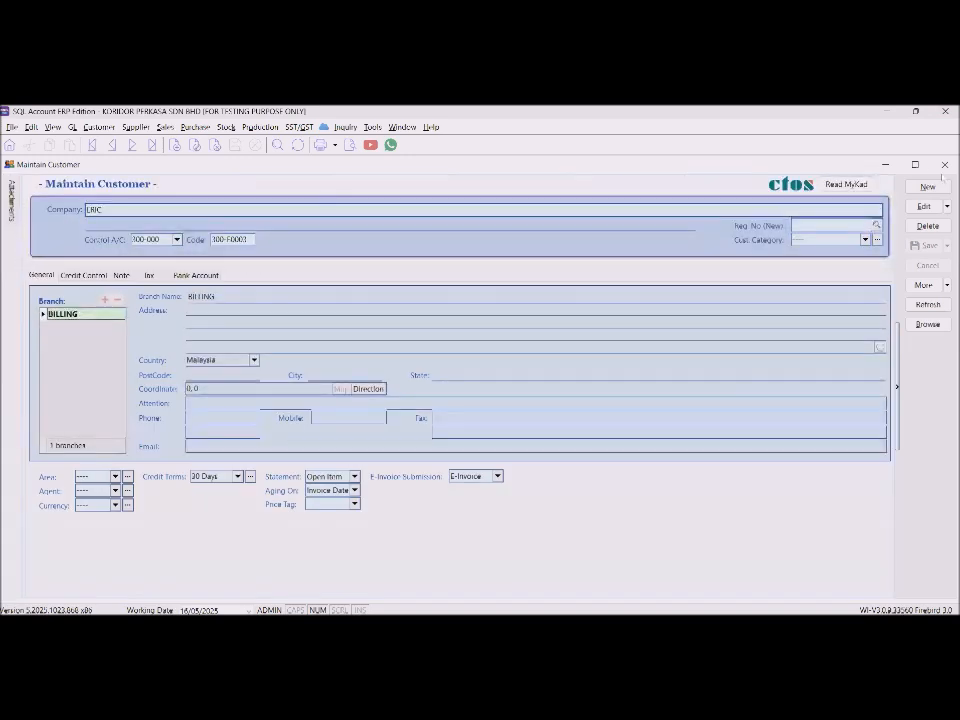
click(923, 206)
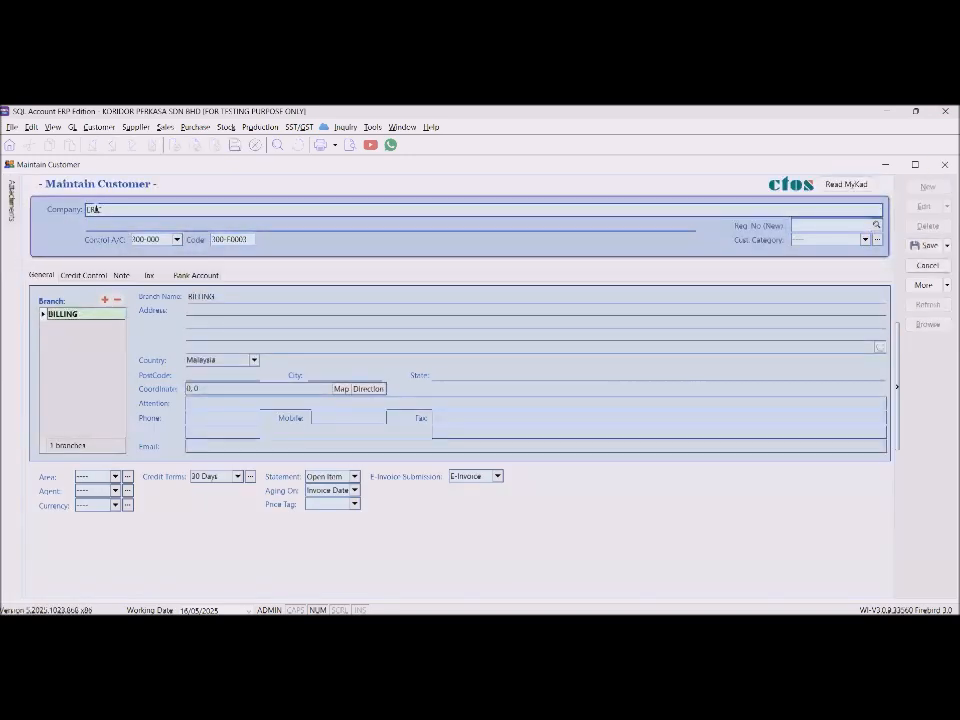
double_click(94, 209)
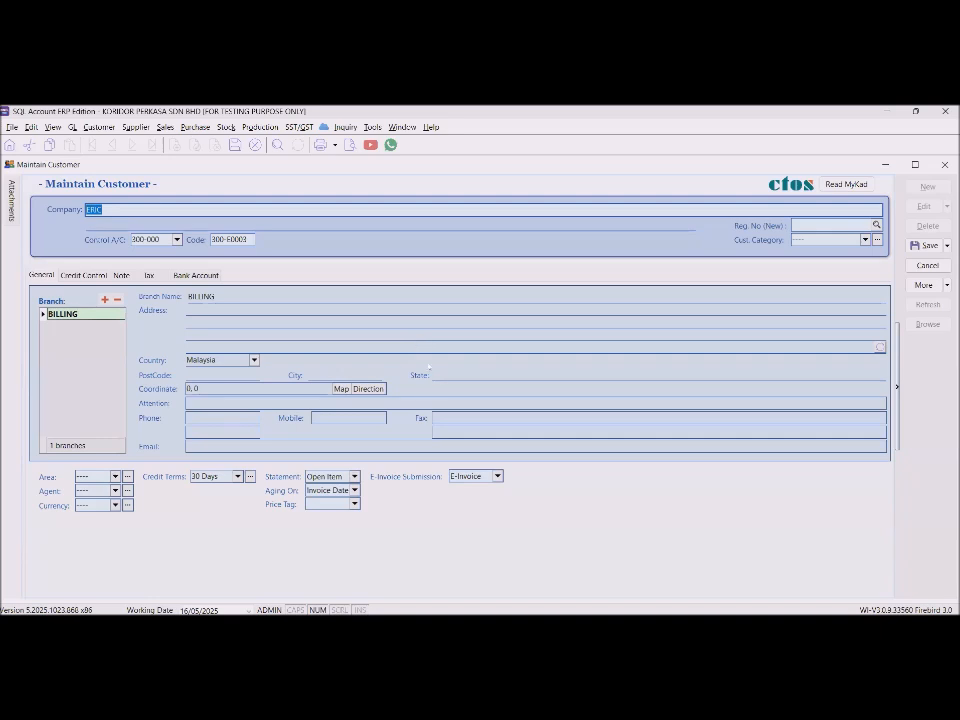
click(497, 477)
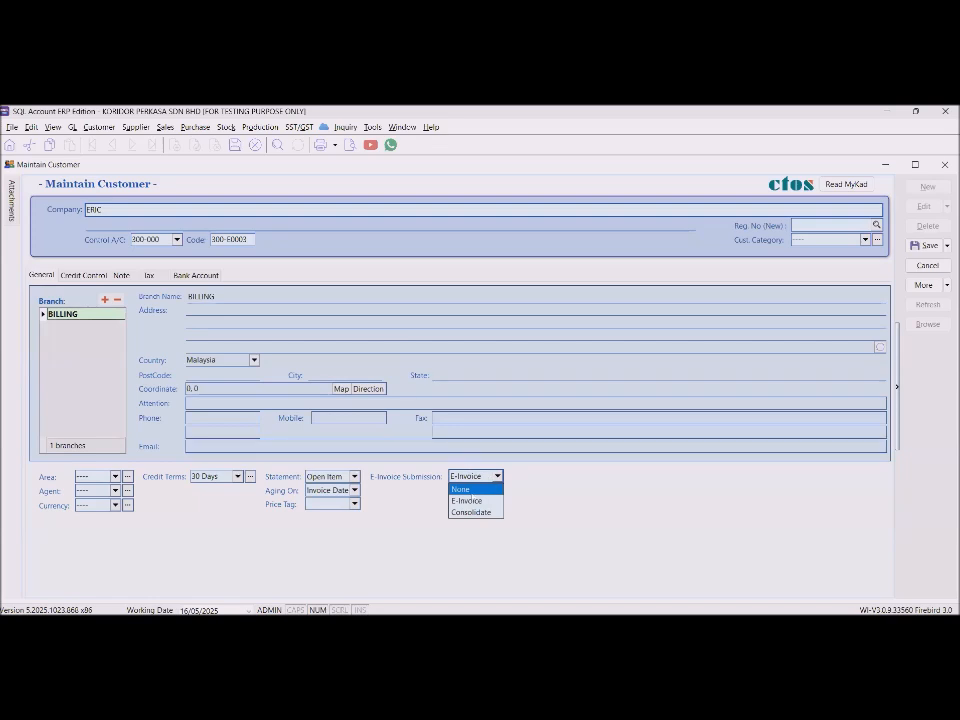
click(477, 513)
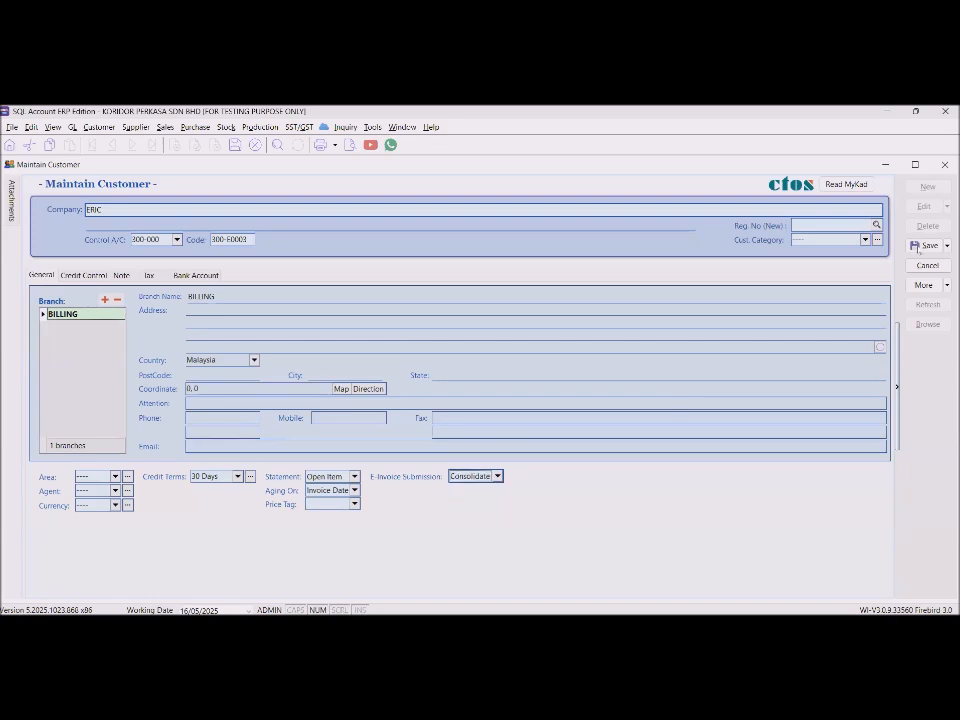
Cancel and discard ERIC's changes, then open the CASH SALES customer record.
click(927, 265)
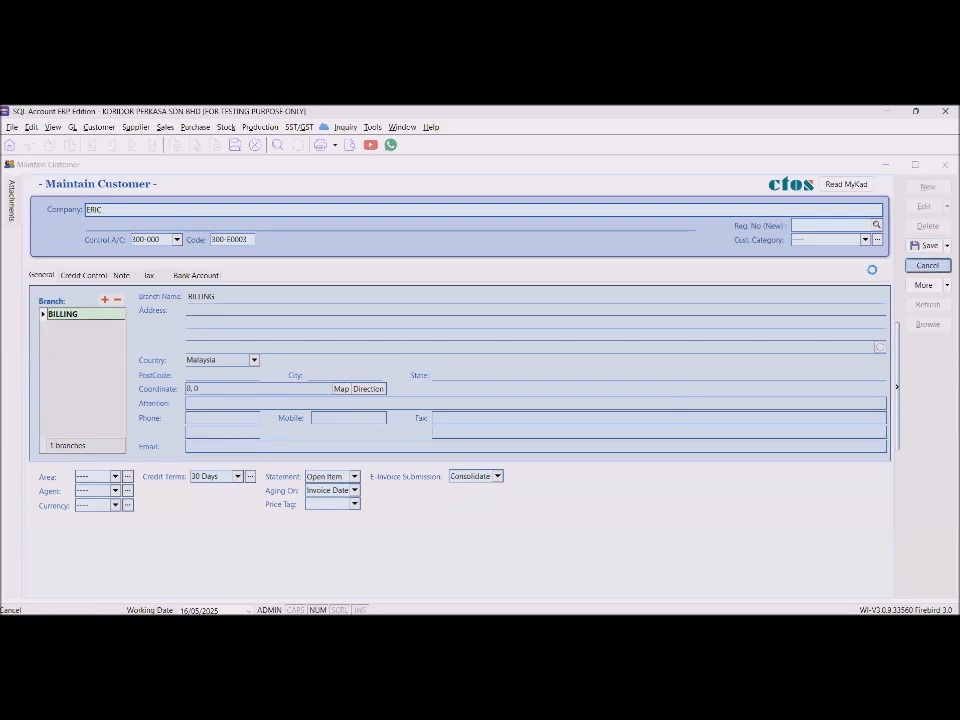
click(510, 385)
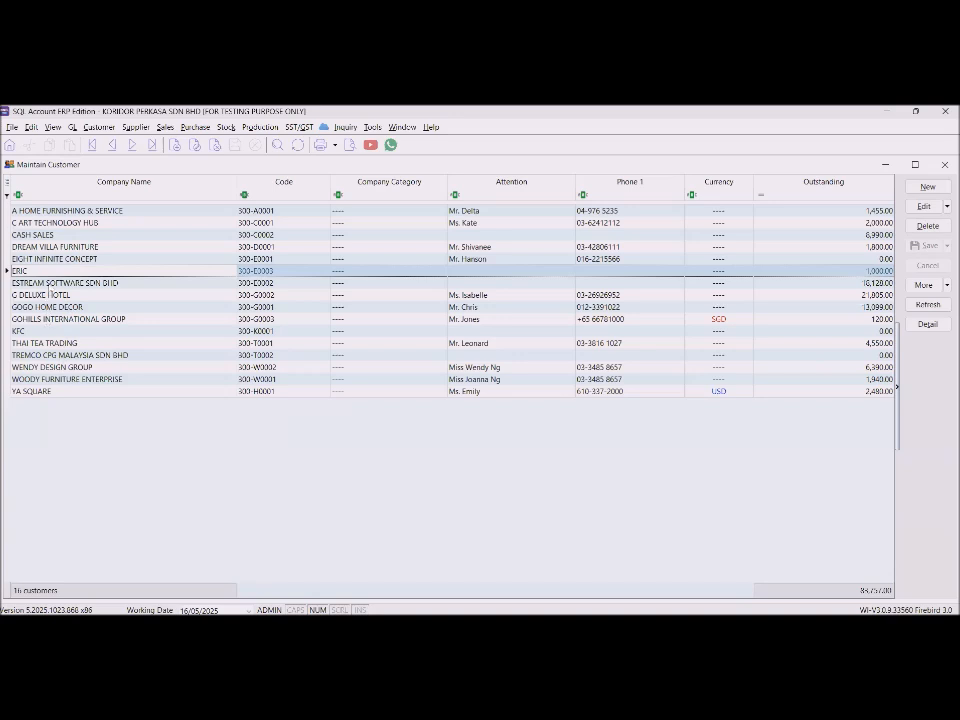
double_click(60, 235)
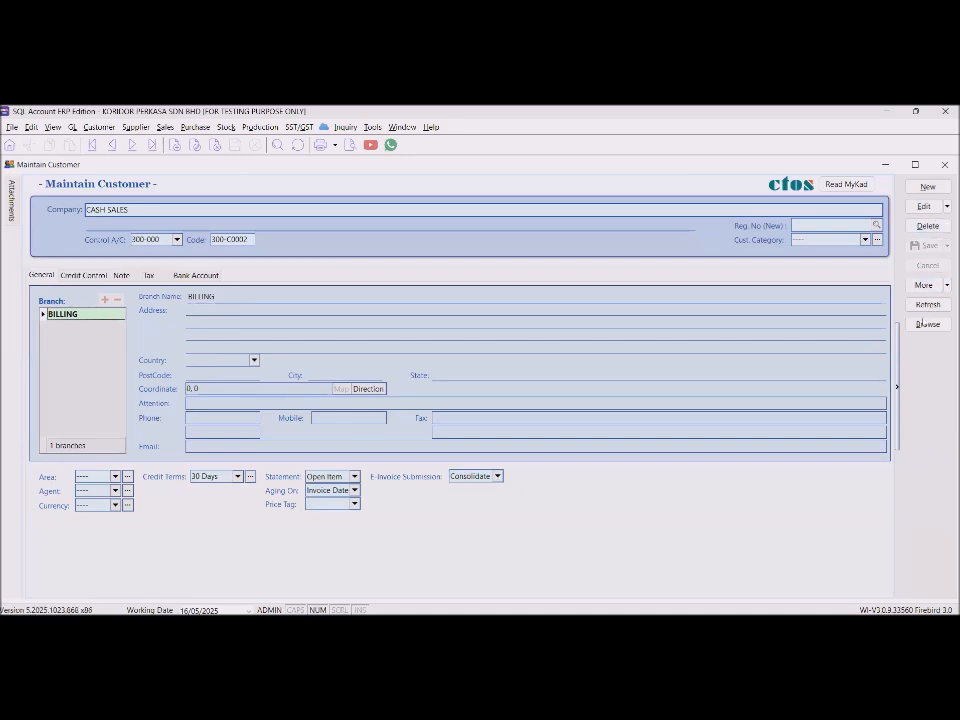
Edit the ESTREAM SOFTWARE SDN BHD record and check its name and TIN.
click(928, 324)
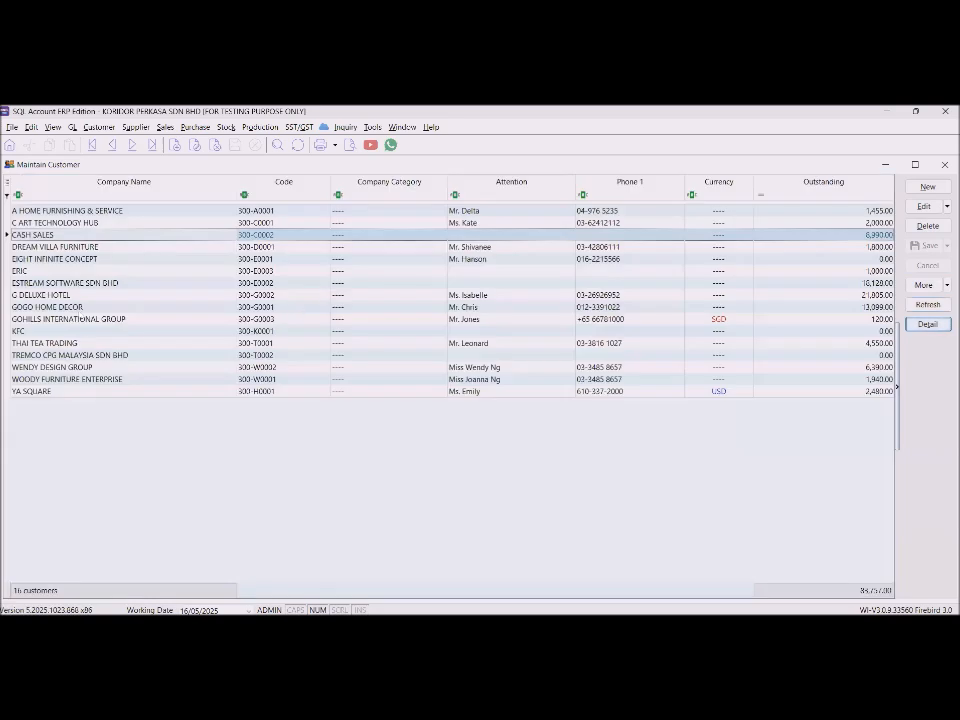
double_click(76, 286)
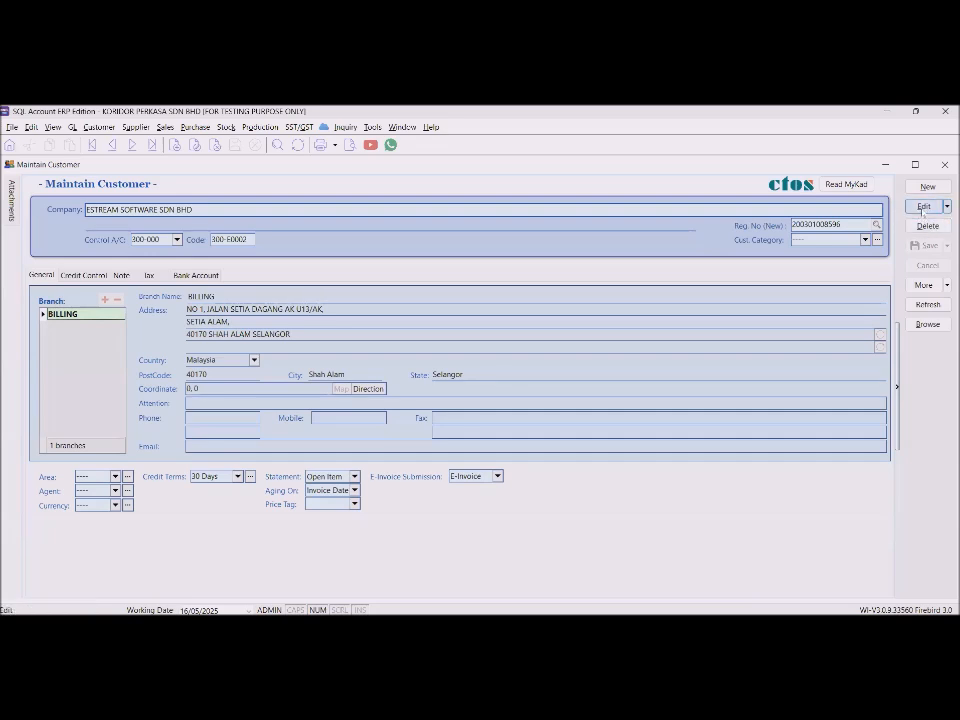
click(922, 207)
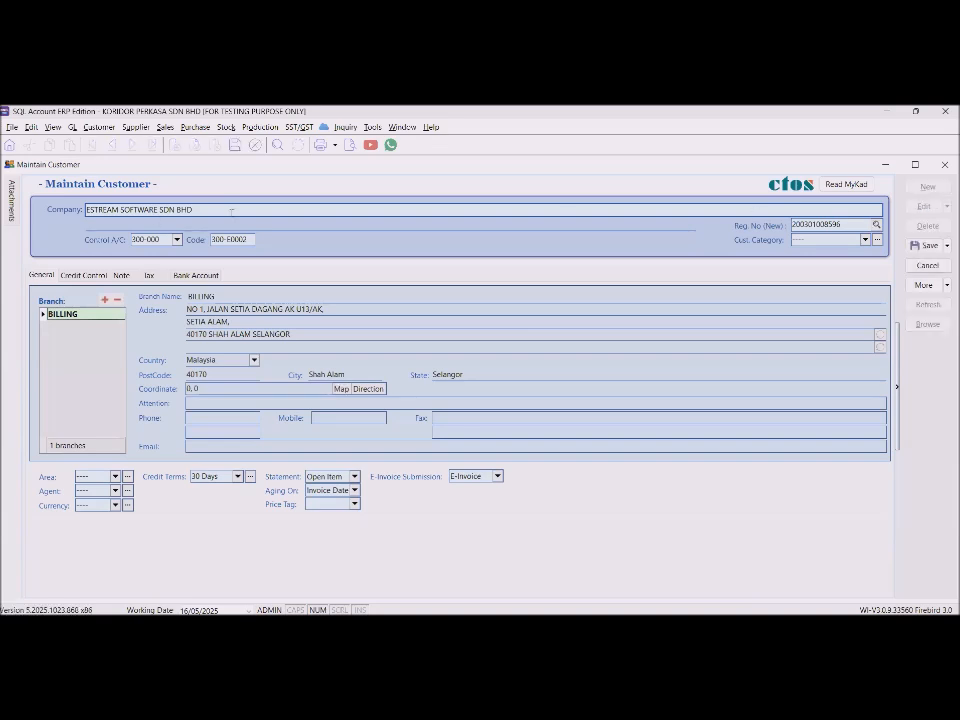
drag(231, 211, 85, 210)
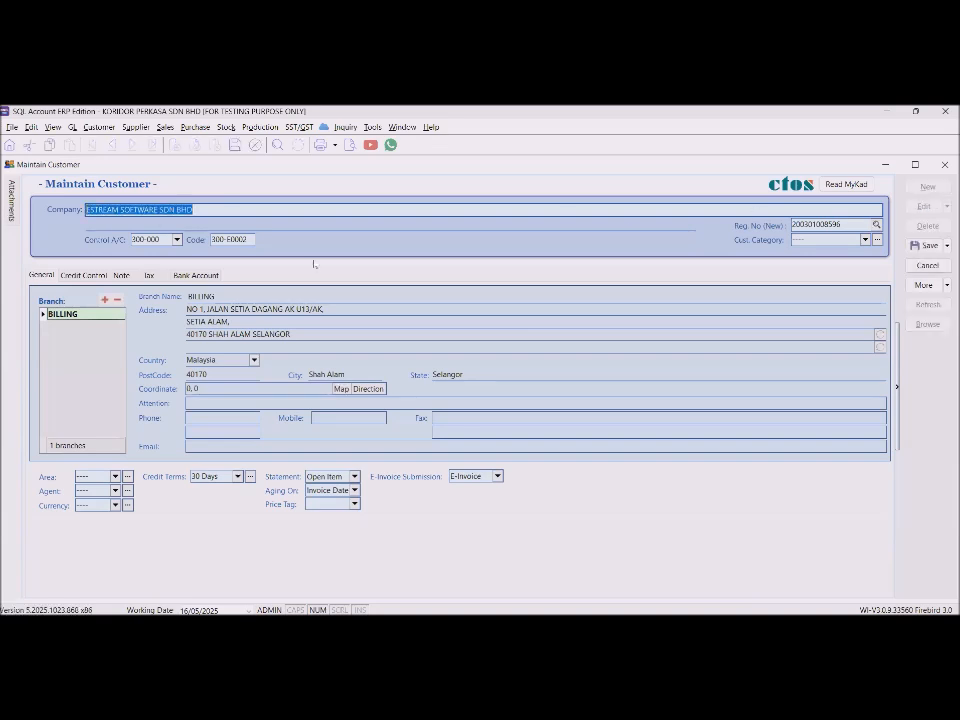
key(Tab)
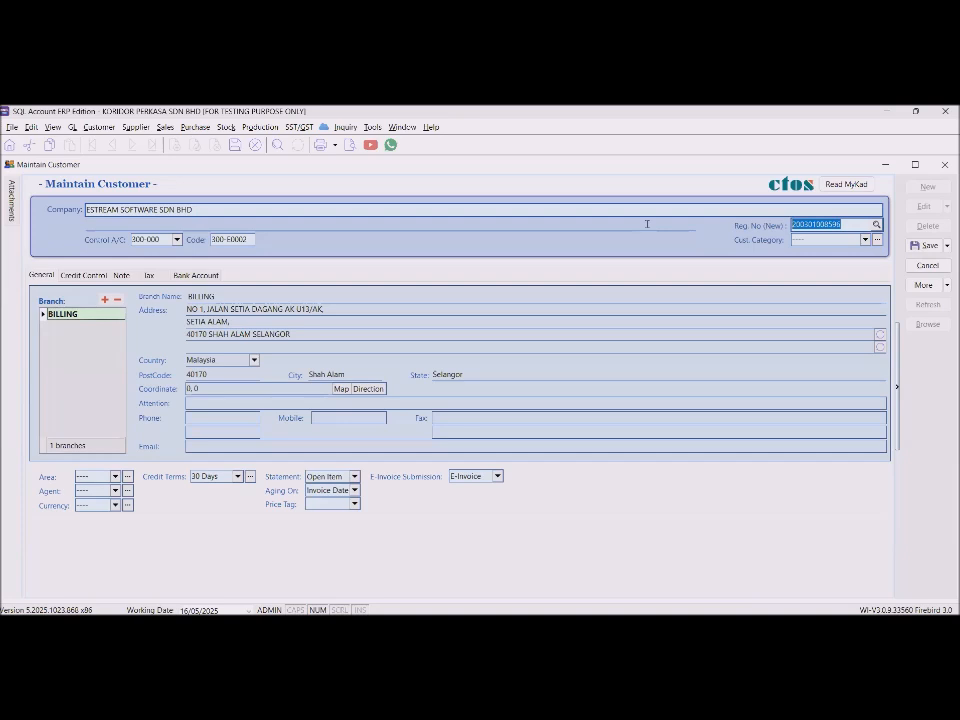
click(148, 275)
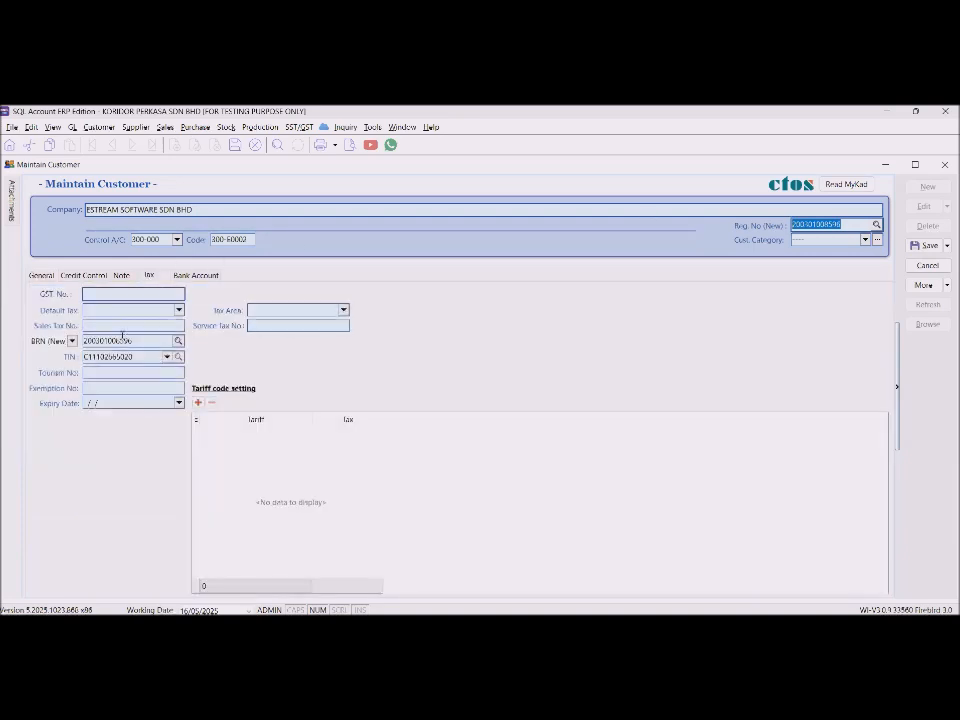
click(141, 357)
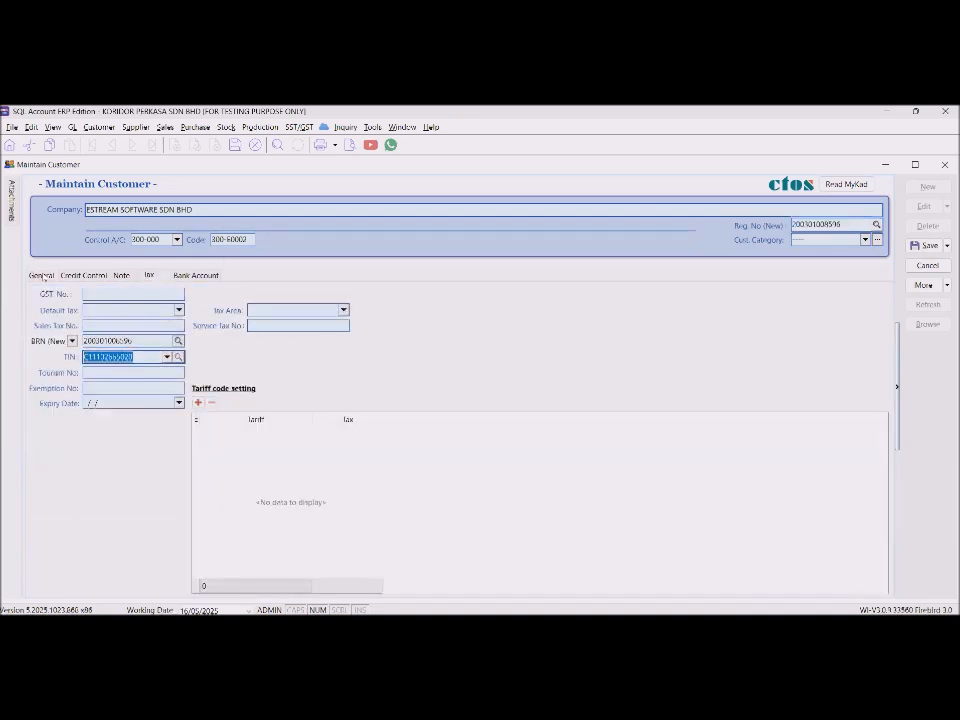
click(42, 276)
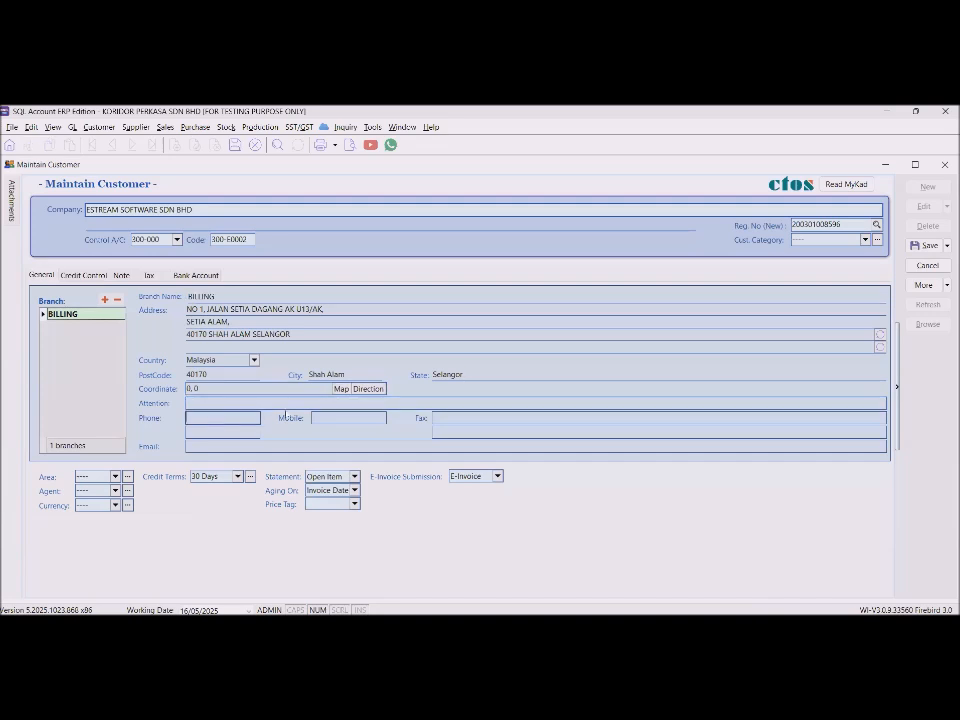
Fill in the customer's phone number and e-mail, save, and review its Tax details.
click(341, 446)
text(info@email.com)
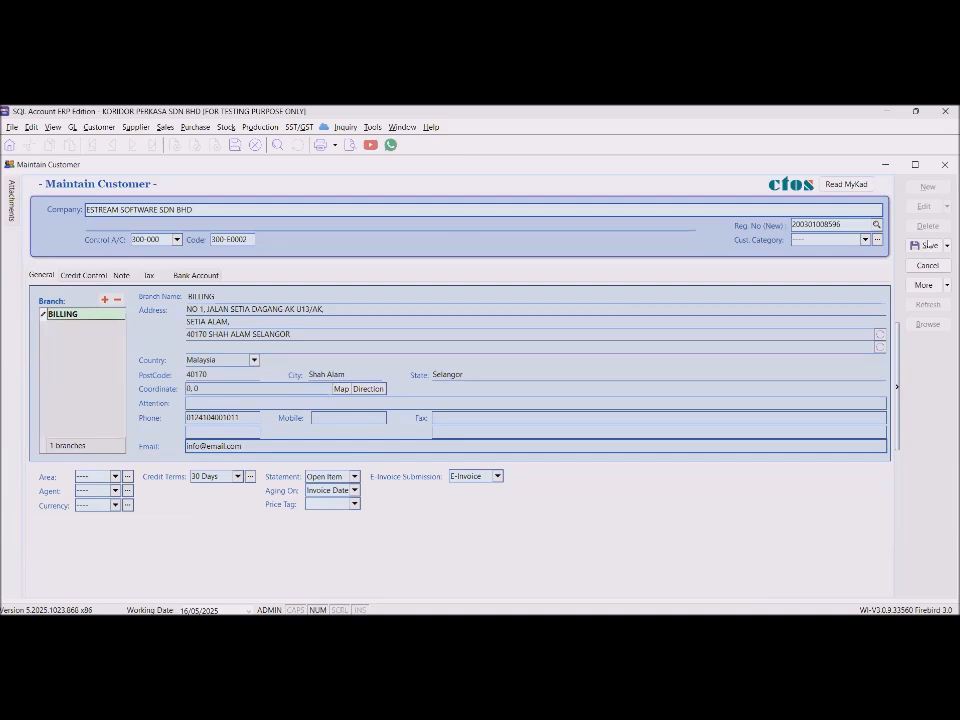
click(925, 245)
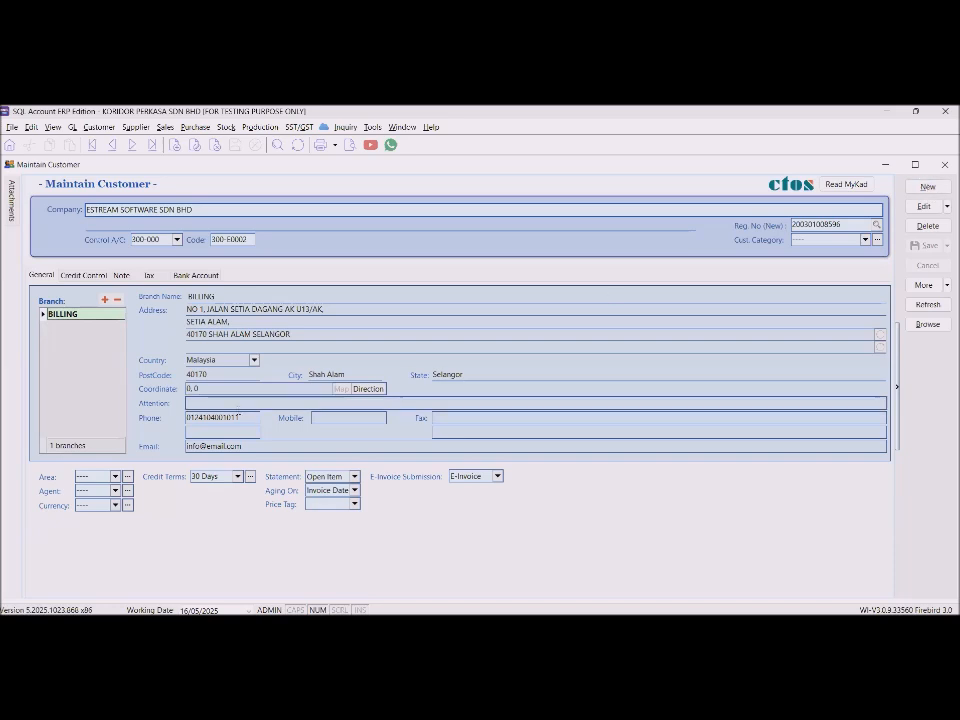
click(215, 417)
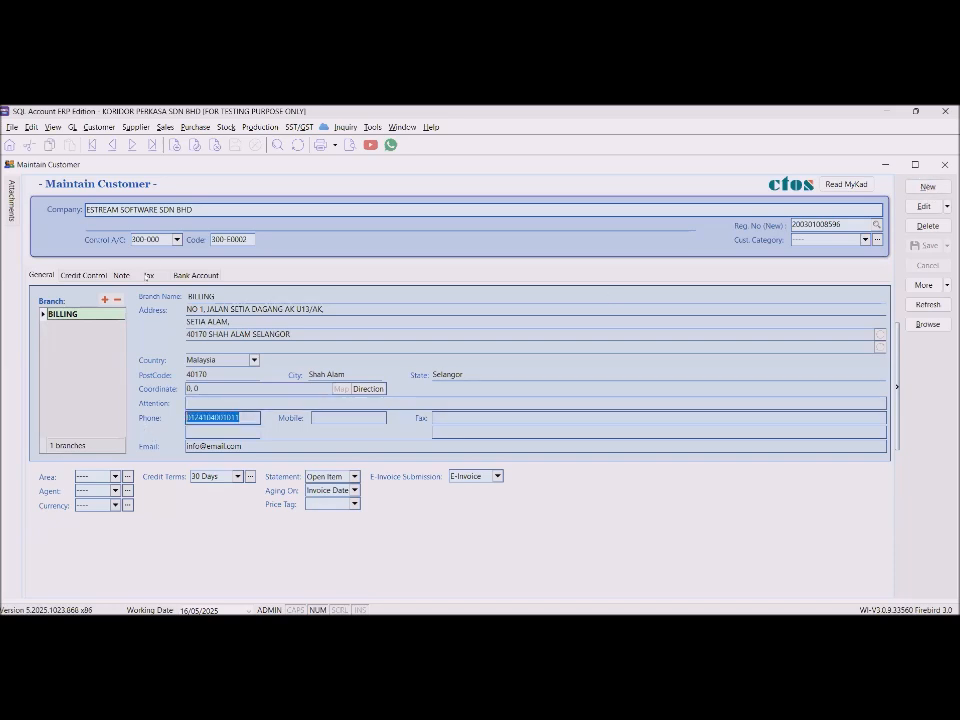
click(146, 276)
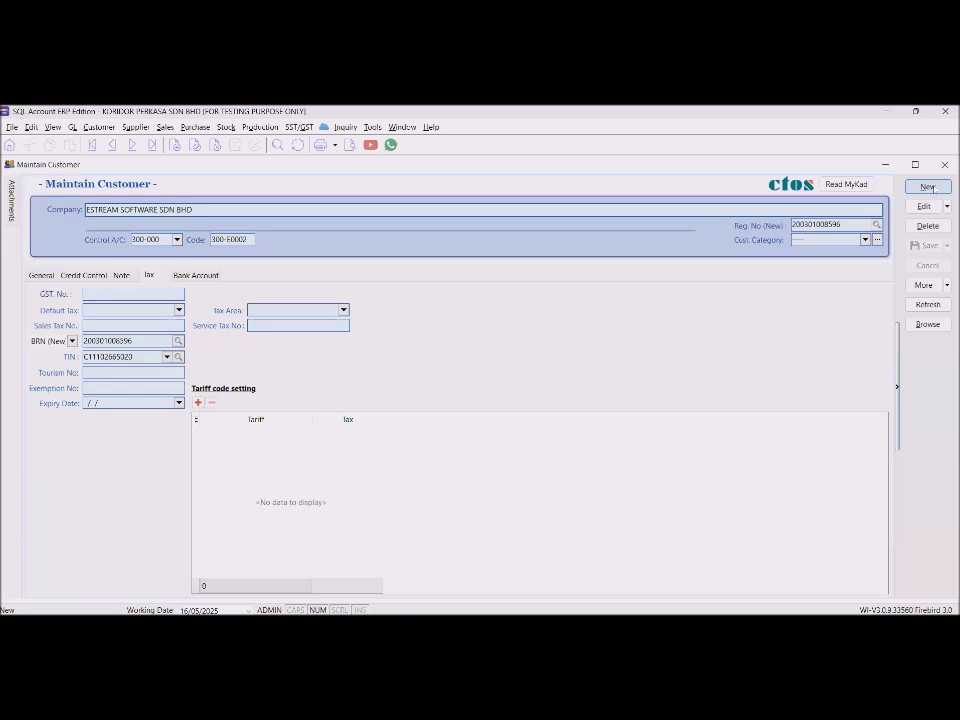
Open customer ERIC and enter 'address' as the billing address.
click(928, 325)
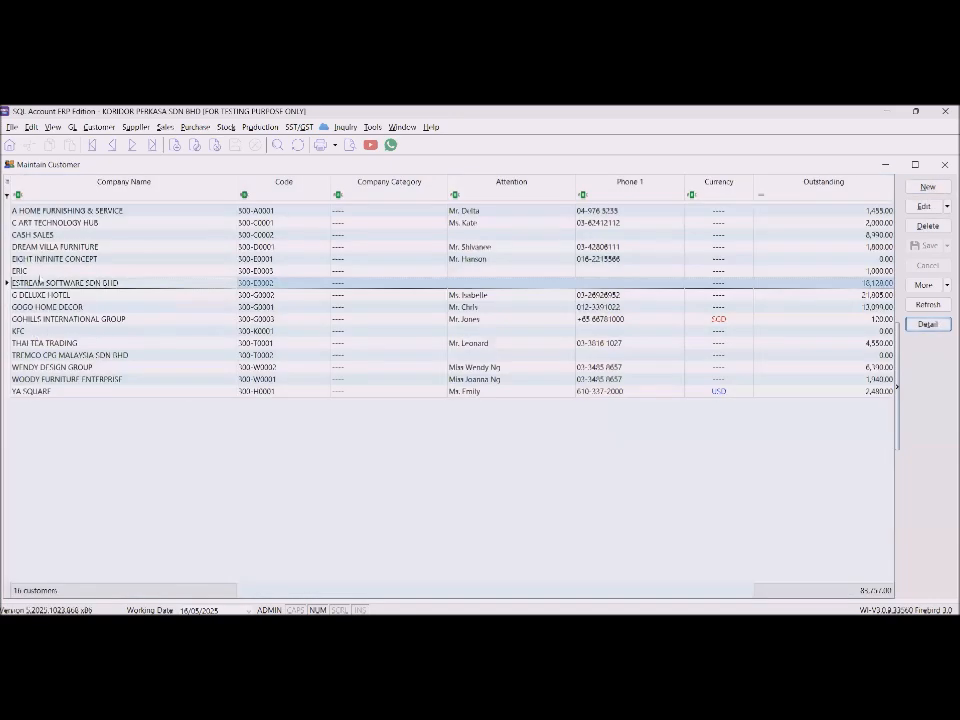
double_click(30, 271)
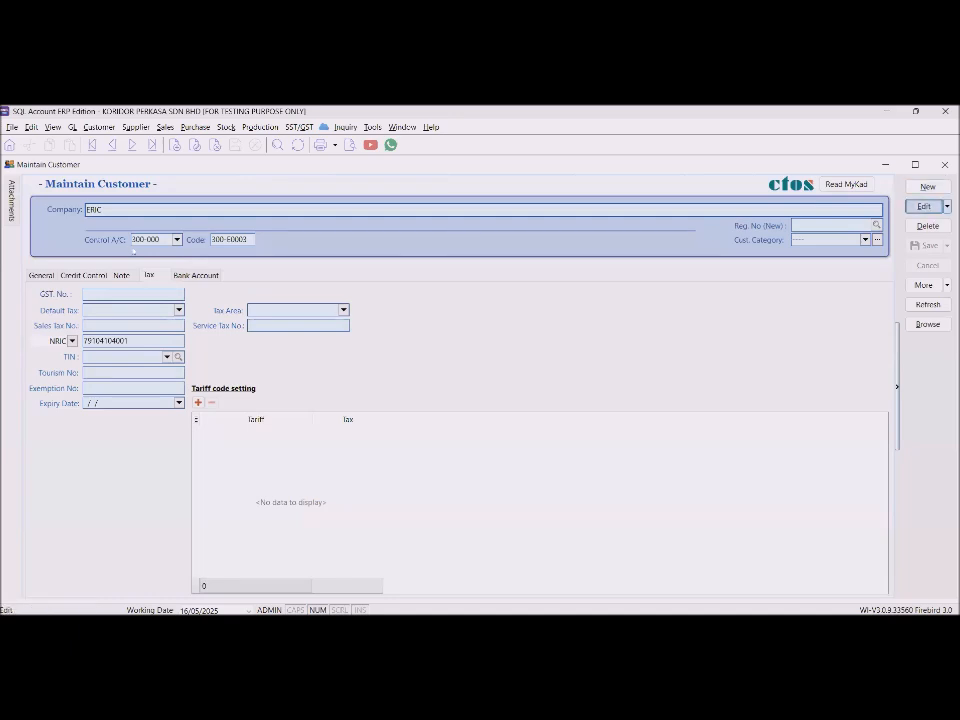
drag(122, 209, 8, 212)
click(40, 275)
click(248, 318)
text(address)
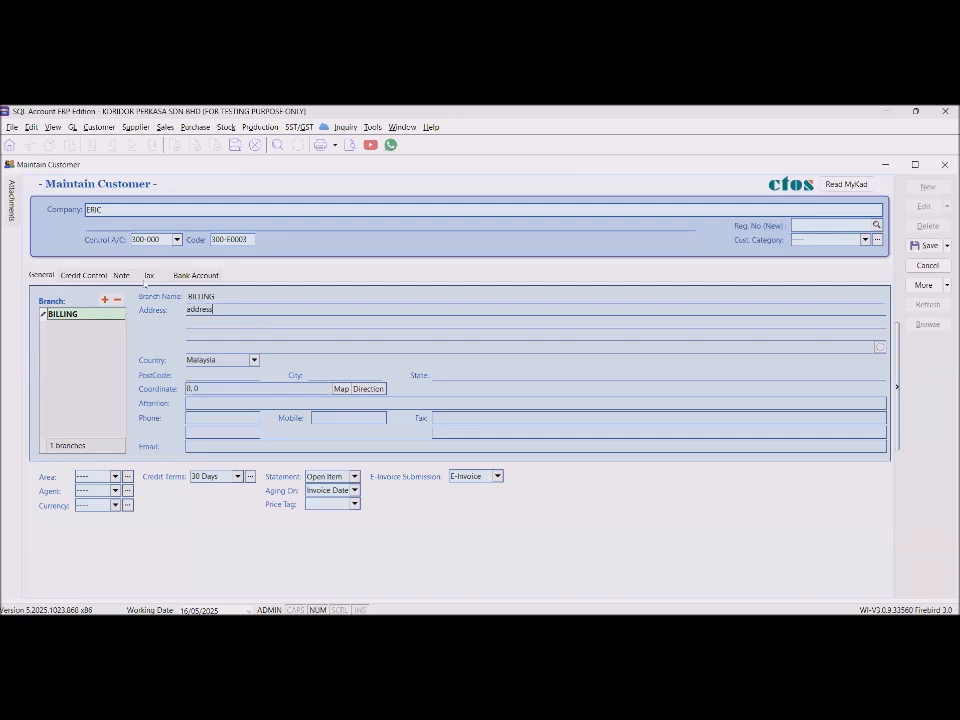
Enter ERIC's general-public TIN in capitals on the Tax tab.
click(126, 276)
click(148, 276)
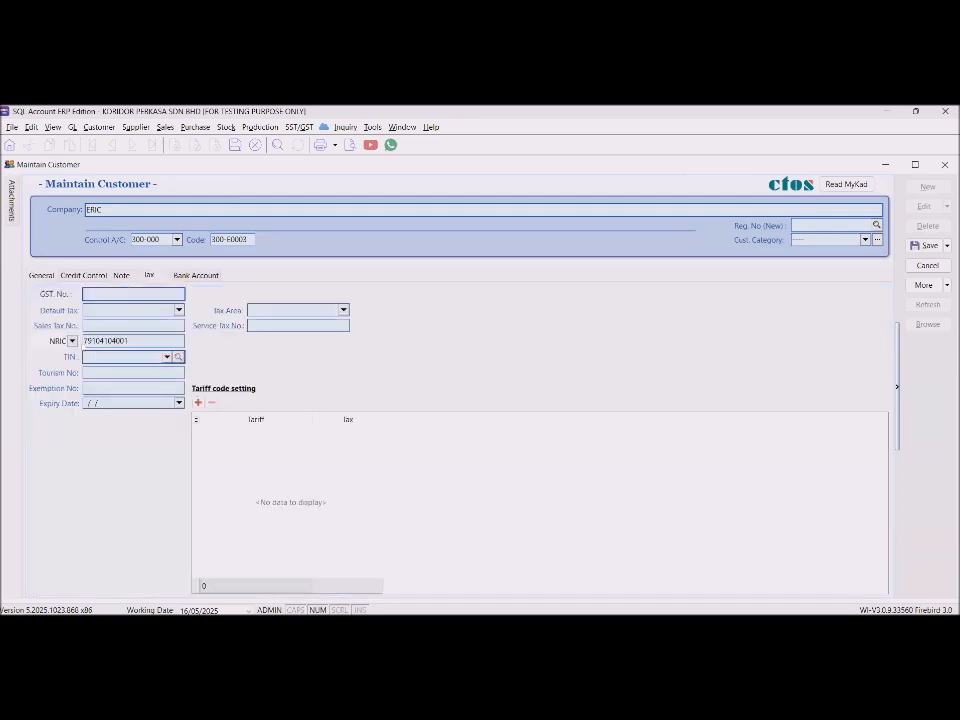
drag(128, 340, 43, 340)
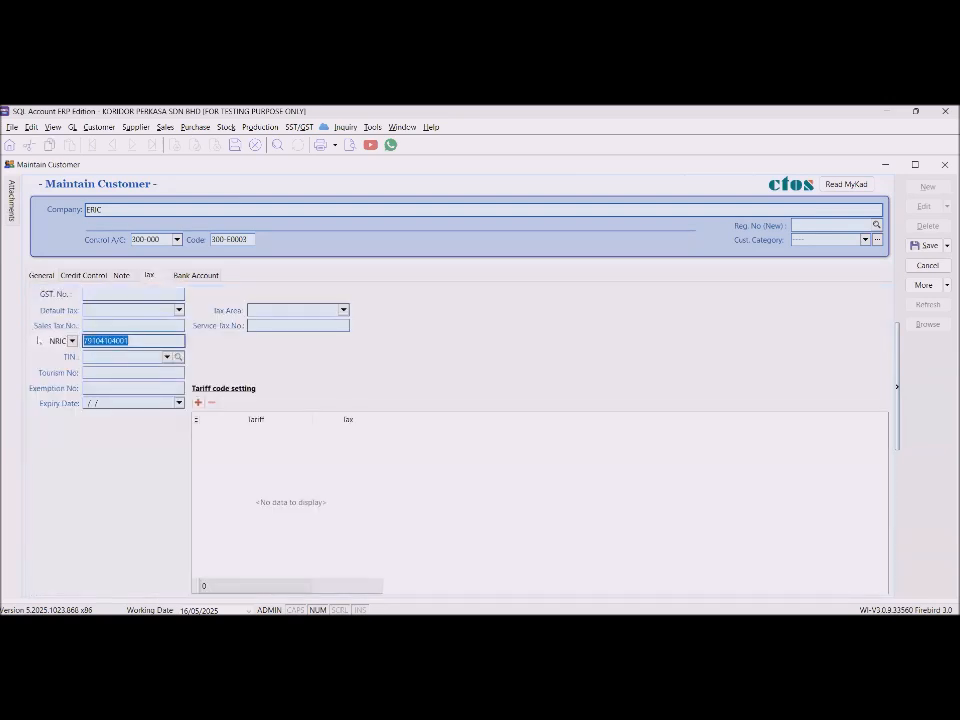
click(94, 355)
text(og)
key(BackSpace)
key(BackSpace)
key(Caps_Lock)
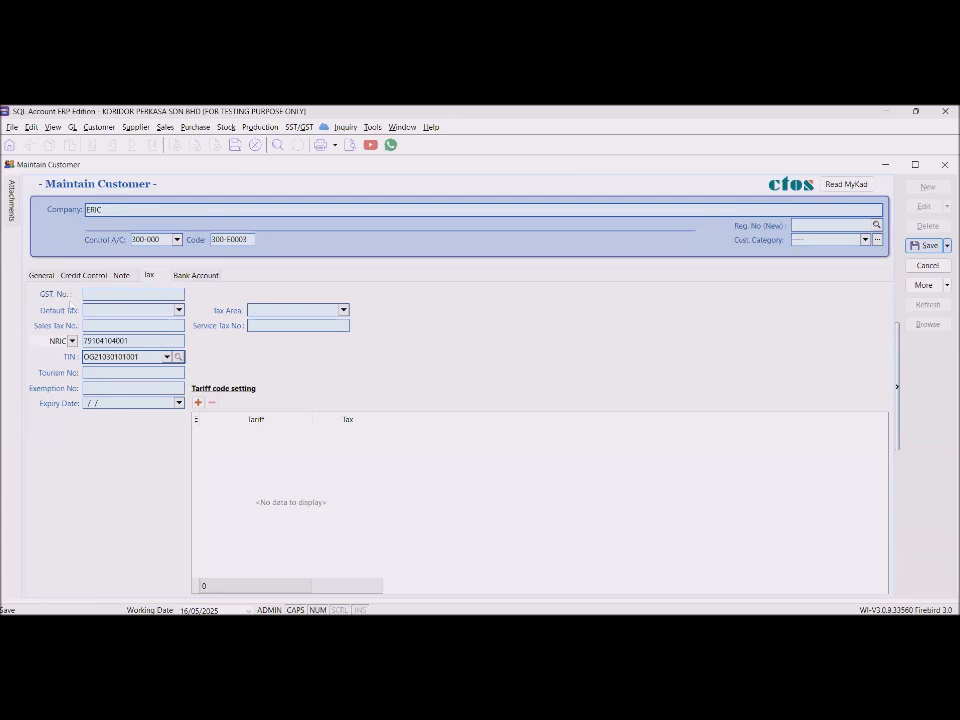
Change ERIC's ID type from NRIC to Passport and enter the passport number.
click(60, 341)
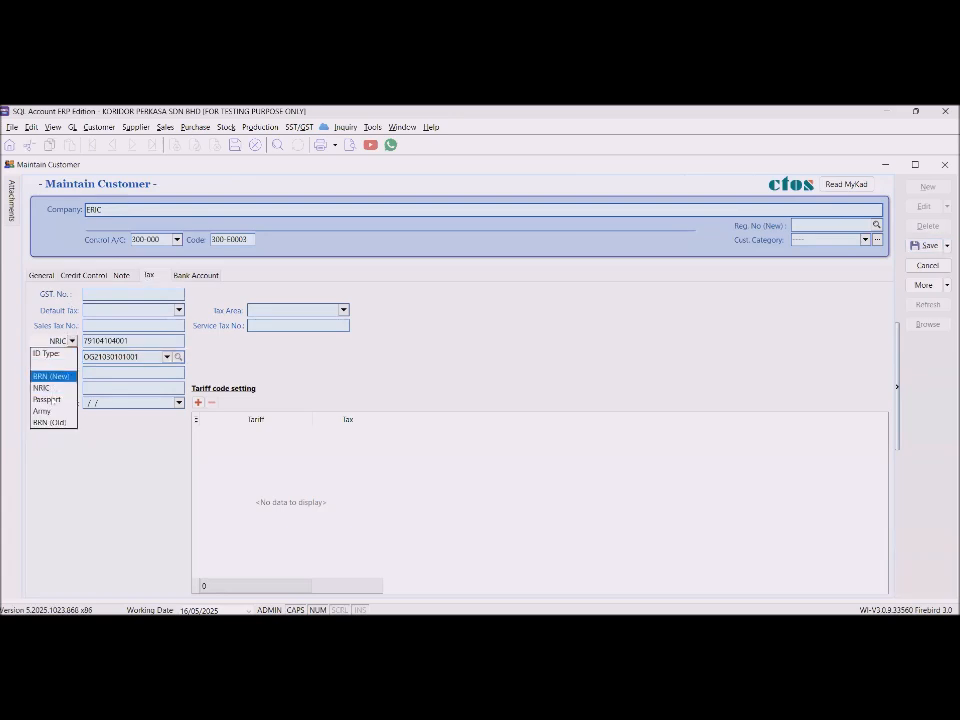
click(46, 399)
click(109, 340)
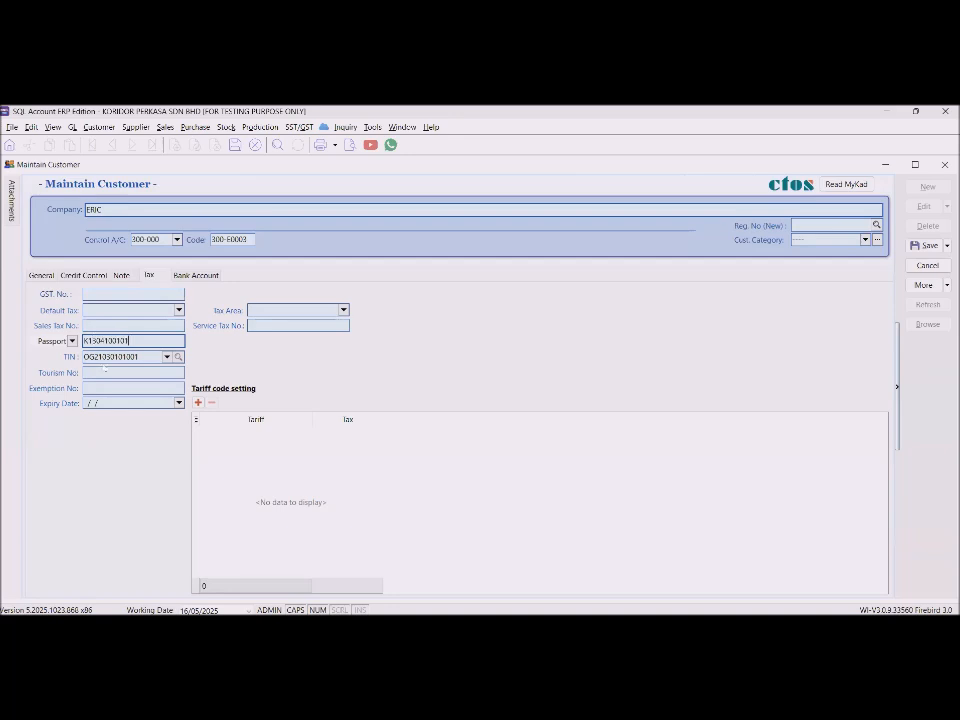
key(Tab)
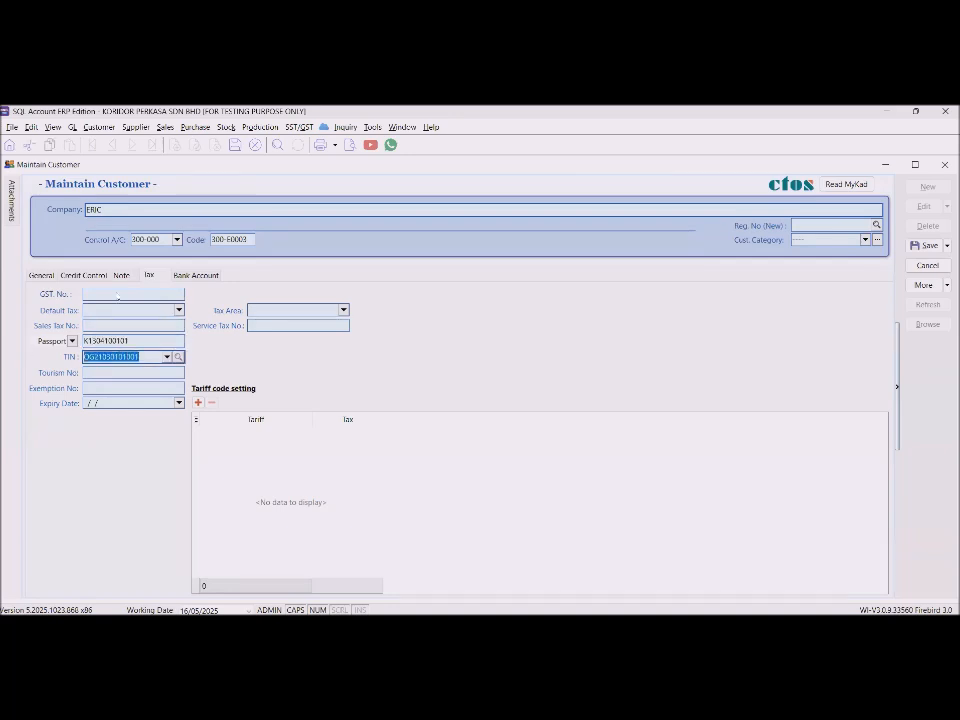
click(41, 275)
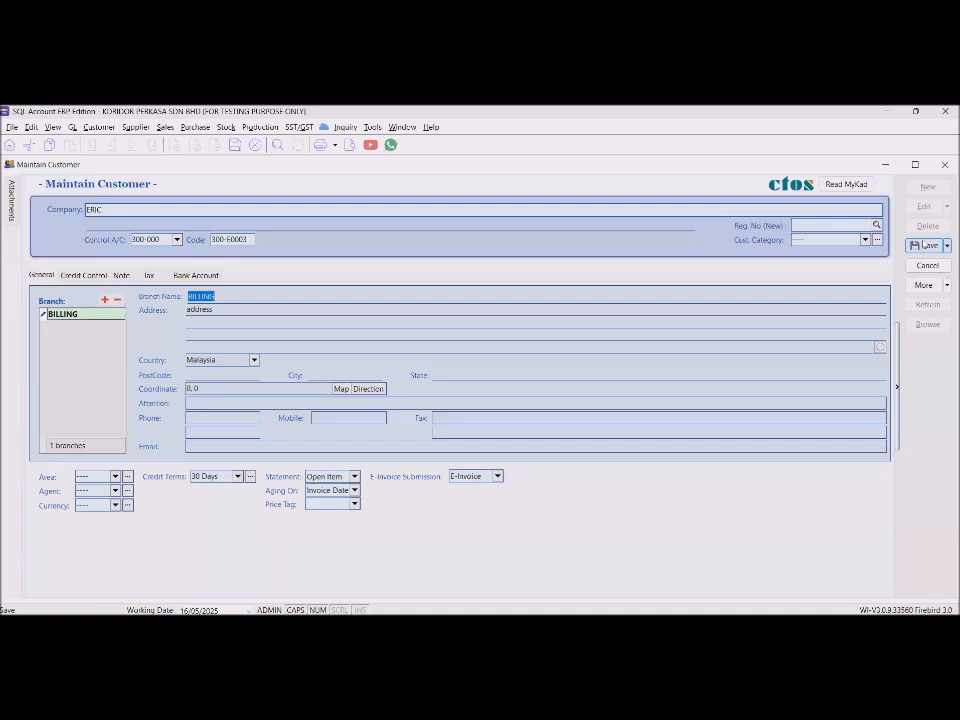
Save ERIC's customer record and close the customer maintenance window.
click(923, 245)
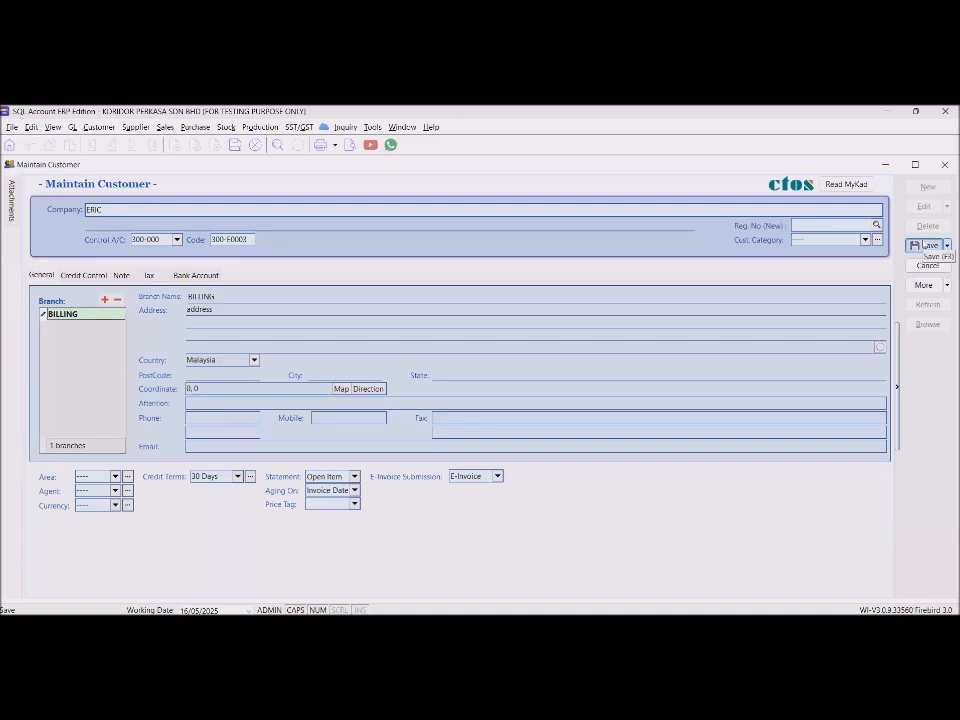
right_click(871, 236)
click(890, 198)
click(928, 246)
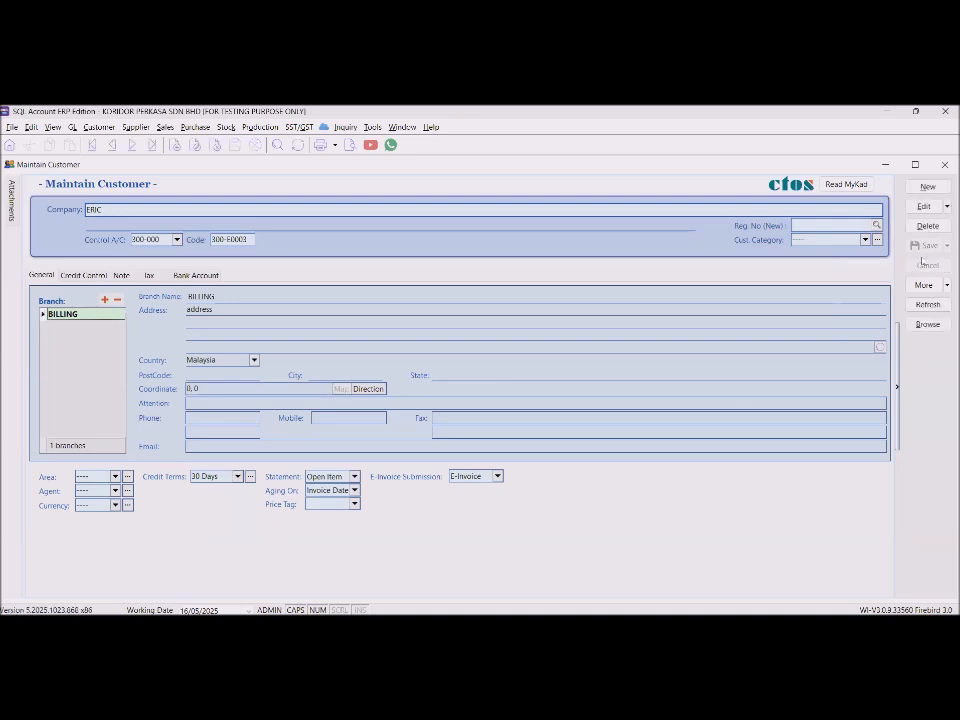
click(946, 166)
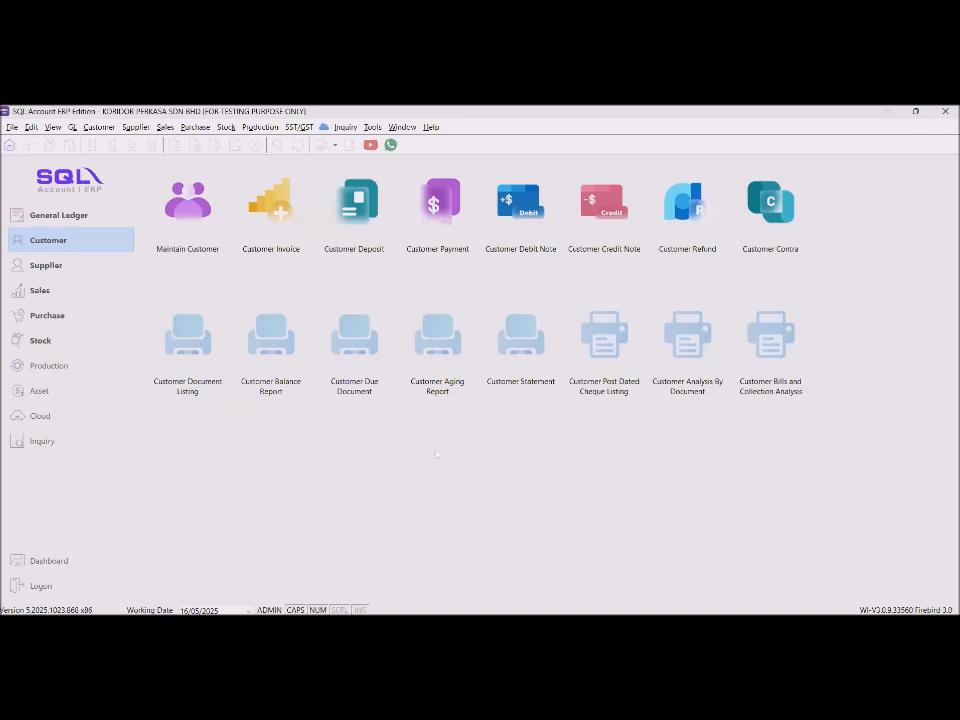
Close the customer list and start new invoice IV-10050 under Sales > Invoice.
click(186, 208)
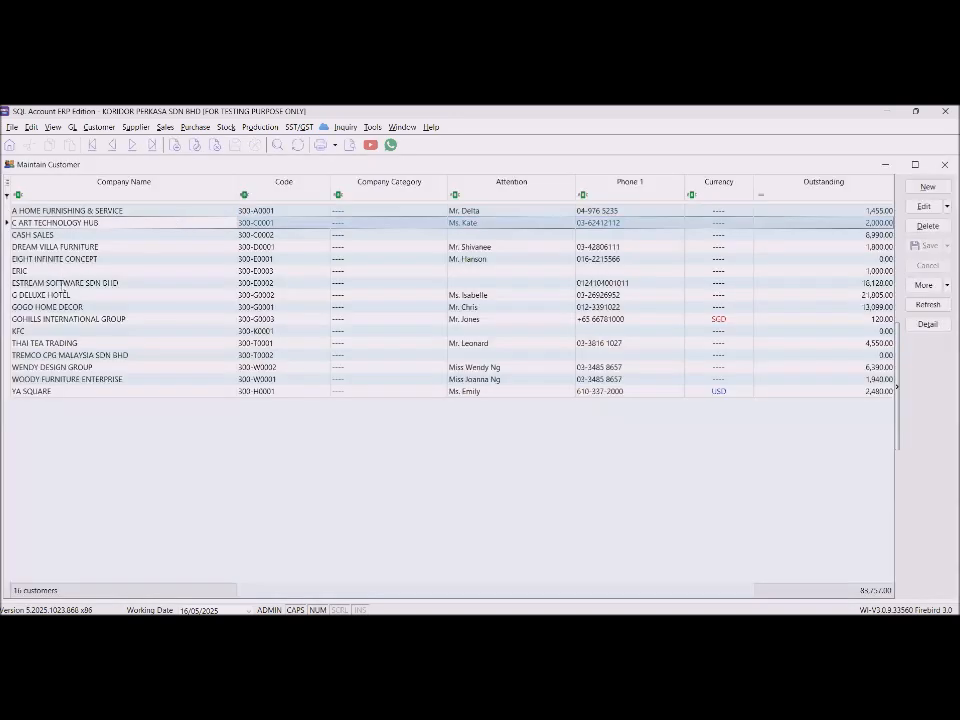
click(944, 164)
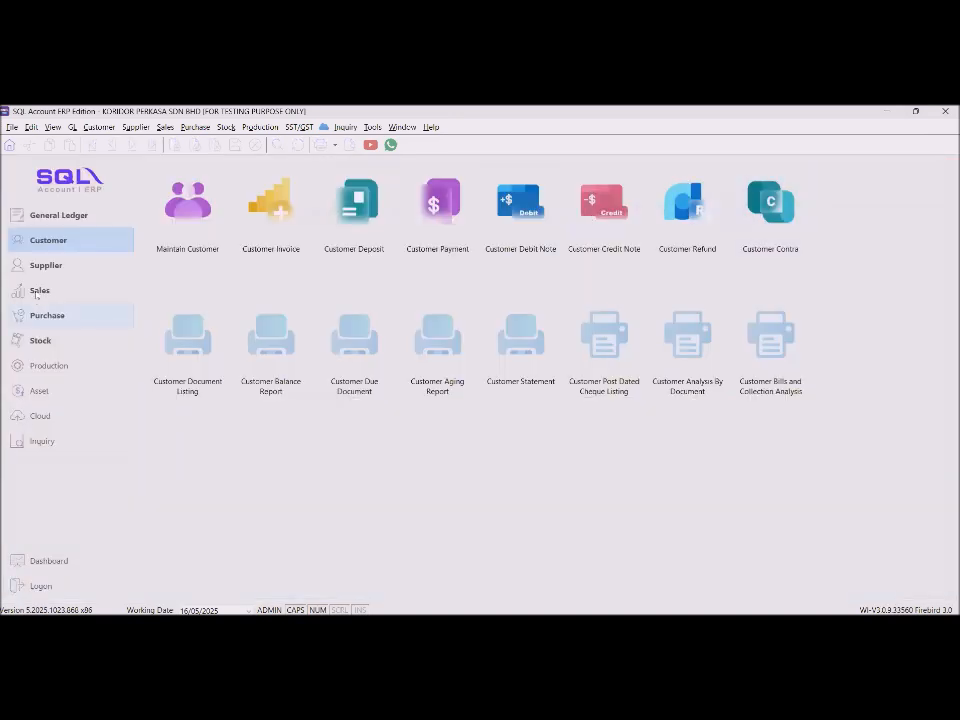
click(40, 290)
click(437, 213)
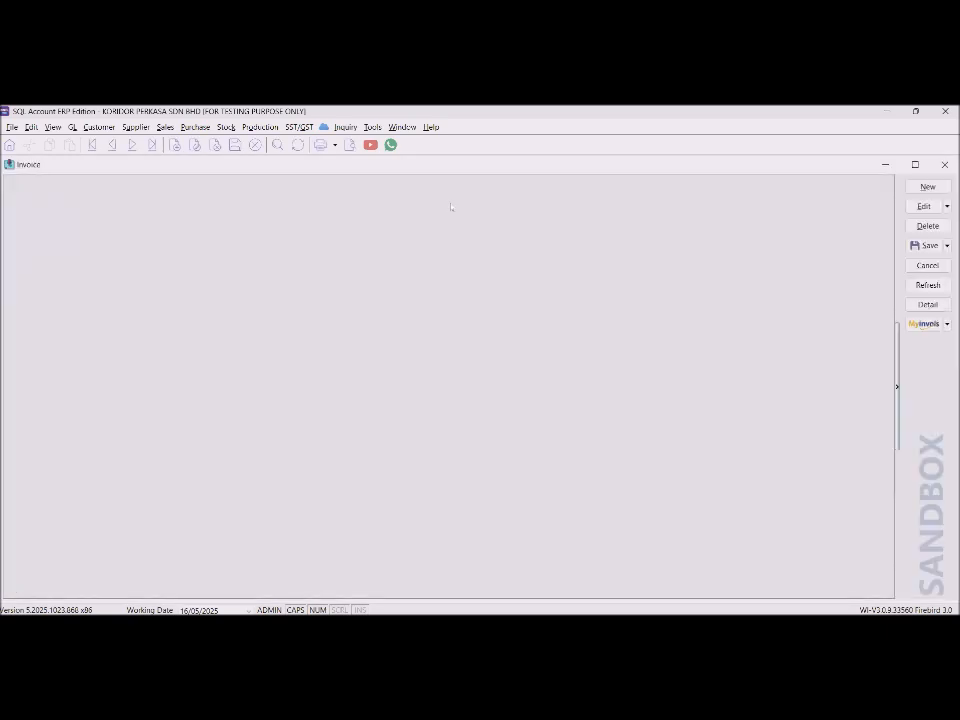
click(927, 188)
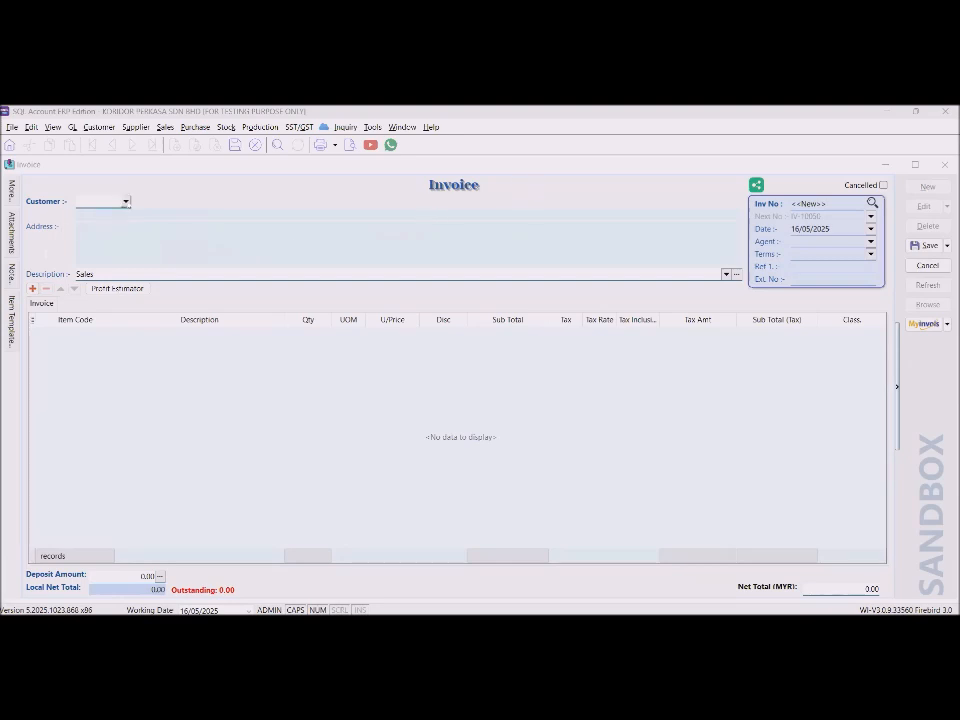
Filter the customer list by ES and choose ESTREAM SOFTWARE SDN BHD (300-E0002).
click(125, 202)
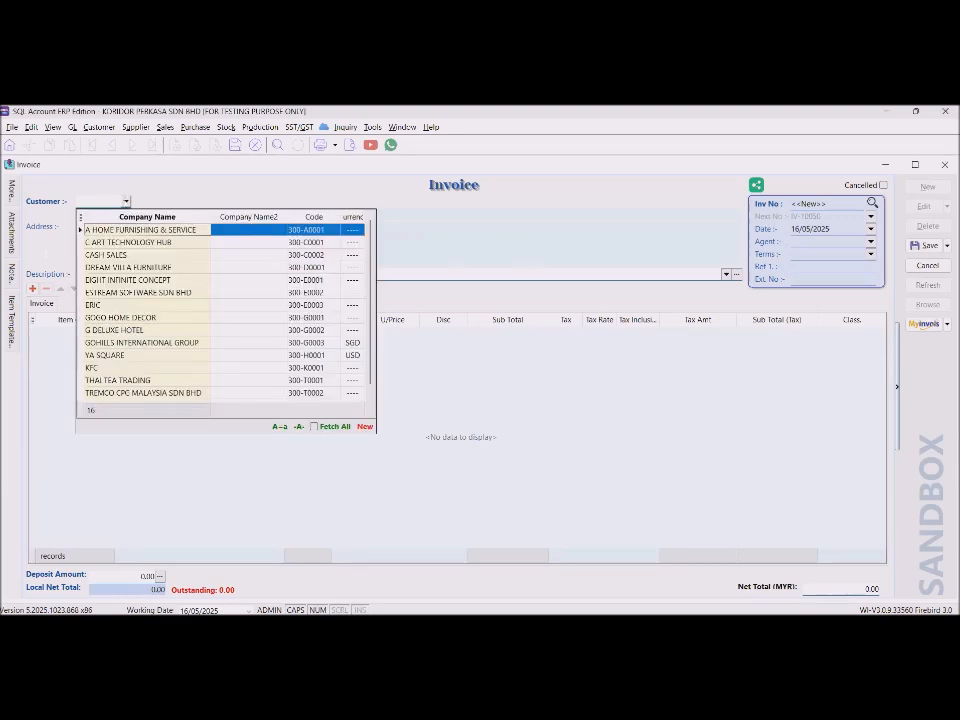
click(127, 203)
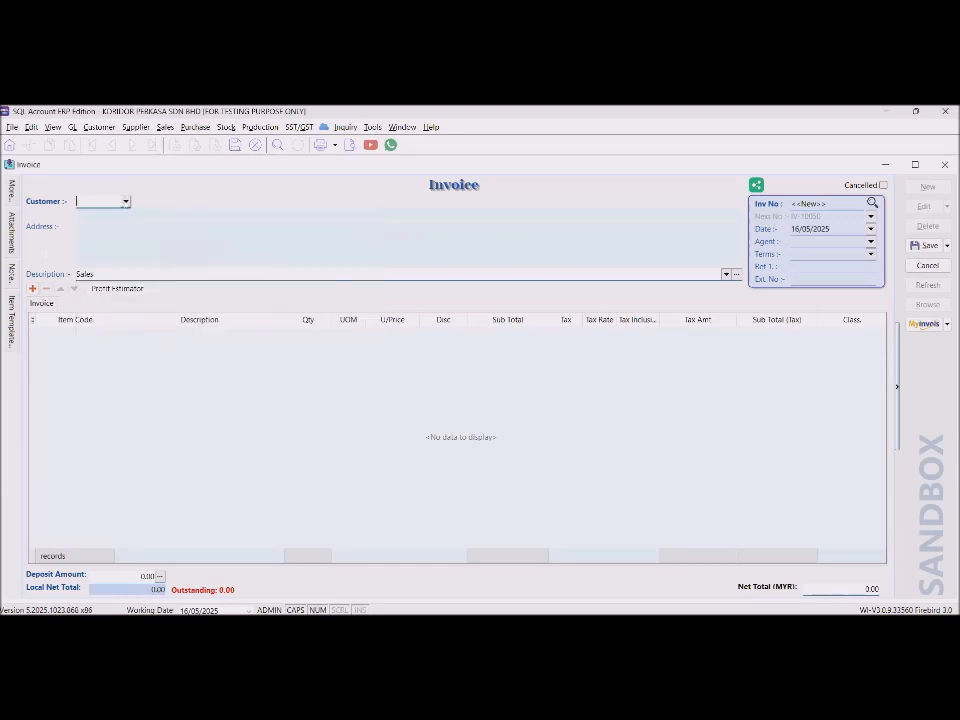
click(127, 203)
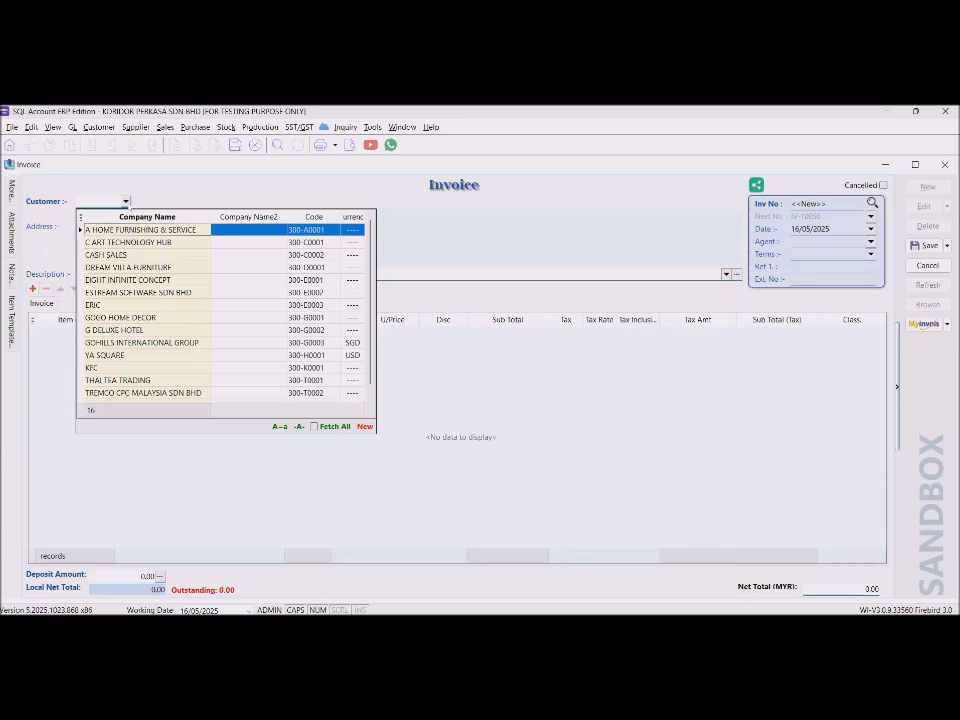
text(JEN)
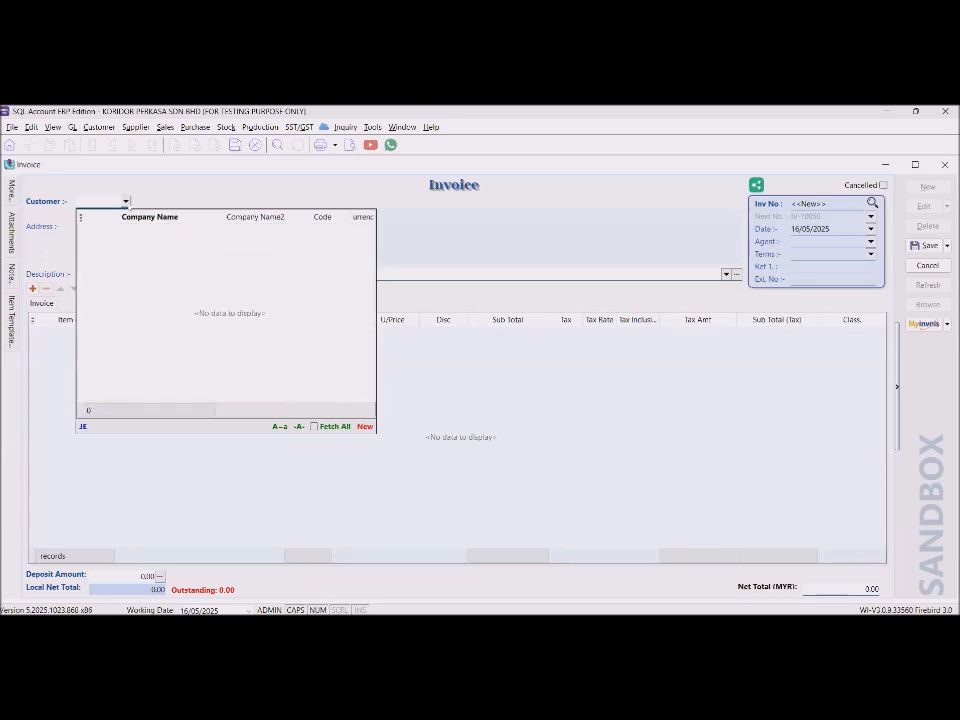
key(BackSpace)
key(BackSpace)
text(ES)
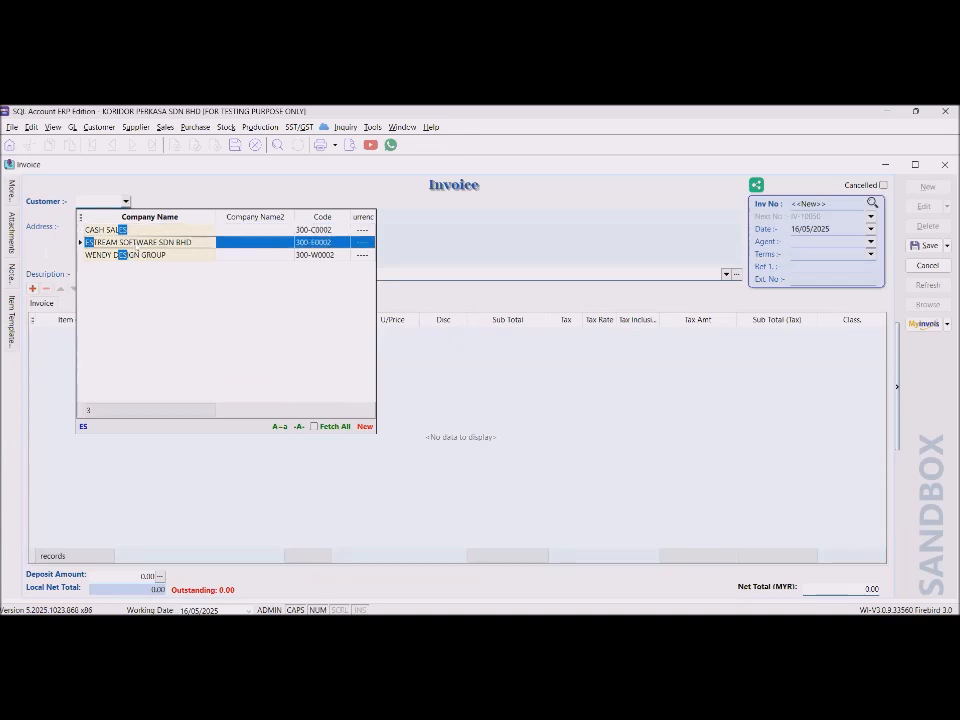
key(Return)
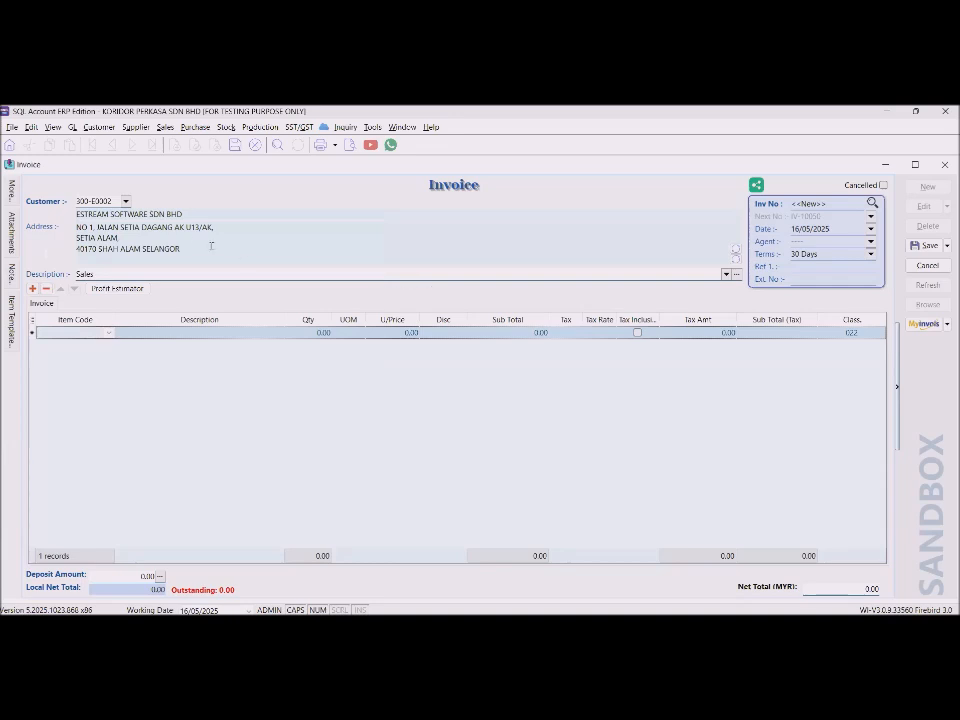
Add an item line for BOM-01/Black with quantity 2.
click(170, 214)
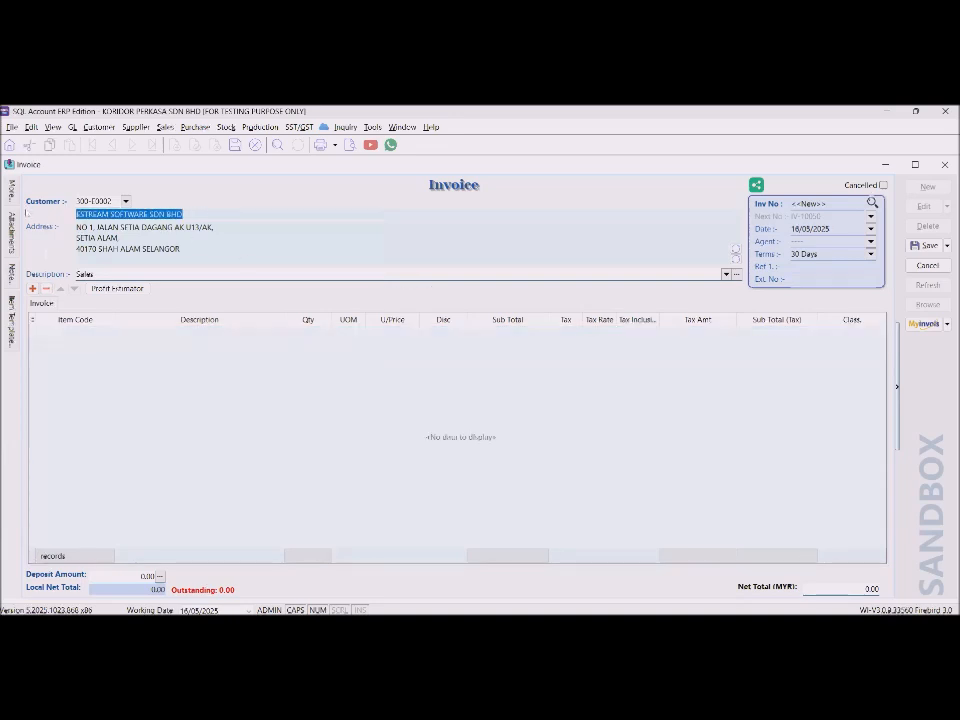
click(106, 336)
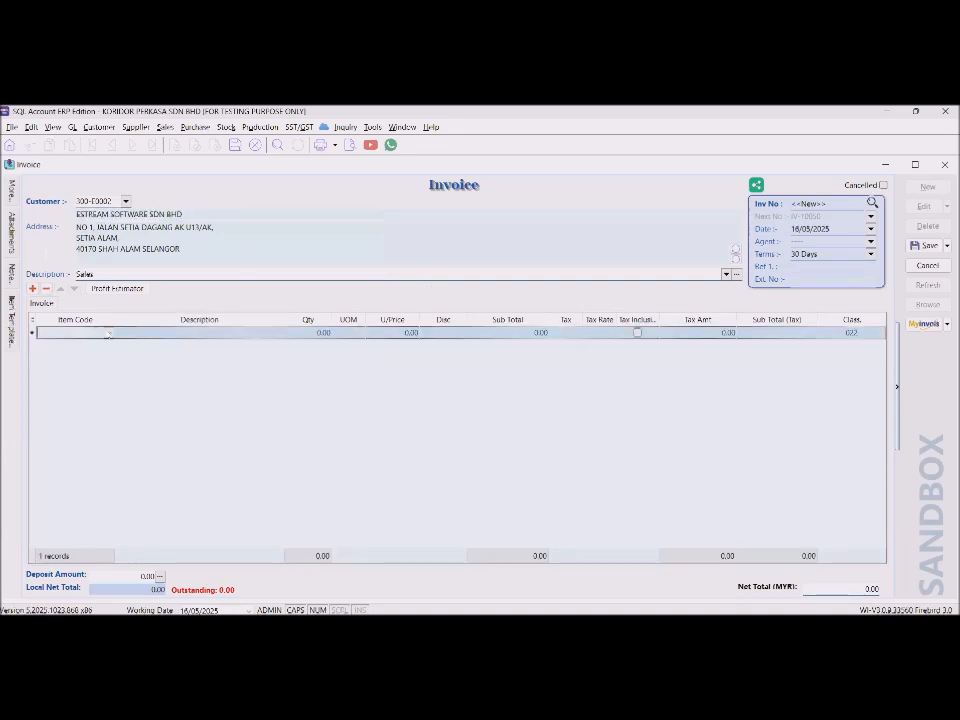
click(107, 333)
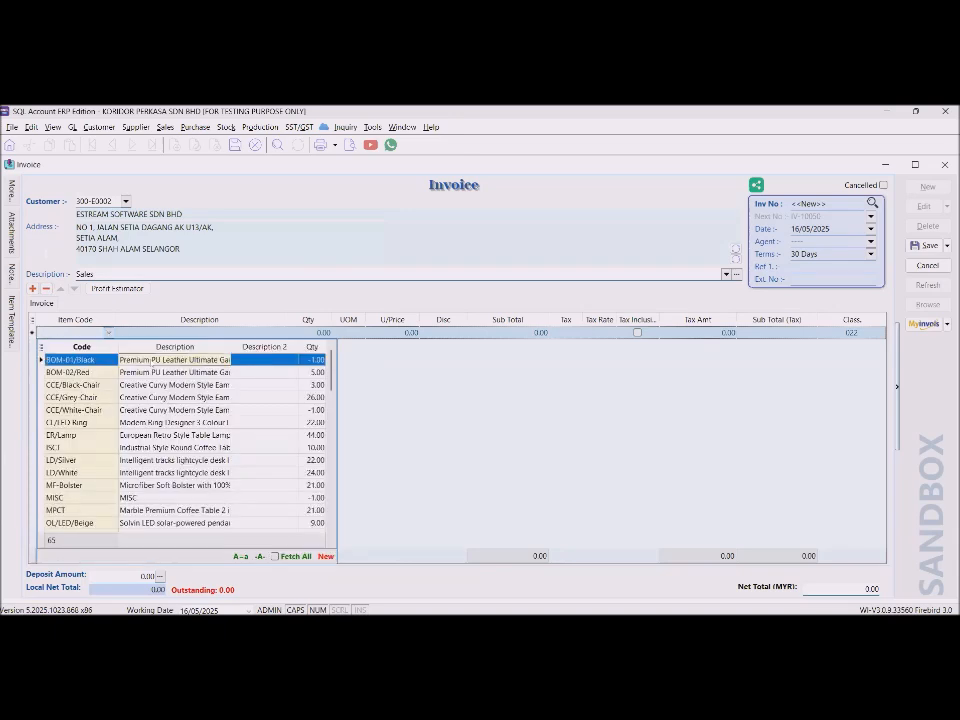
click(150, 359)
drag(284, 333, 98, 333)
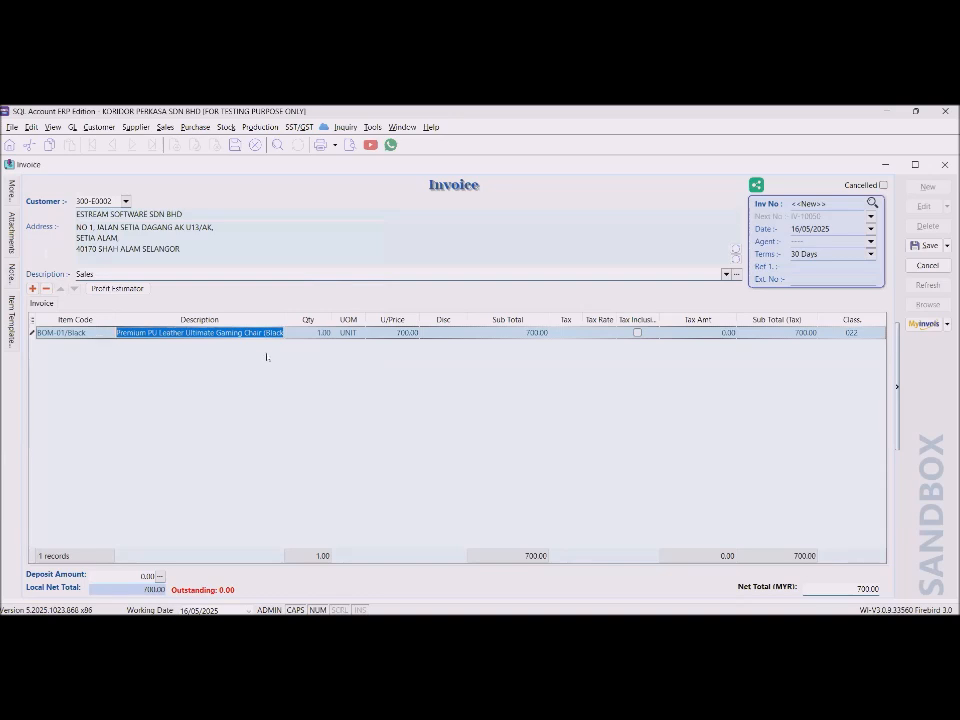
click(317, 334)
text(2)
key(Tab)
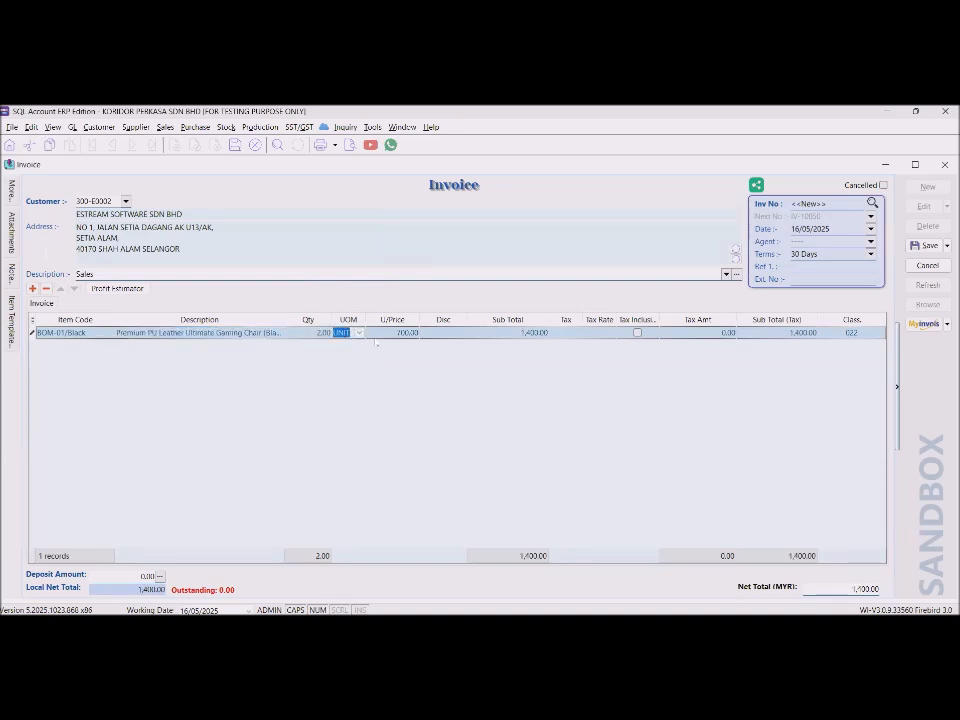
Check the 700.00 unit price and 1,400.00 sub total, then blank the line's description.
click(396, 333)
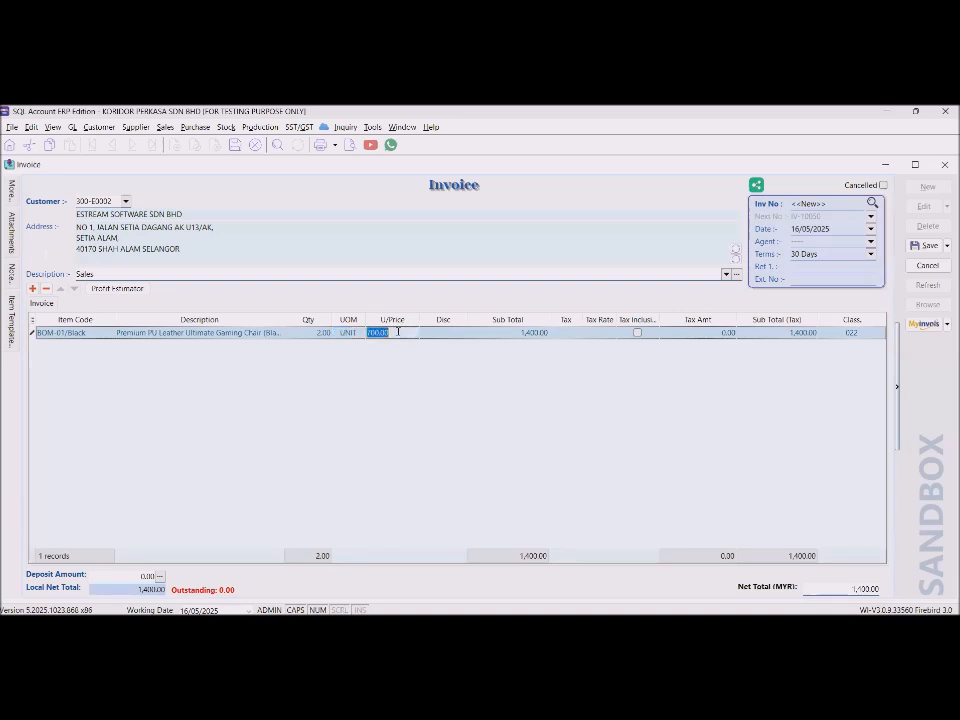
click(515, 333)
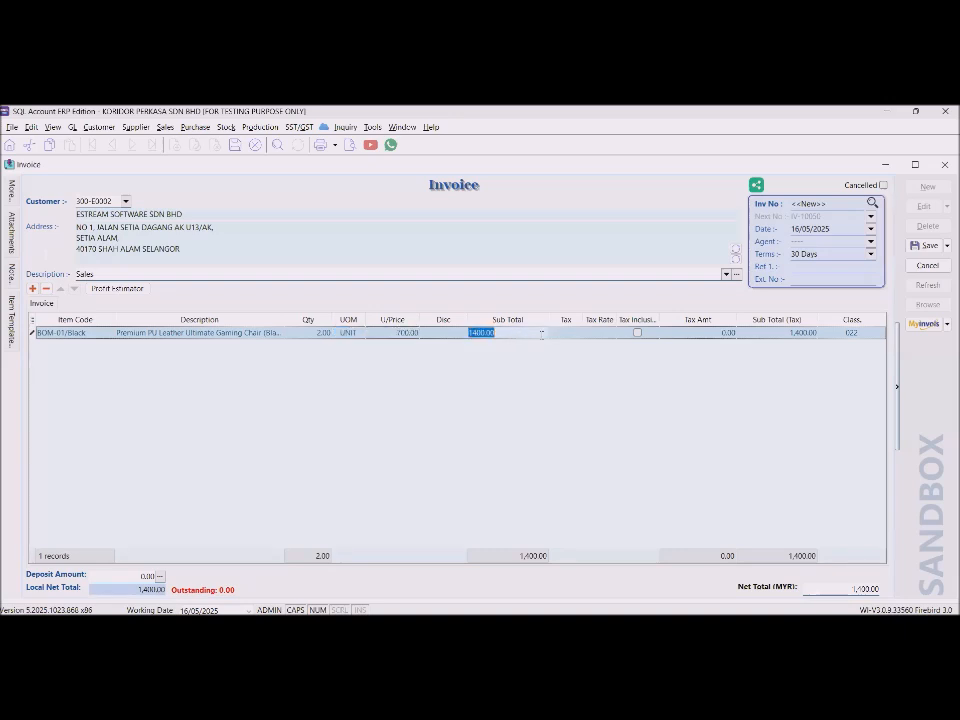
click(272, 335)
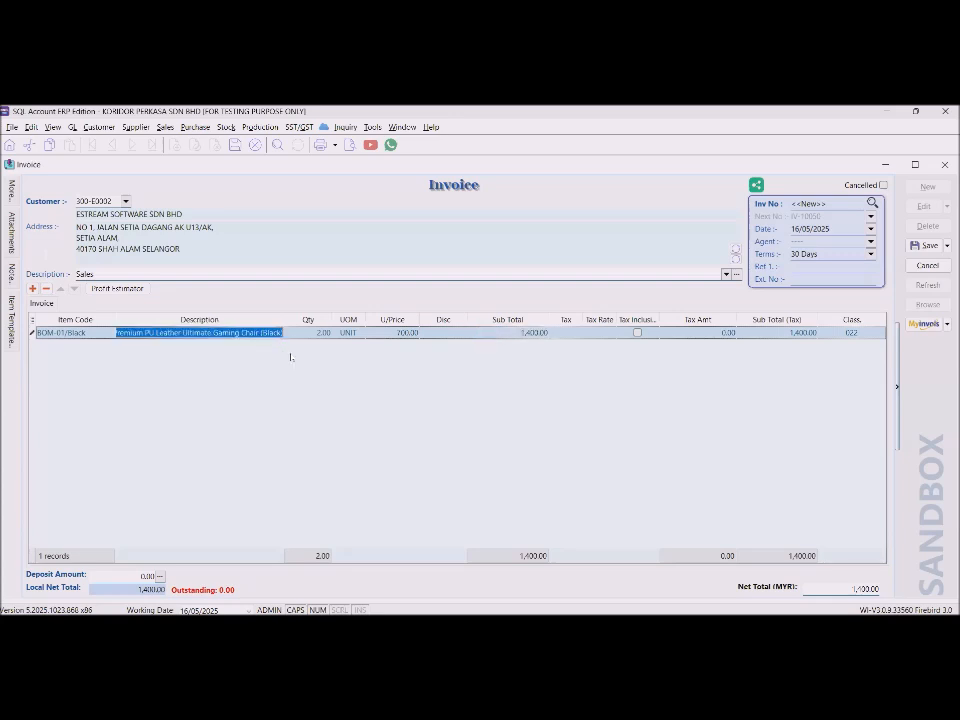
key(Delete)
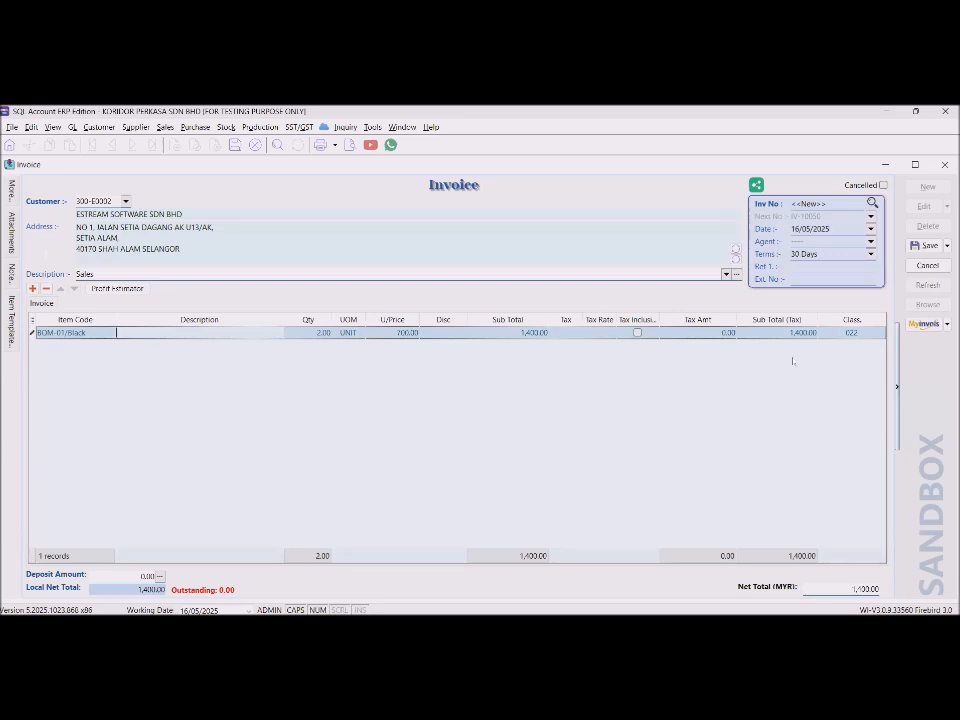
click(872, 334)
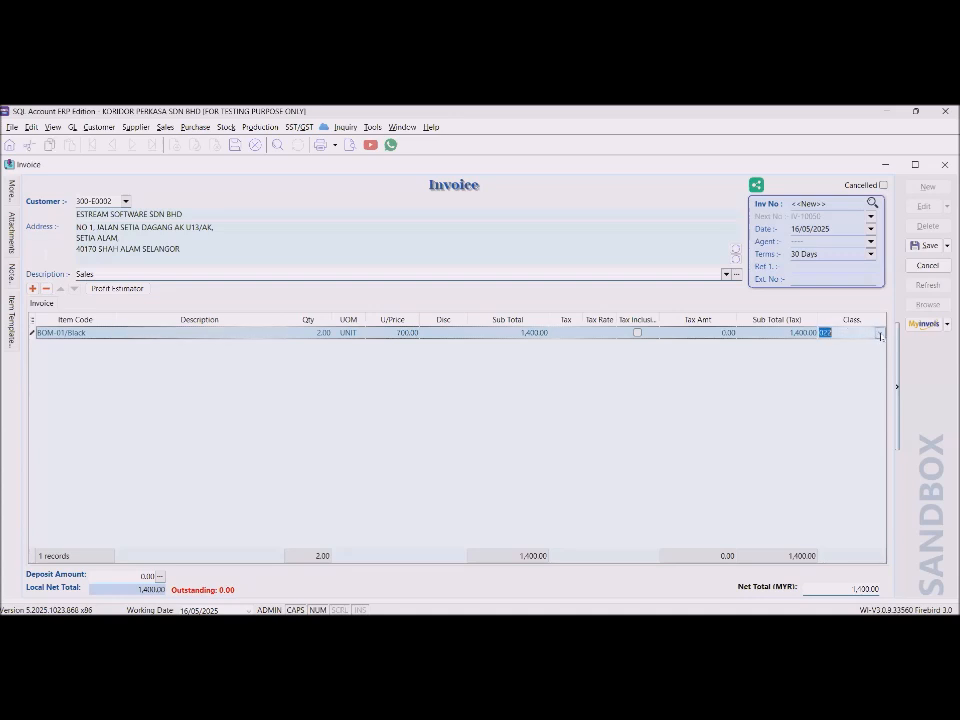
click(880, 335)
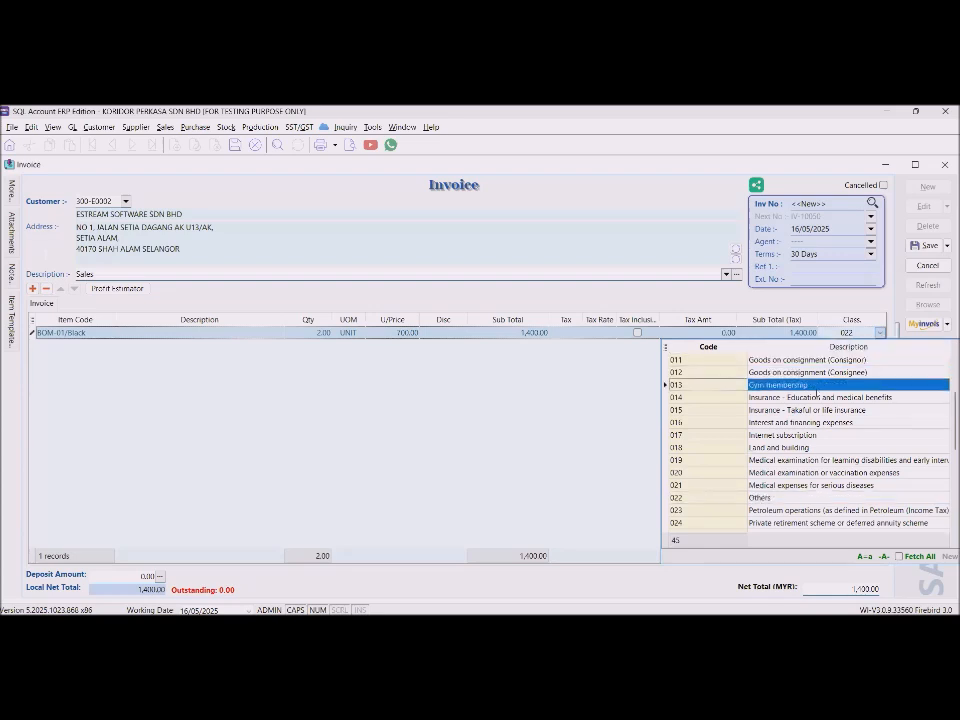
Browse the classification codes and leave the BOM-01/Black line as 022 (Others).
scroll(817, 397, down, 2)
scroll(817, 397, down, 5)
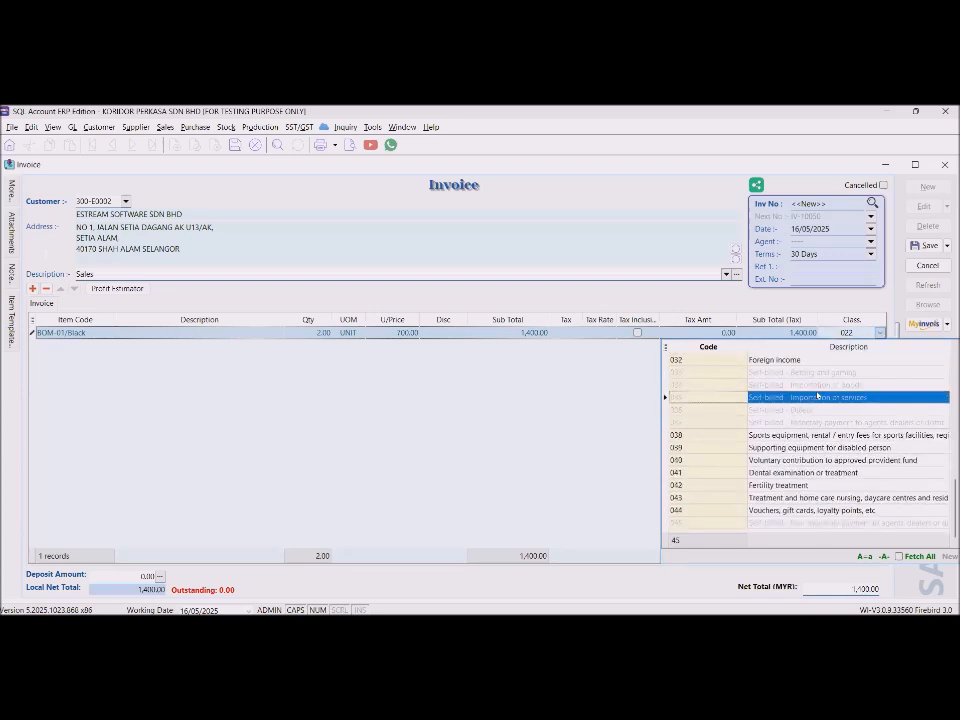
scroll(817, 397, up, 10)
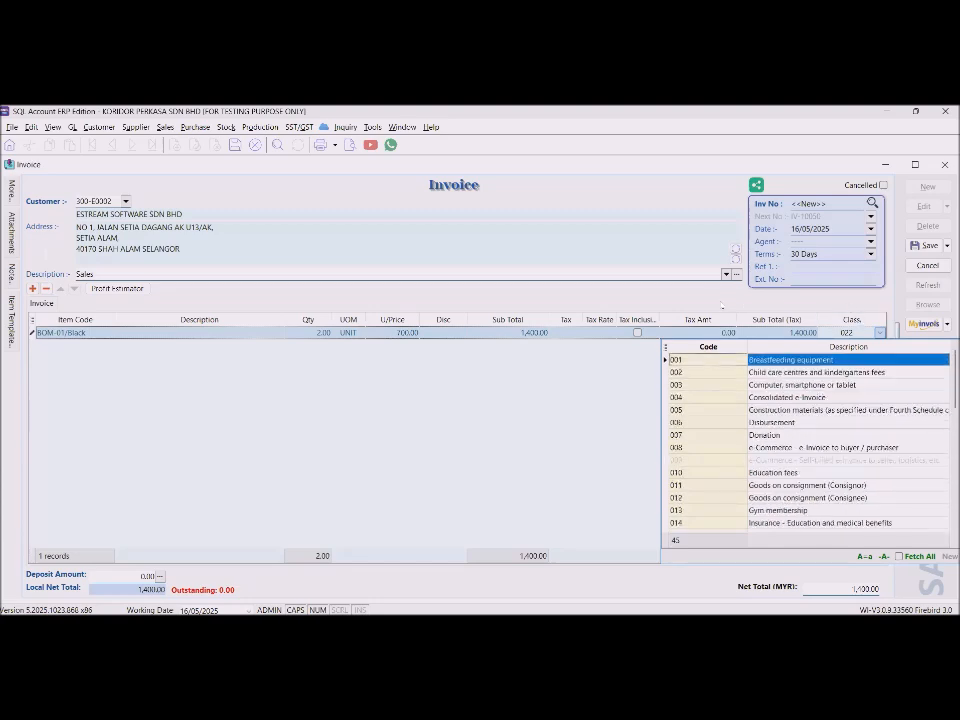
click(881, 334)
click(881, 335)
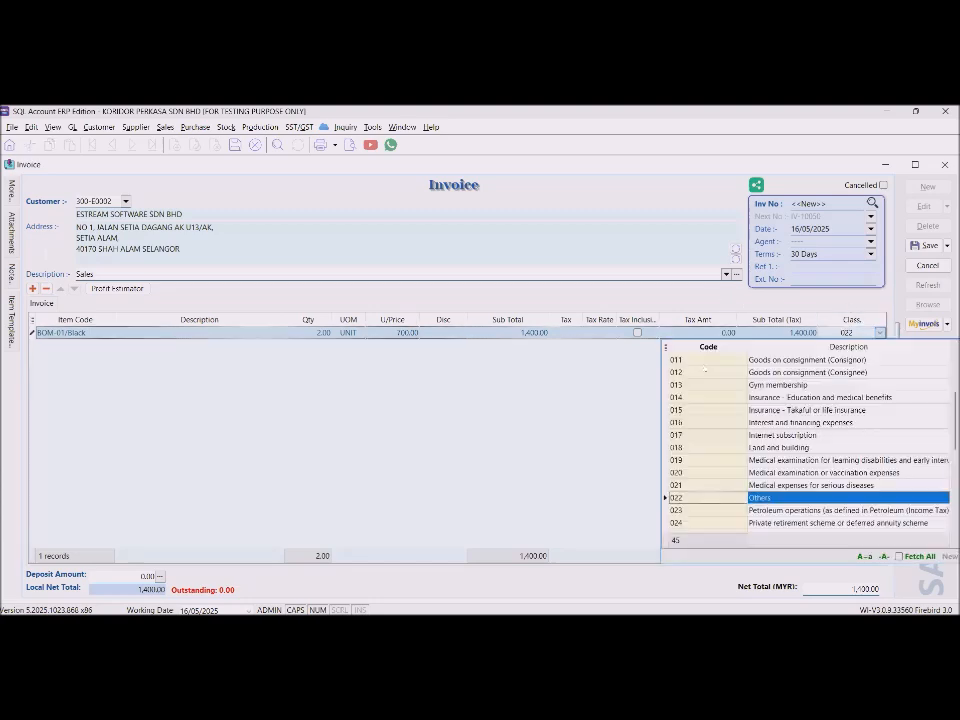
click(296, 369)
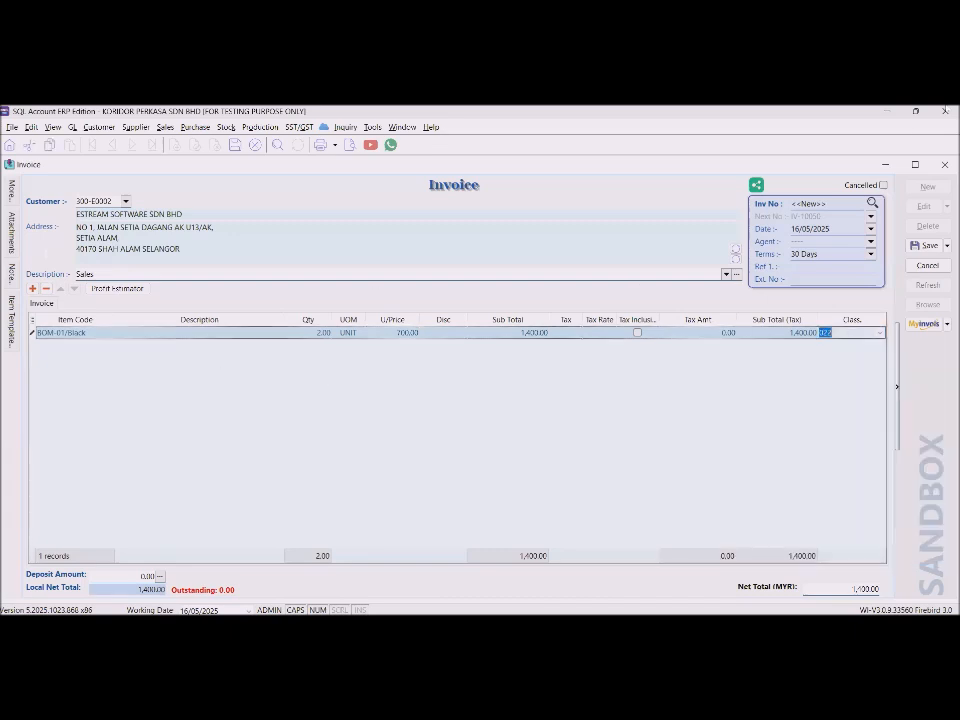
Save as IV-10050 and submit to sandbox MyInvois, dismissing the missing-description error.
click(930, 247)
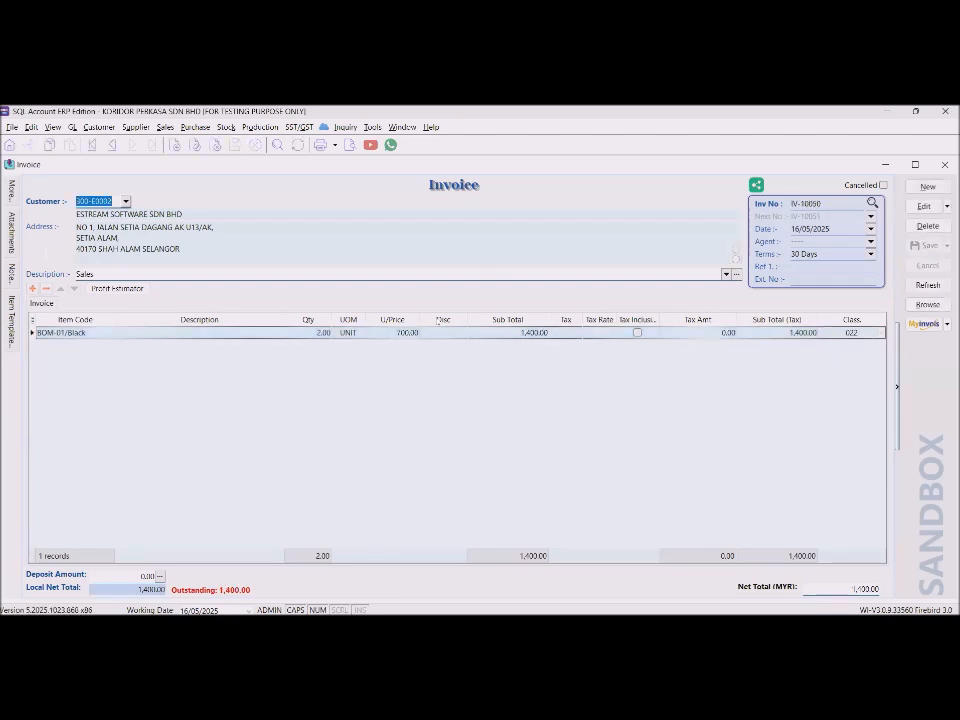
click(219, 333)
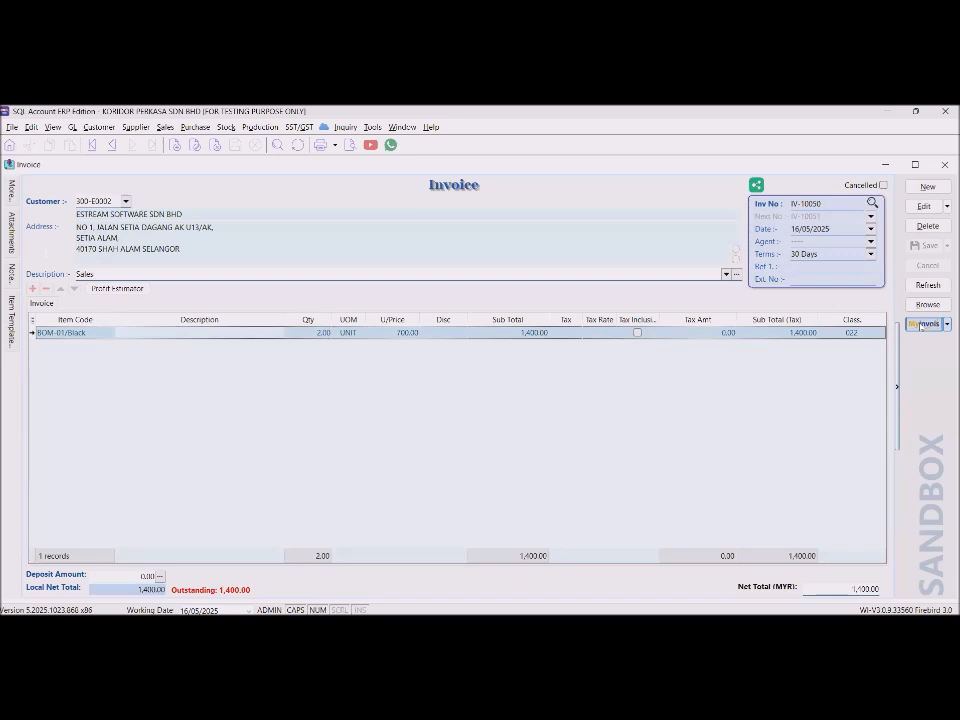
click(925, 323)
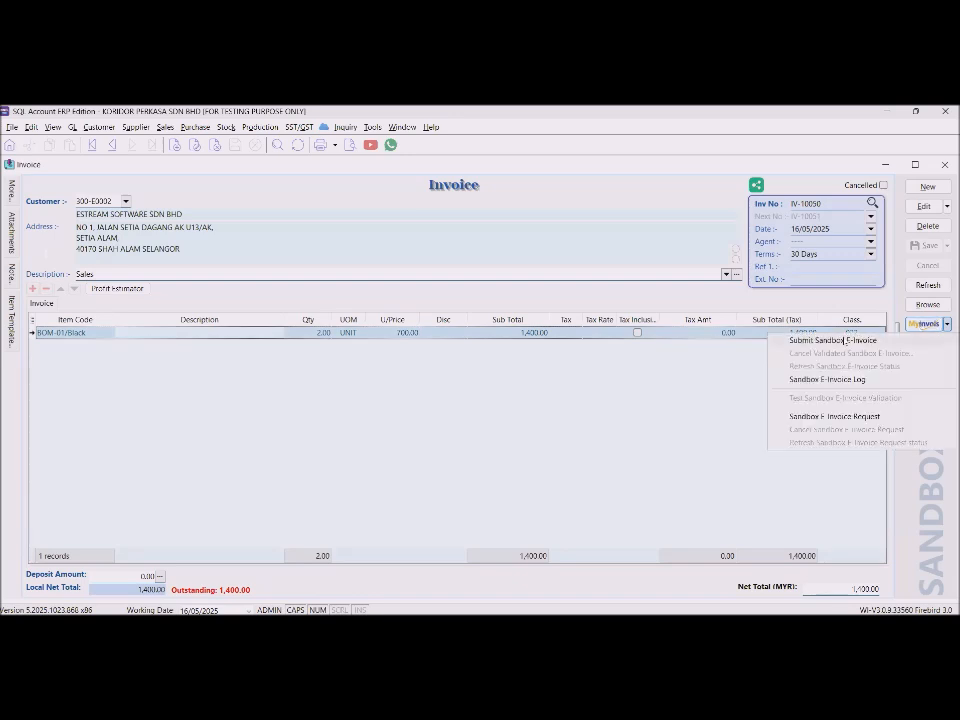
click(845, 340)
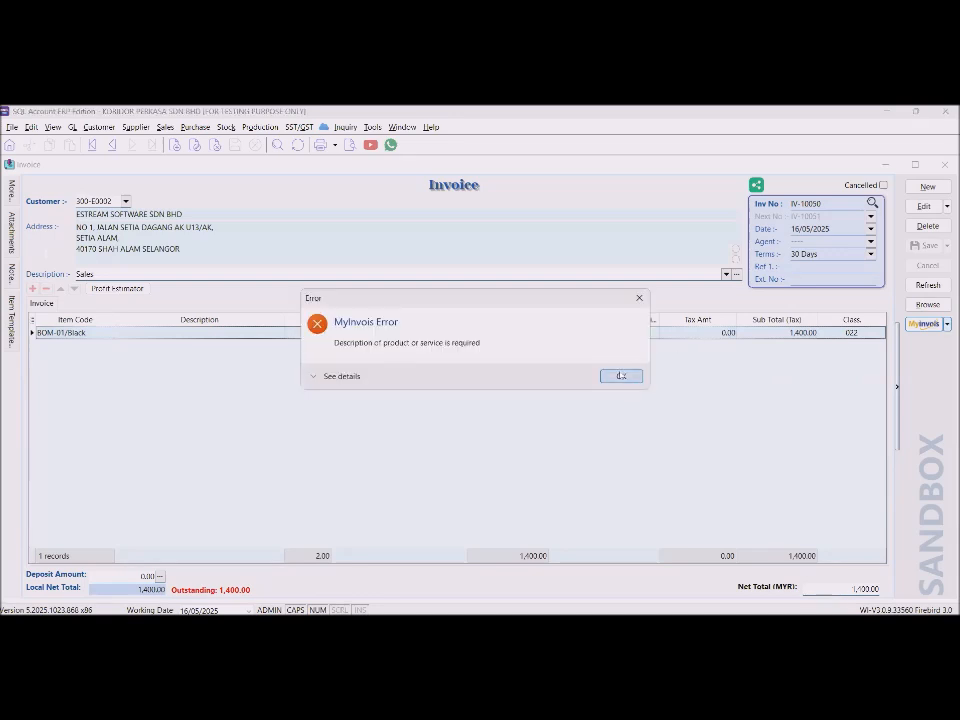
click(620, 375)
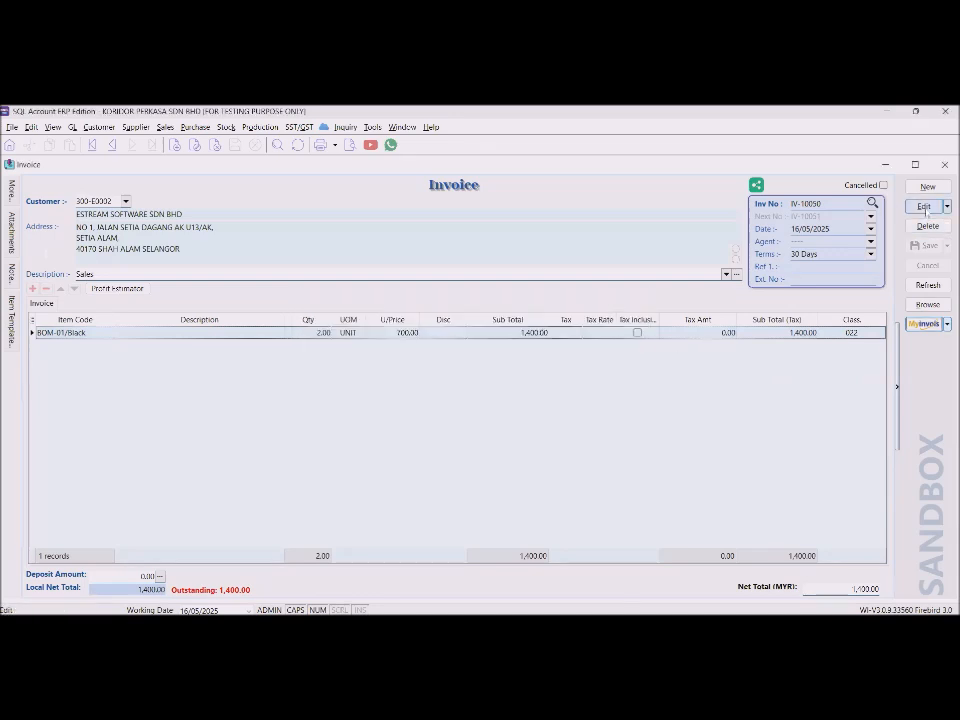
Describe the BOM-01/Black line as ITEMS and save IV-10050 again.
click(924, 206)
click(216, 331)
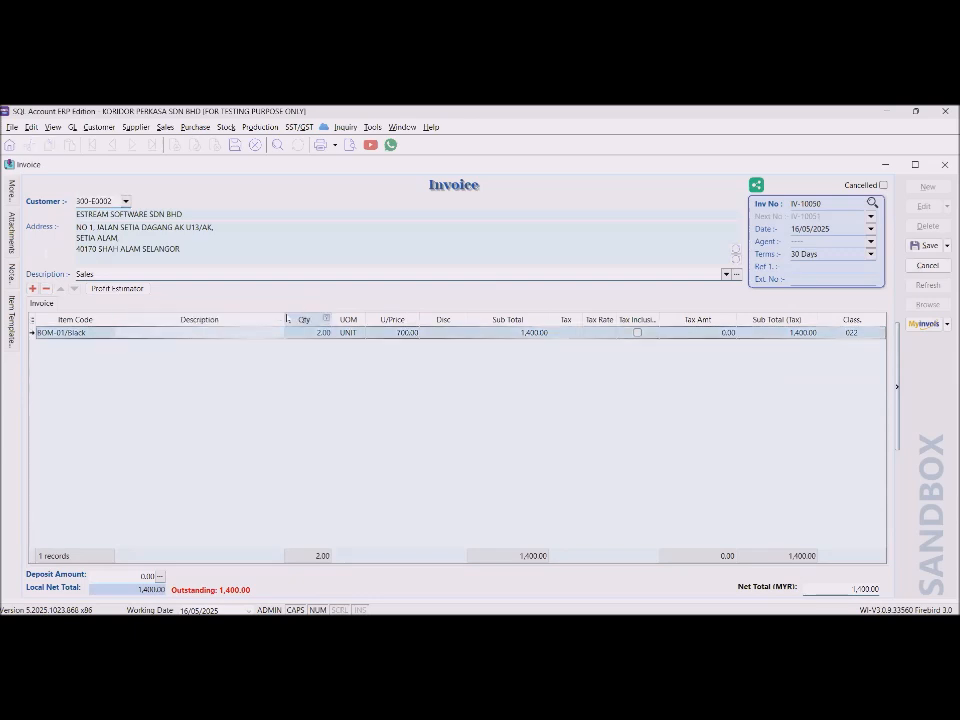
text(ITEMS)
click(928, 246)
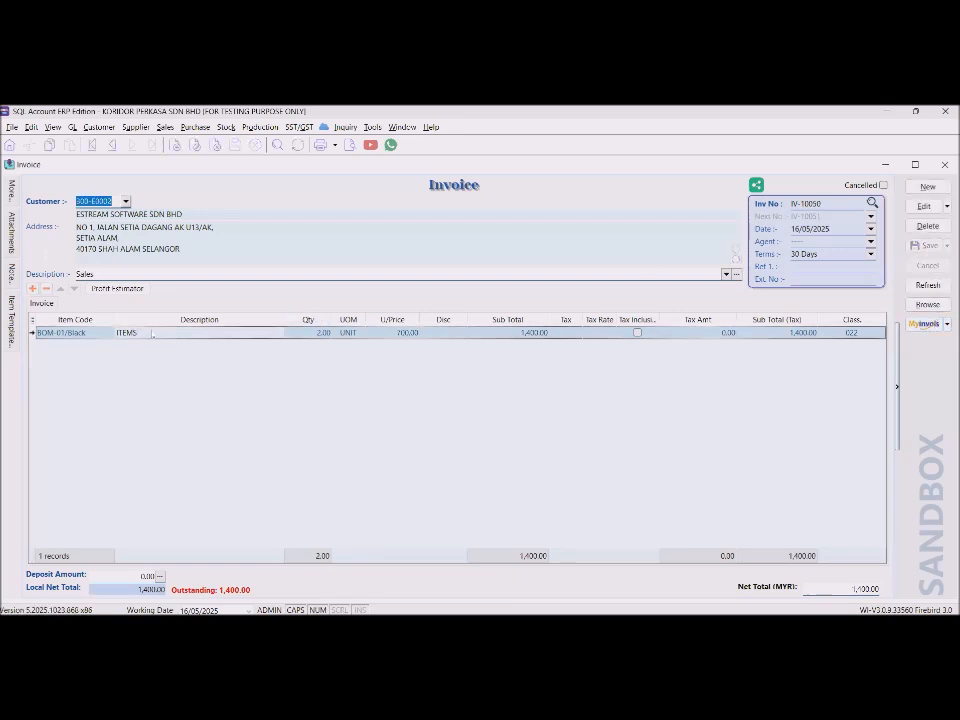
click(925, 328)
click(925, 328)
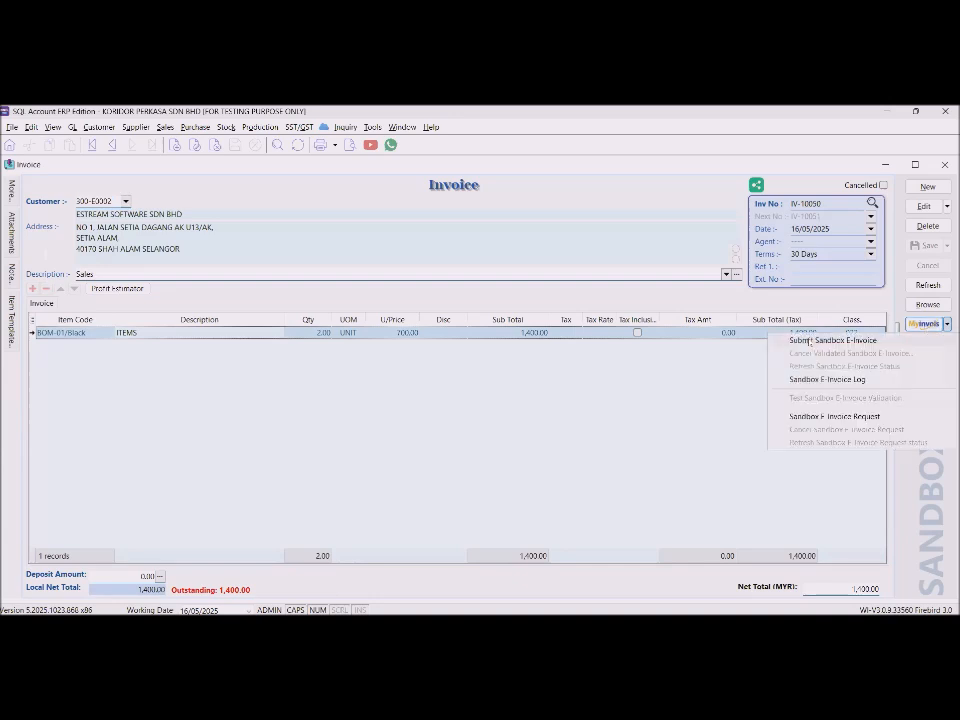
Submit IV-10050 as a sandbox e-invoice and confirm its Valid status on the portal page.
click(810, 341)
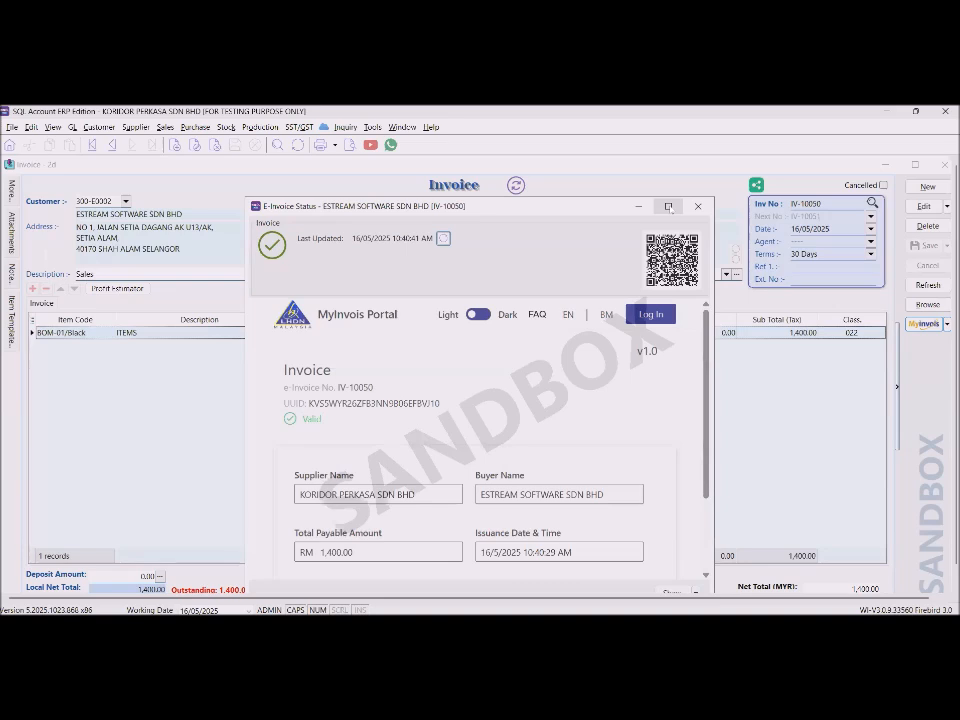
scroll(476, 355, down, 3)
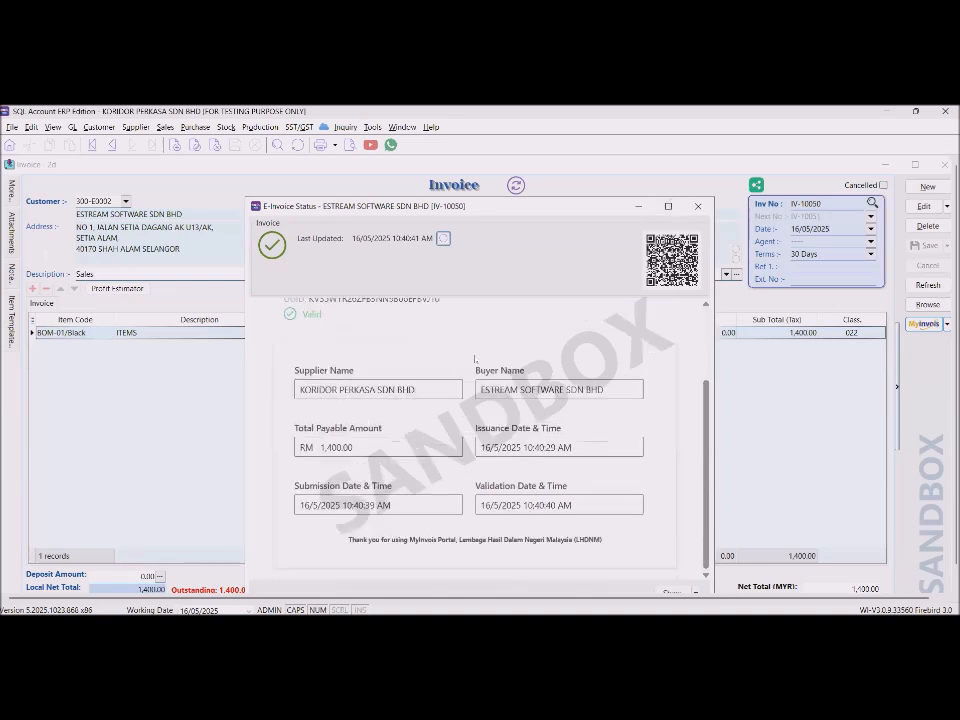
scroll(476, 358, up, 5)
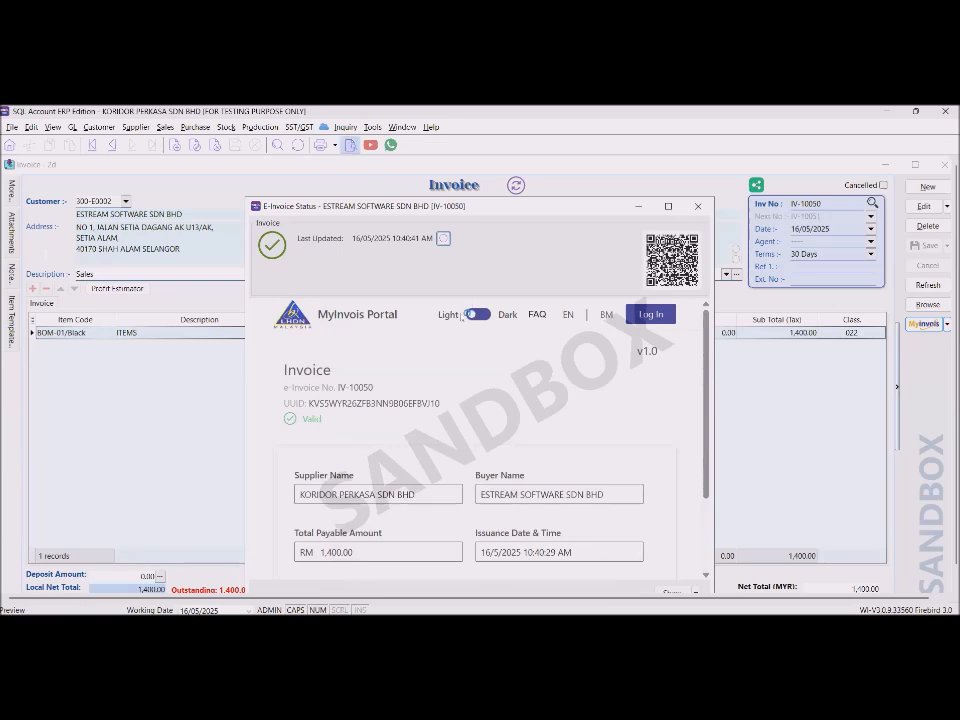
scroll(452, 345, up, 1)
Preview IV-10050 in Sales Invoice 3 (Simple), entering the sandbox password for the QR code.
click(436, 343)
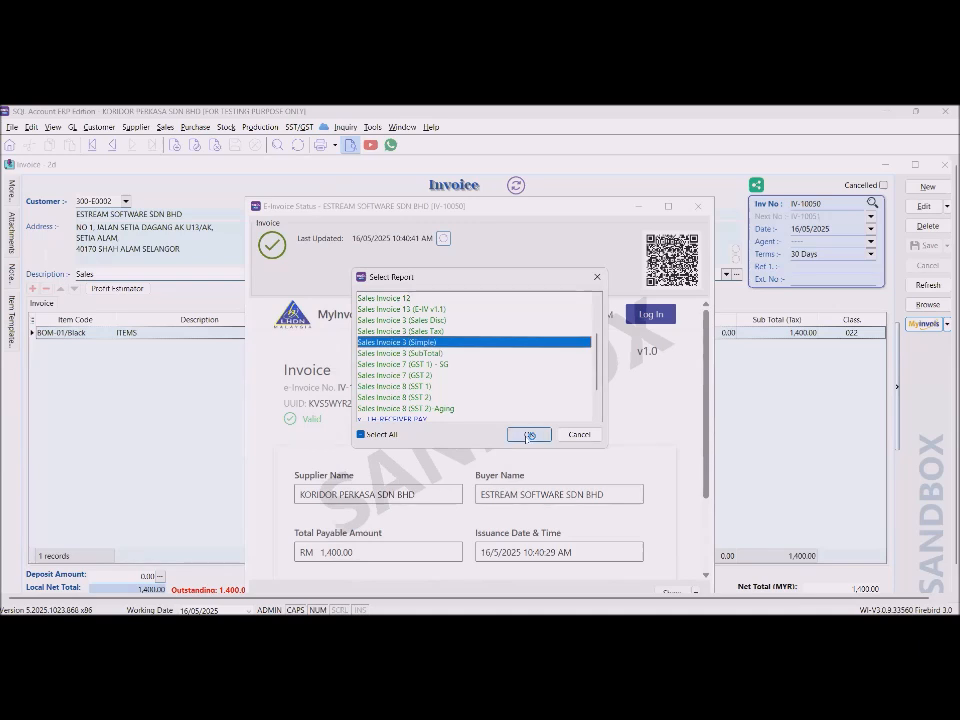
key(Return)
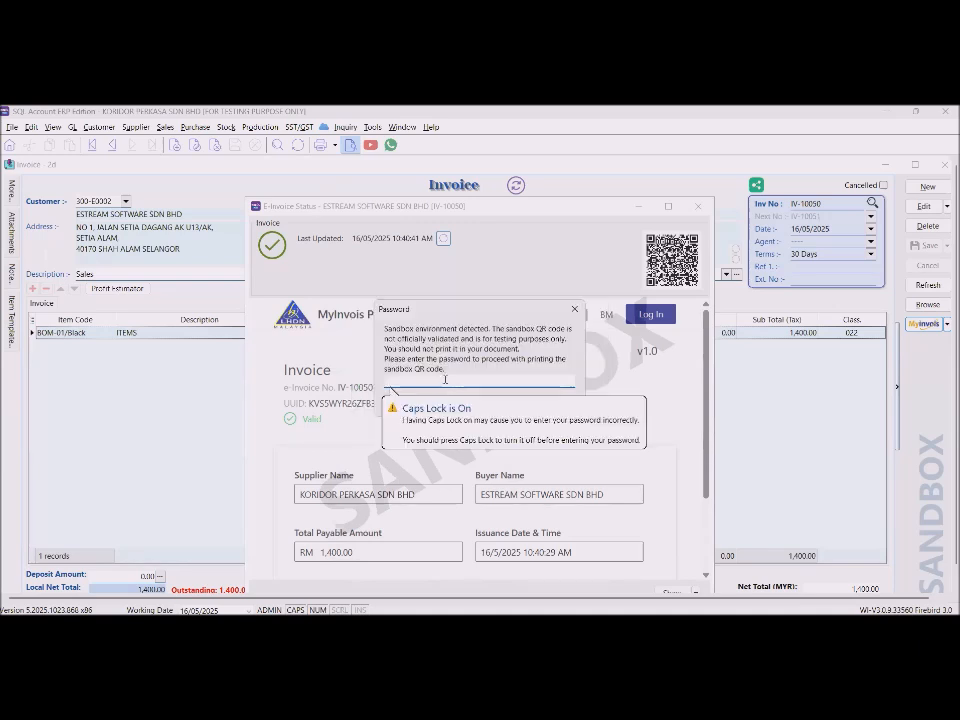
text(*****)
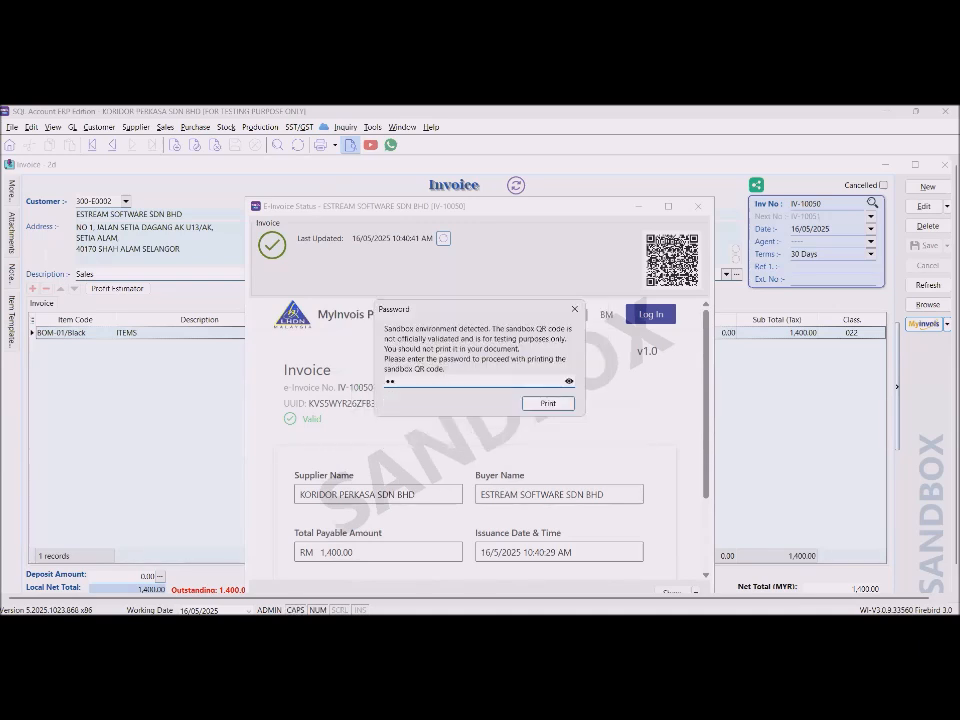
key(Return)
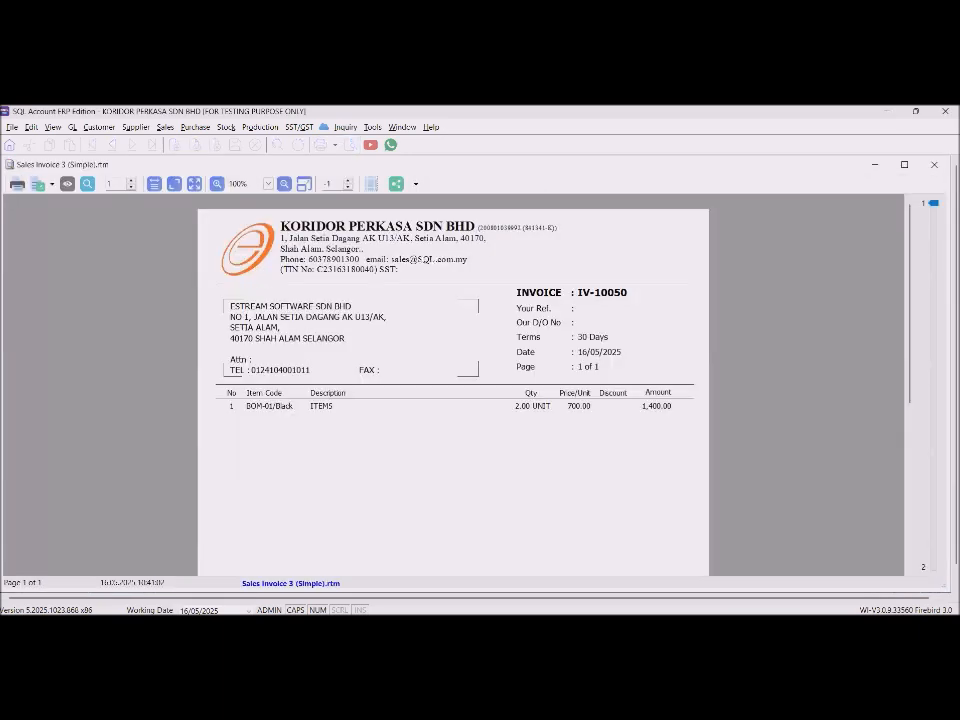
Zoom in twice and scroll through the IV-10050 preview down to its QR code.
click(217, 184)
click(217, 184)
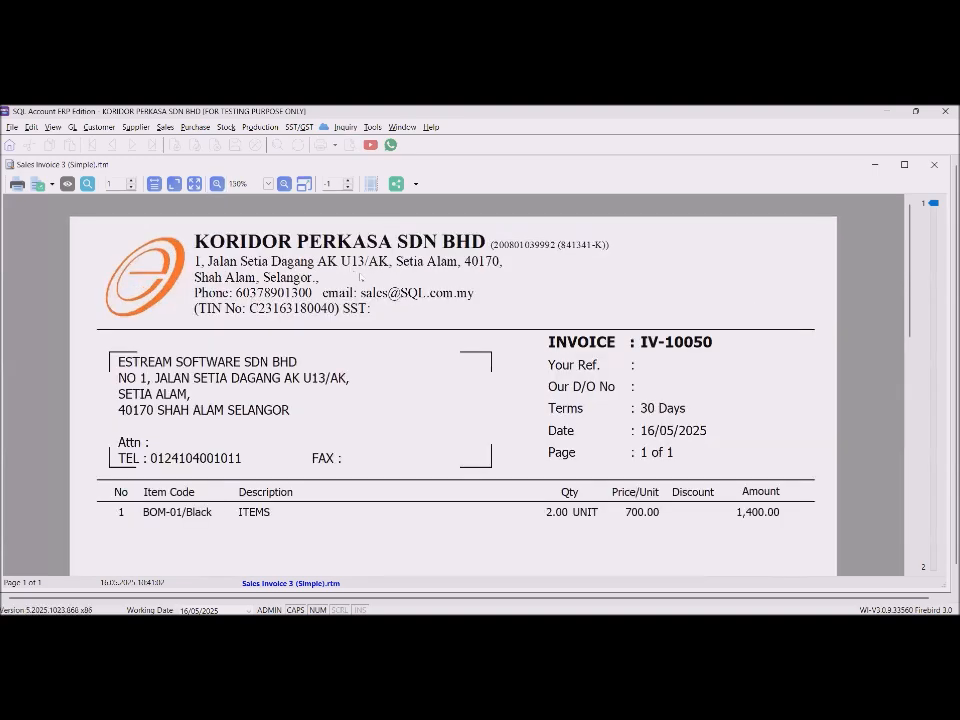
scroll(360, 277, down, 10)
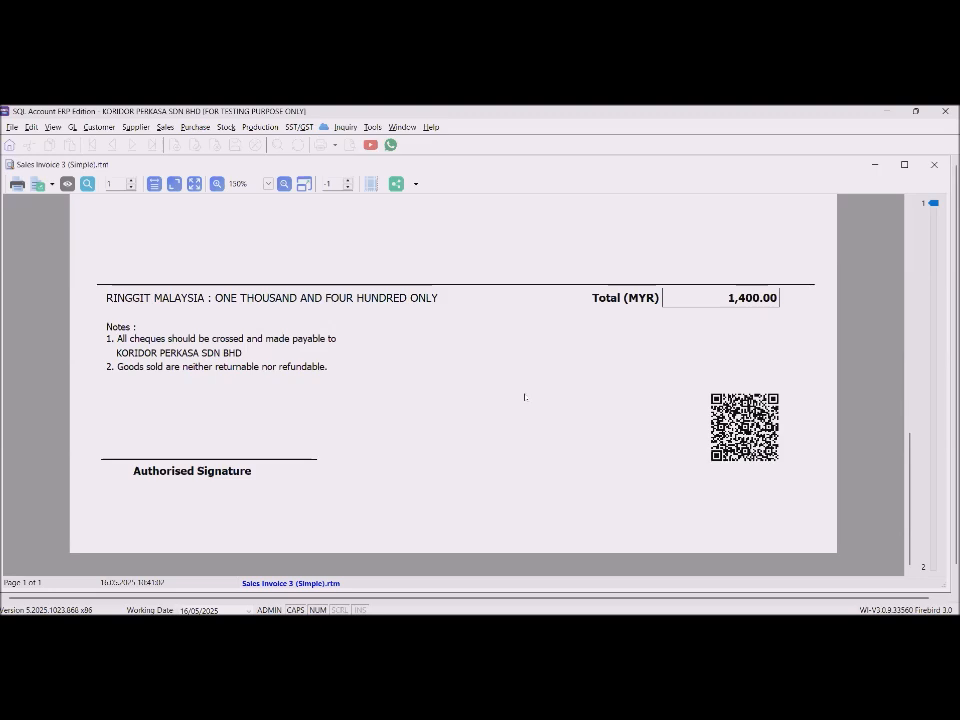
scroll(524, 397, up, 8)
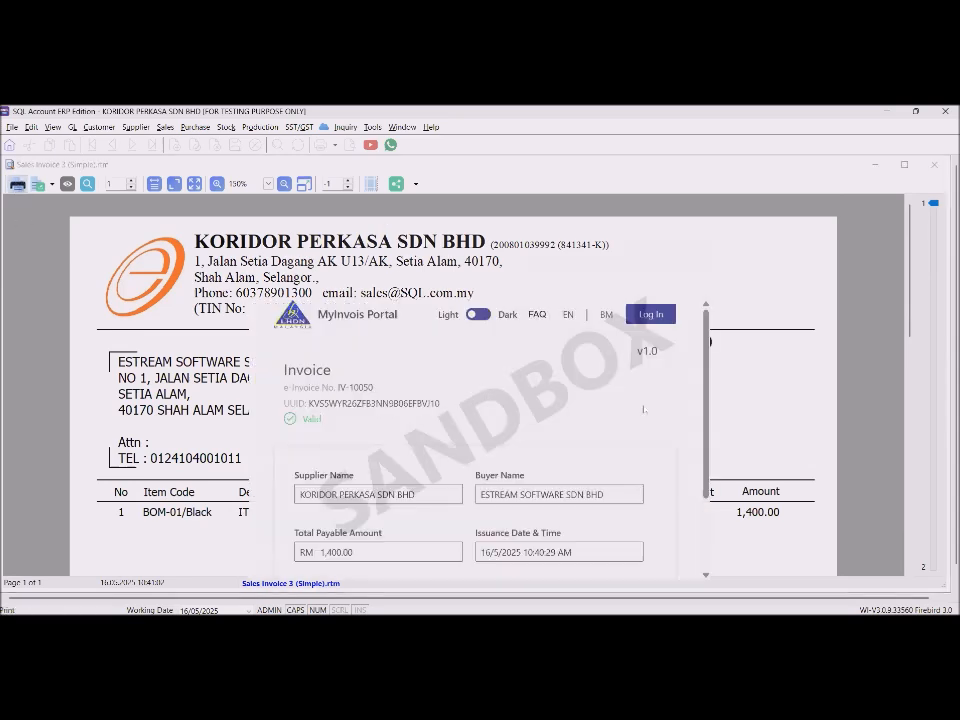
Cancel printing, open and close Share via WhatsApp, and review the 1,400.00 total.
click(616, 447)
click(399, 186)
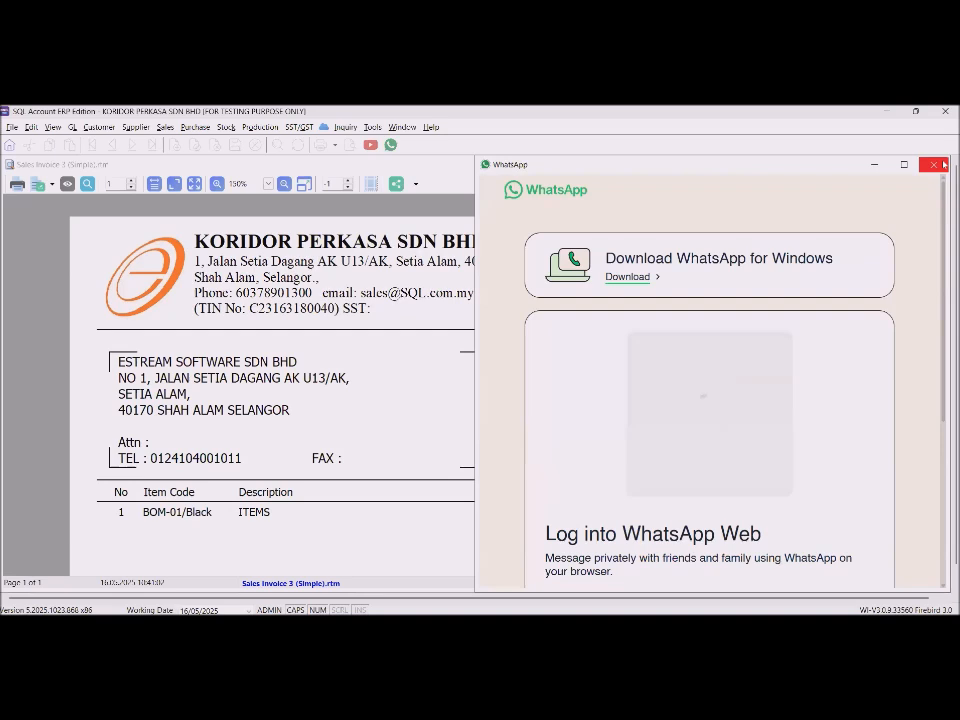
click(943, 164)
scroll(653, 352, down, 5)
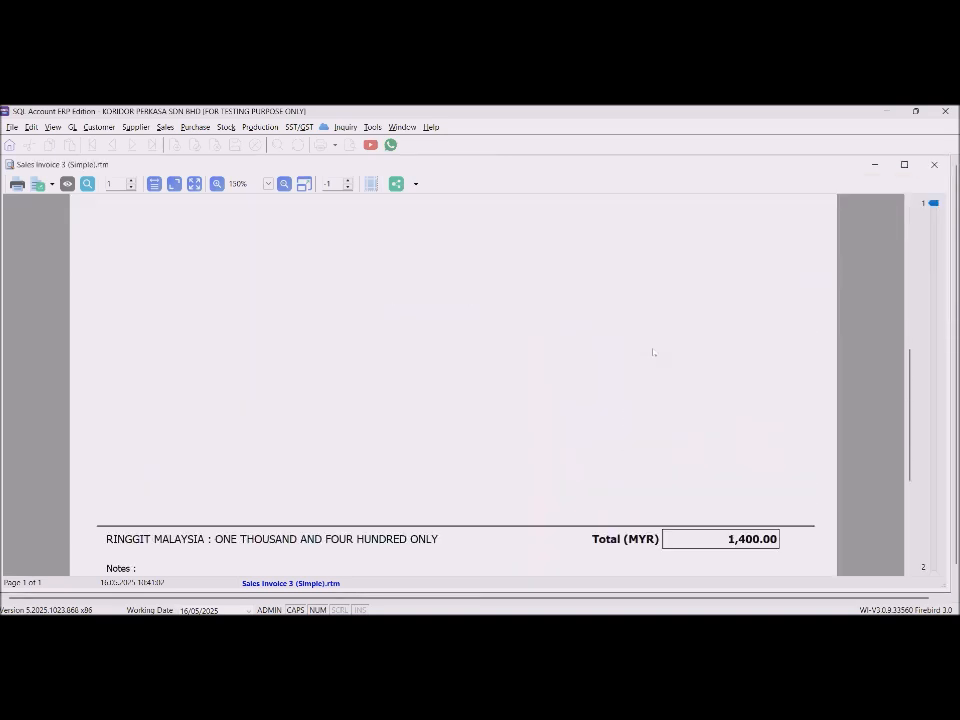
scroll(653, 352, down, 3)
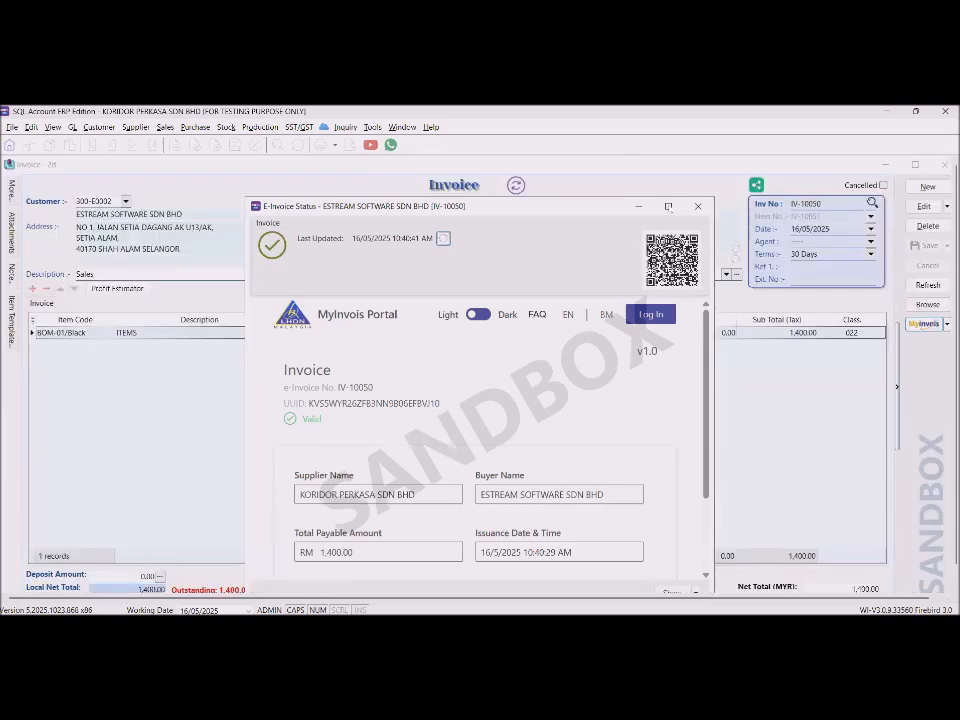
Maximize the E-Invoice Status window, review the portal page, then close it.
click(668, 206)
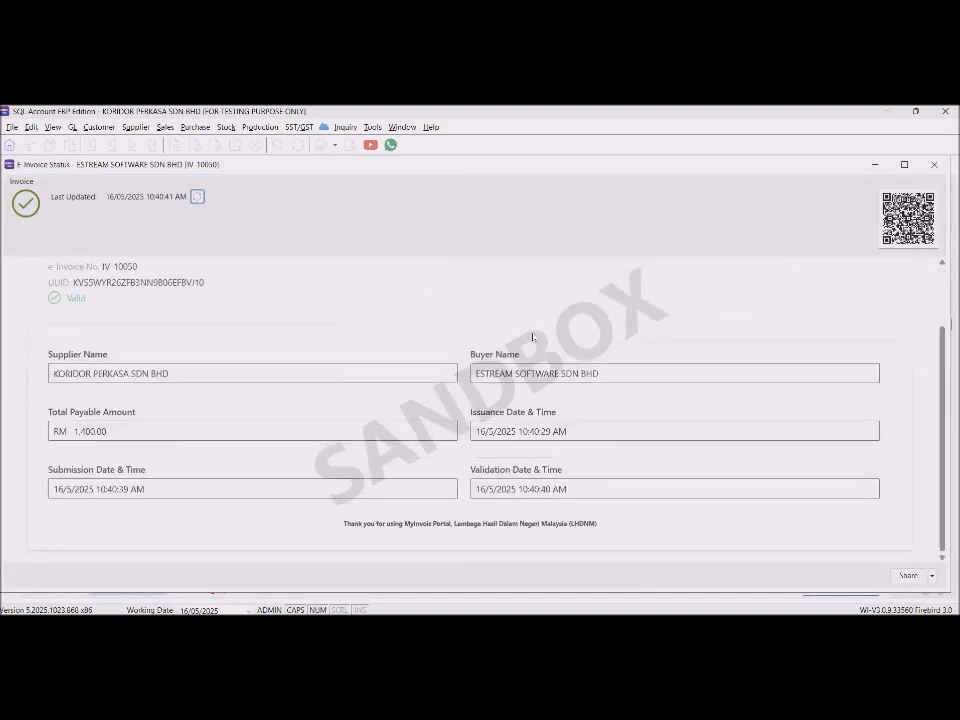
scroll(532, 337, up, 2)
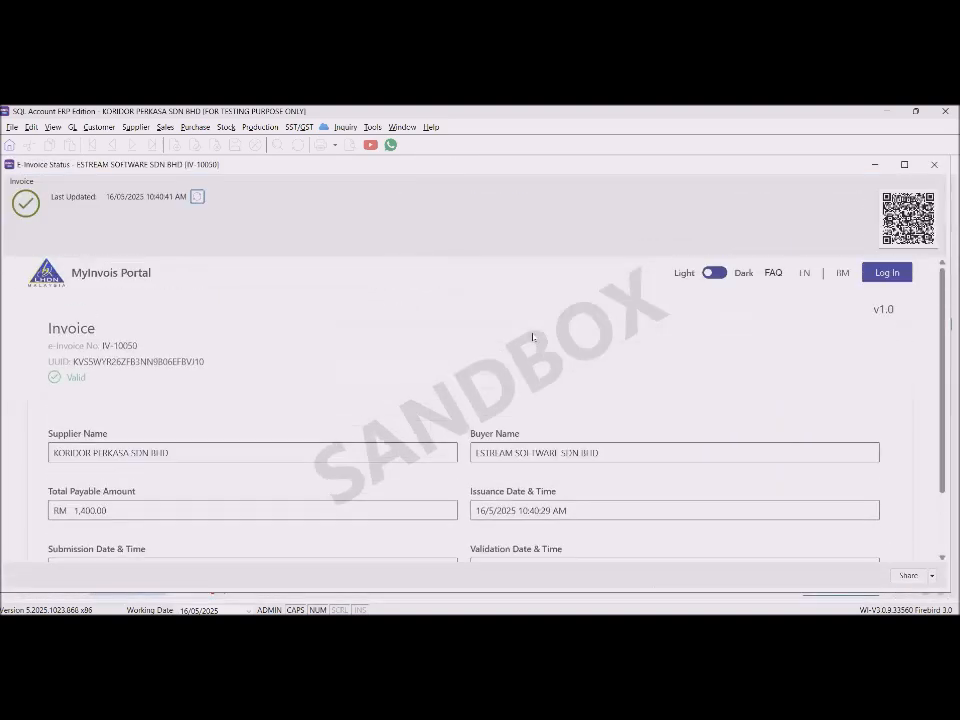
click(936, 165)
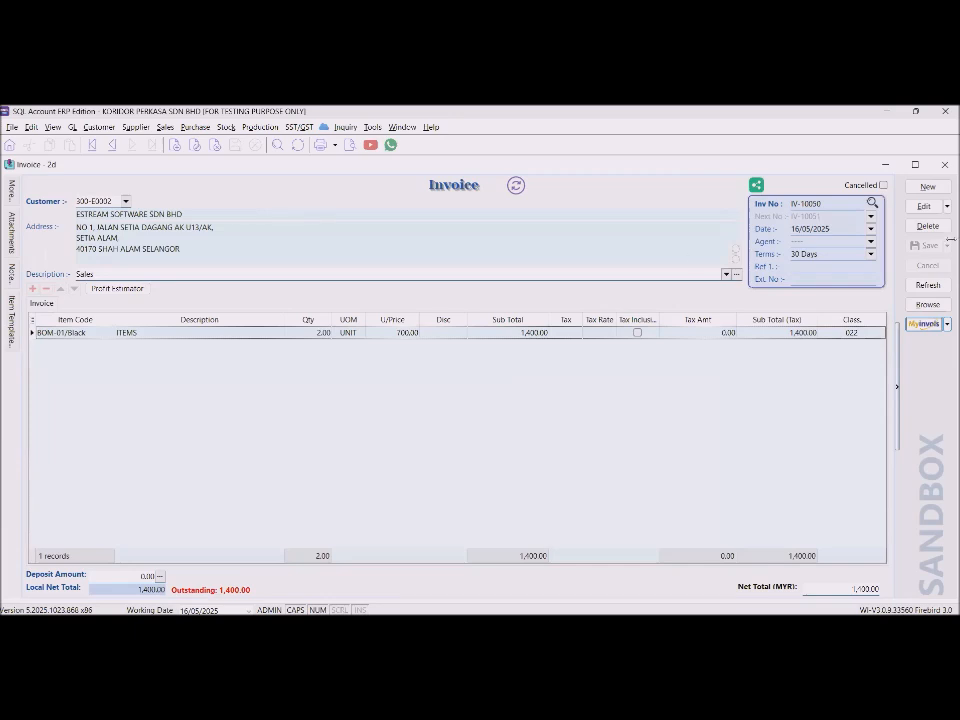
Start a new invoice for CASH SALES (300-C0002) with an empty item line.
click(926, 187)
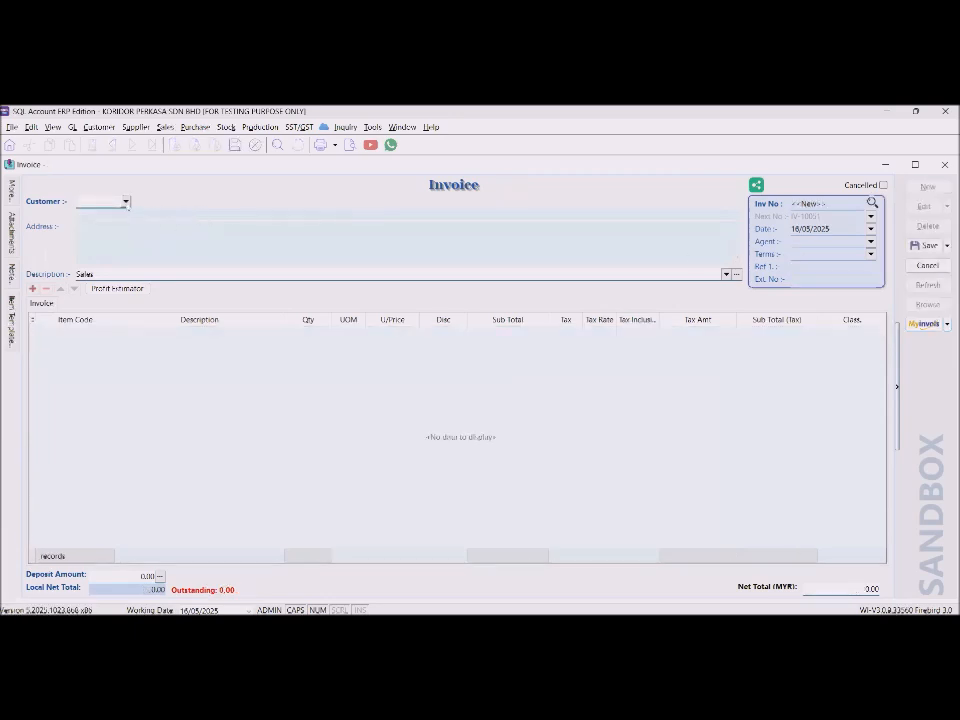
click(125, 202)
text(CASH)
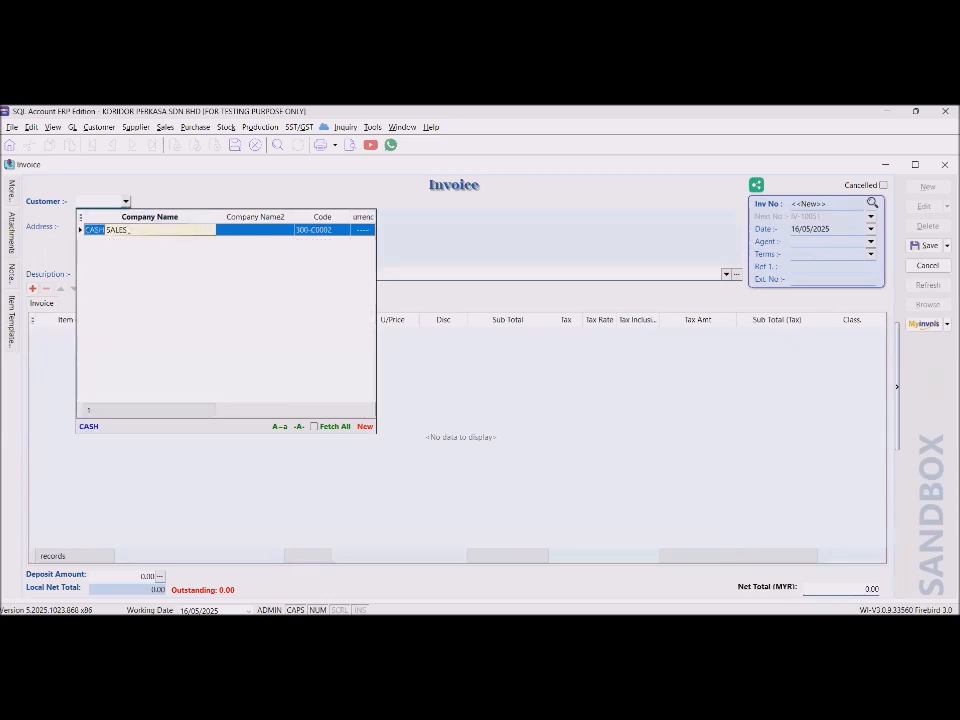
key(Return)
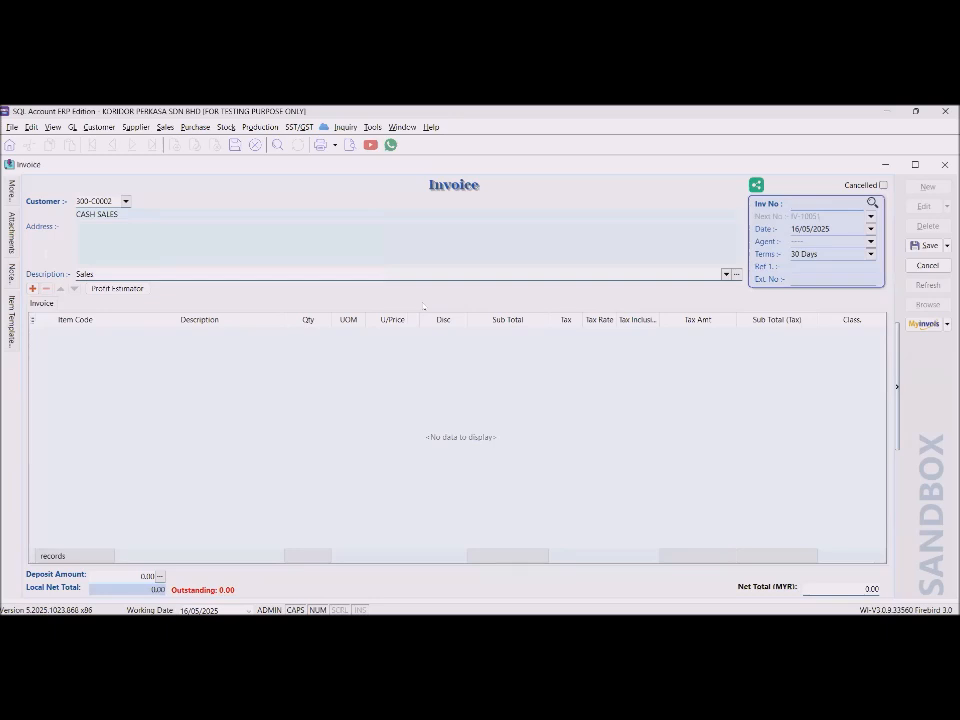
click(32, 289)
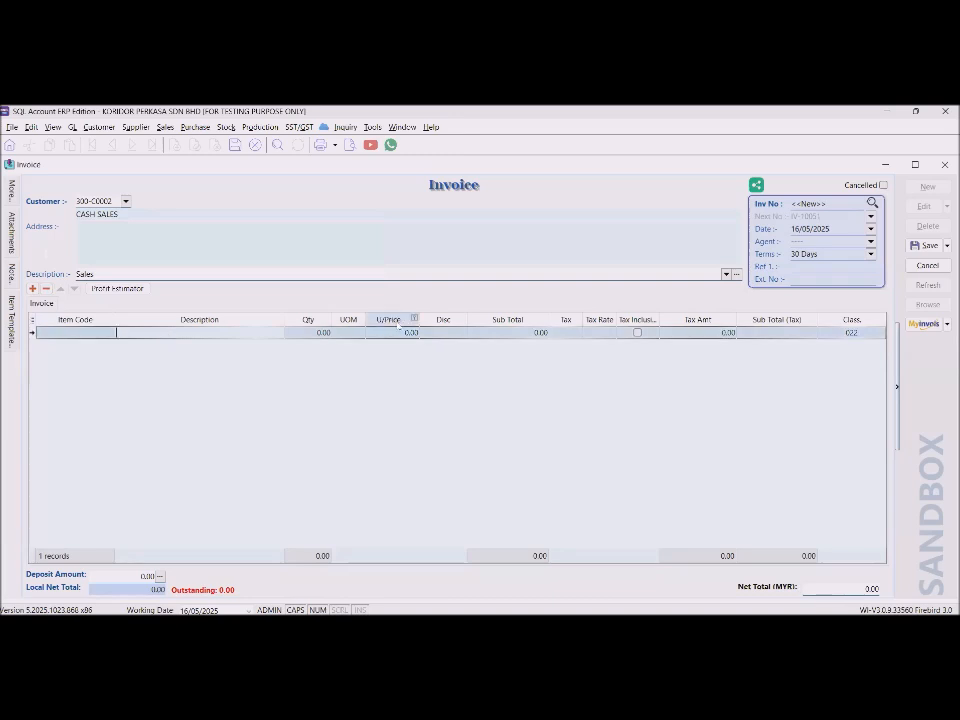
Fill the first line as DAILY SALES 14/5, 1 DAY at 2,000.
text(DAILY SALES)
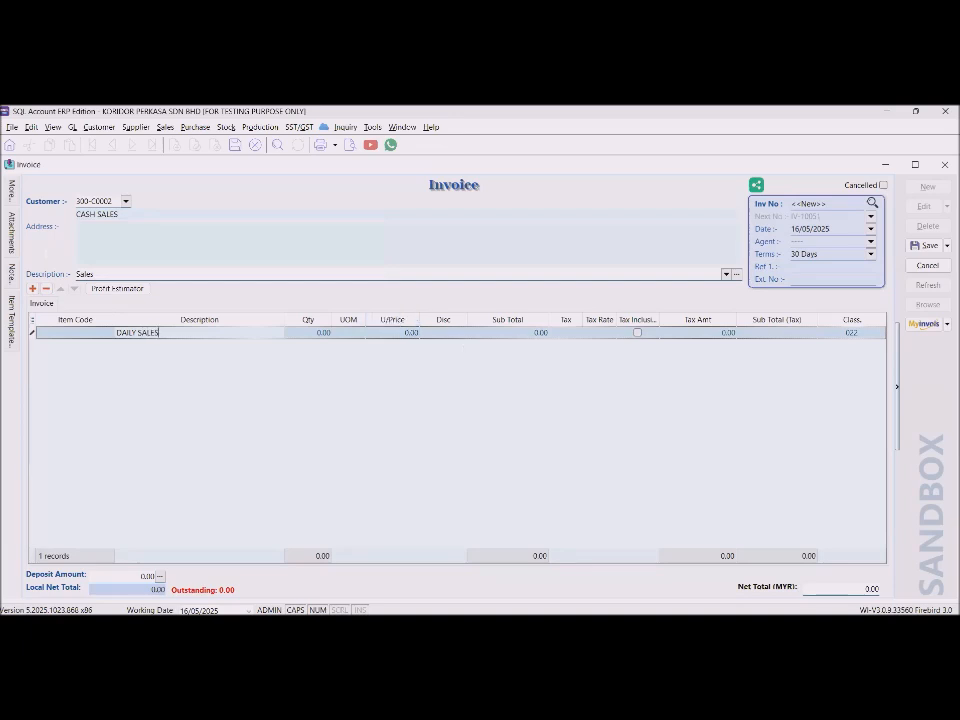
text(14/54)
key(BackSpace)
key(Tab)
text(1)
key(Tab)
text(DAY)
key(Tab)
text(2000)
key(Tab)
key(Tab)
key(Tab)
key(Tab)
key(Tab)
key(Tab)
key(Tab)
key(Tab)
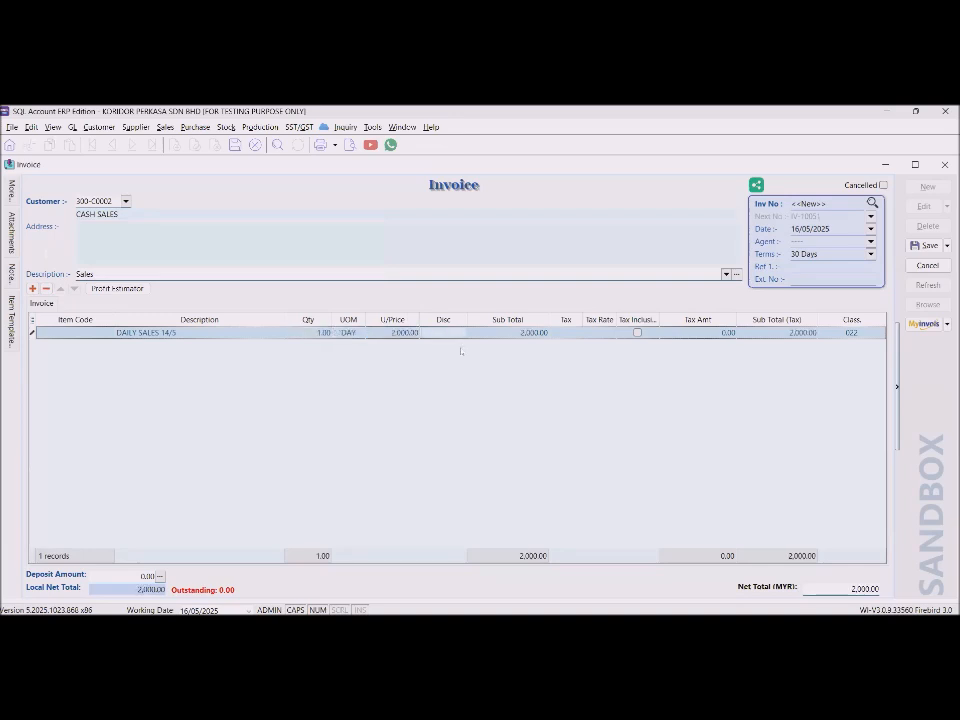
Add a second line, SALES 15/5, 1 DAY at 1,700.
key(Tab)
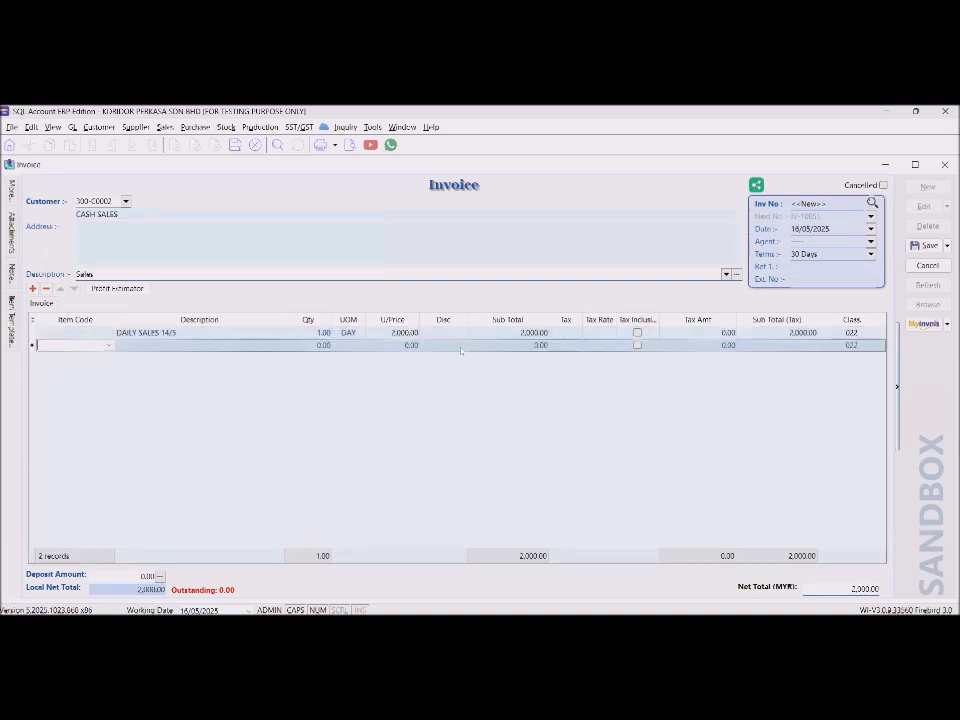
key(Tab)
text(SALES)
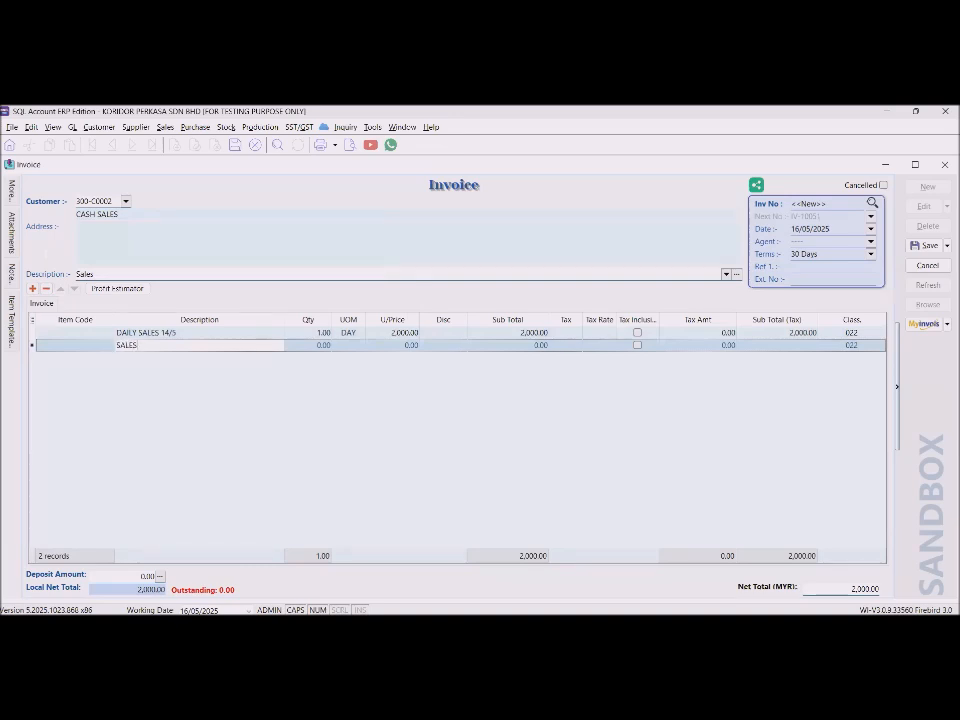
text( 15/5)
key(Tab)
text(1)
key(Tab)
text(DAY)
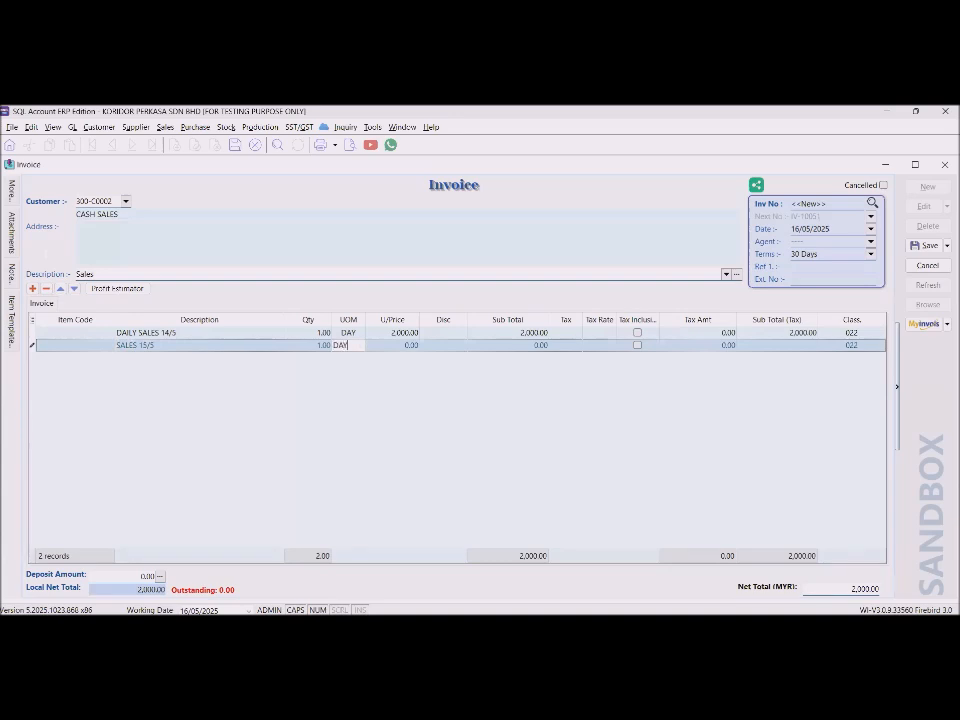
key(Tab)
text(1,)
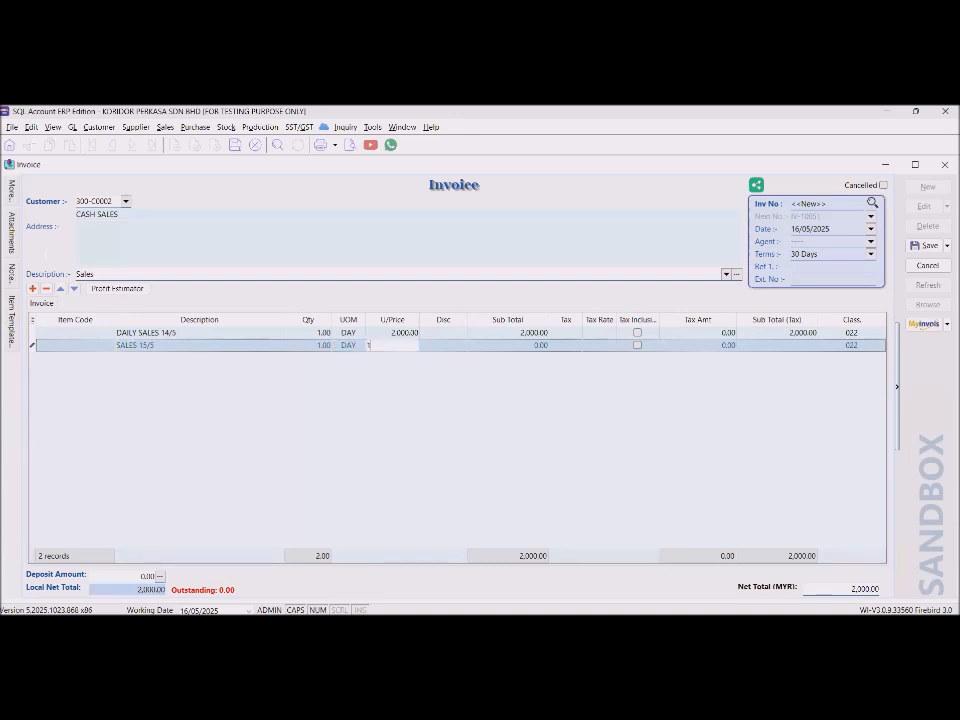
text(700)
key(Tab)
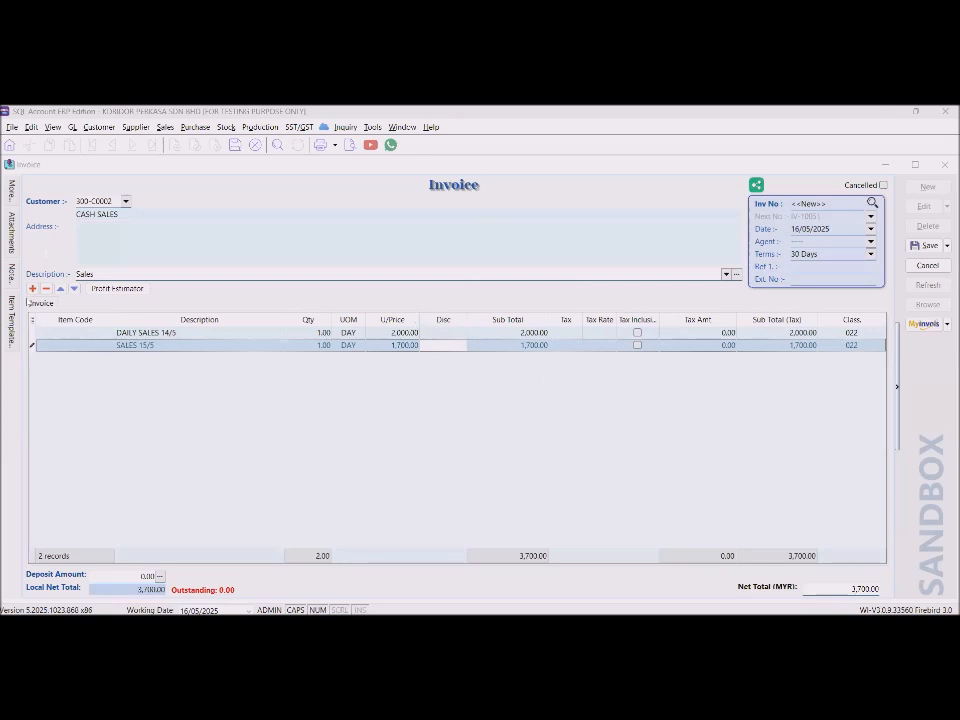
Add a third line, SALES 13/5, 1 DAY at 1,400.00.
click(32, 289)
text(SALES)
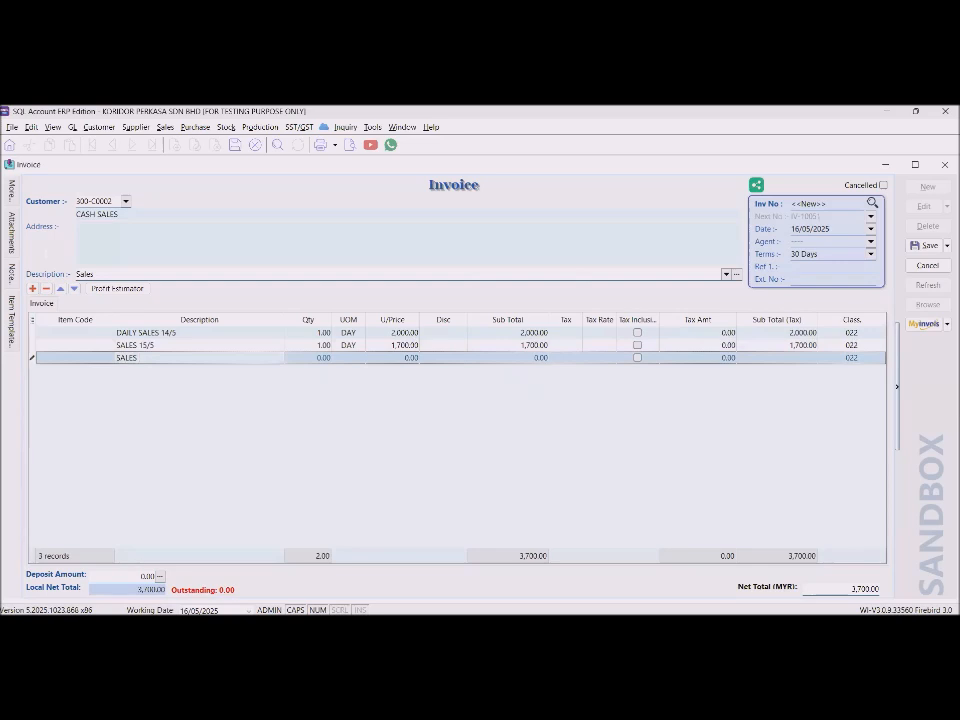
text( 13/5)
key(Tab)
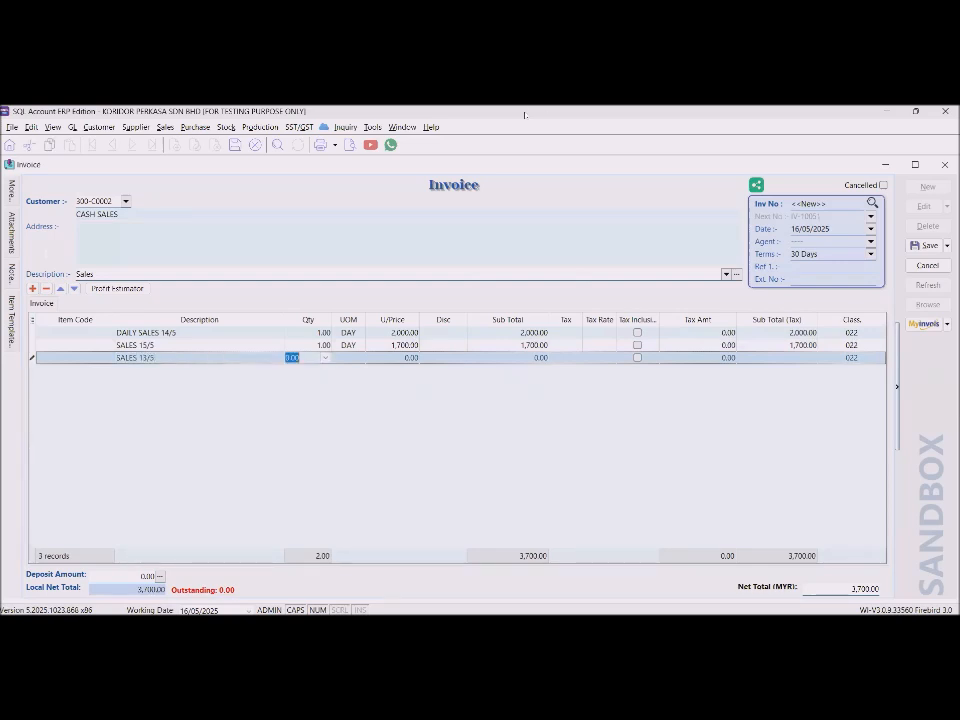
key(alt+Tab)
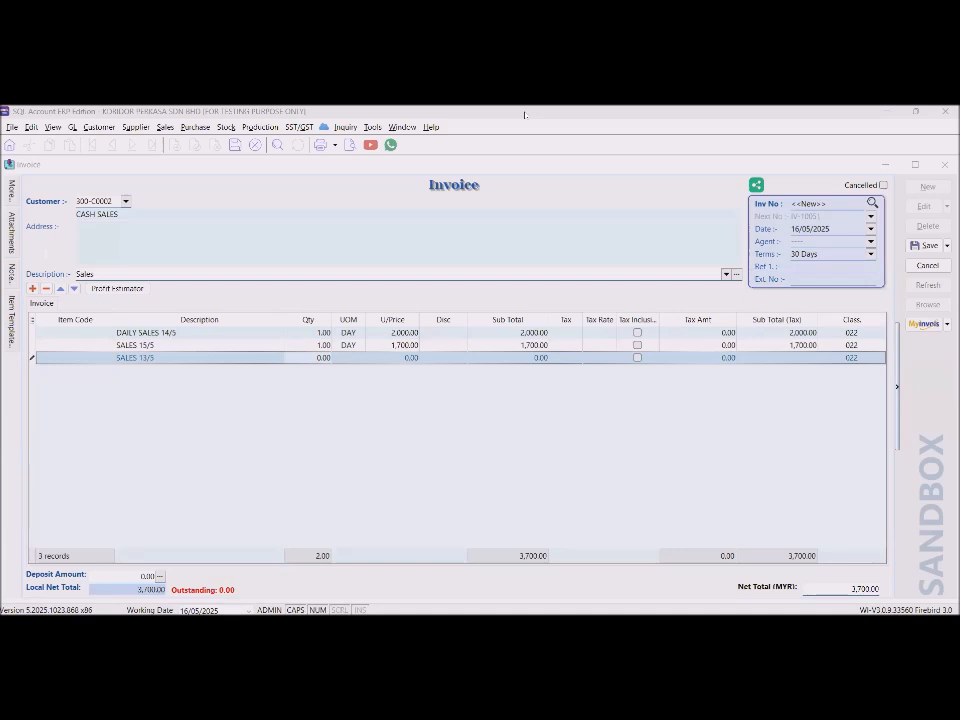
click(309, 357)
click(309, 357)
text(1)
text(DAY)
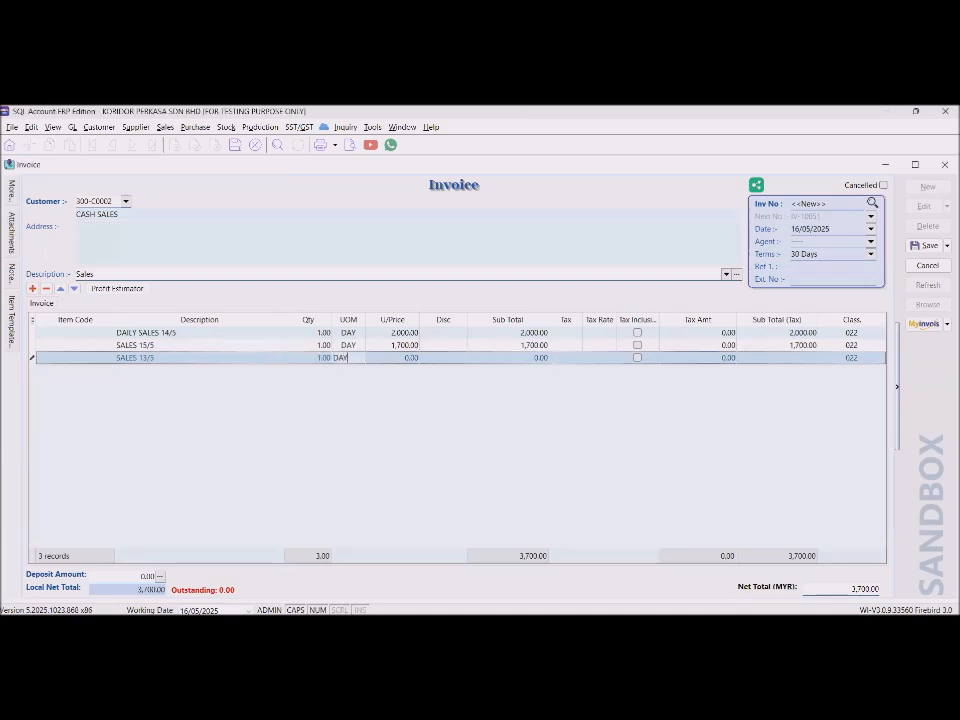
key(Tab)
text(1400)
key(Tab)
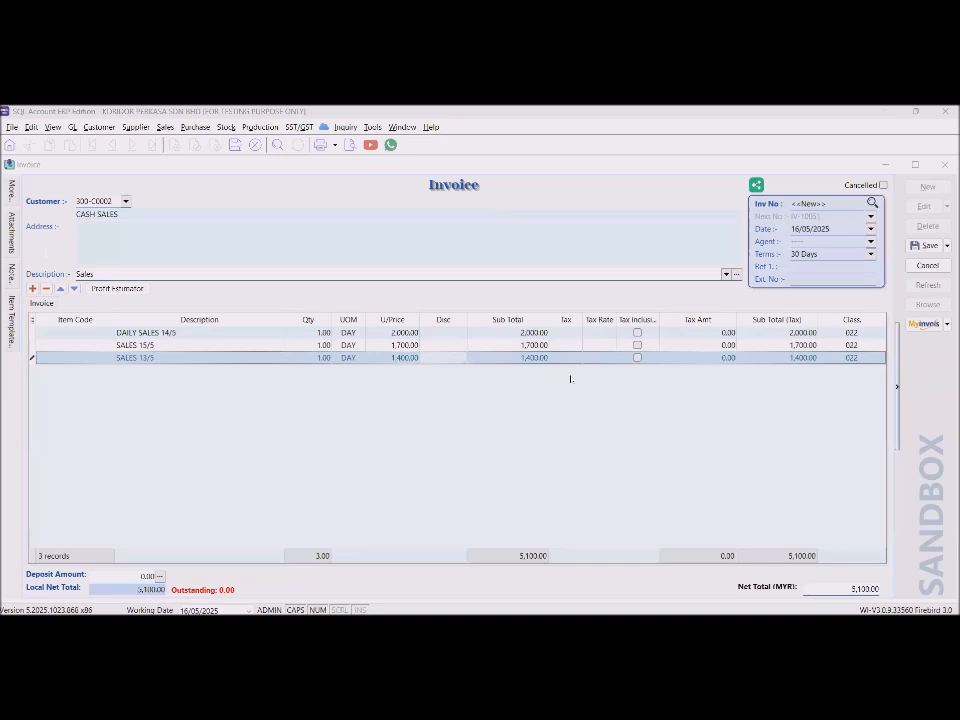
Save the invoice as IV-10051, browse the invoice list and show the MyInvois submission options.
click(929, 246)
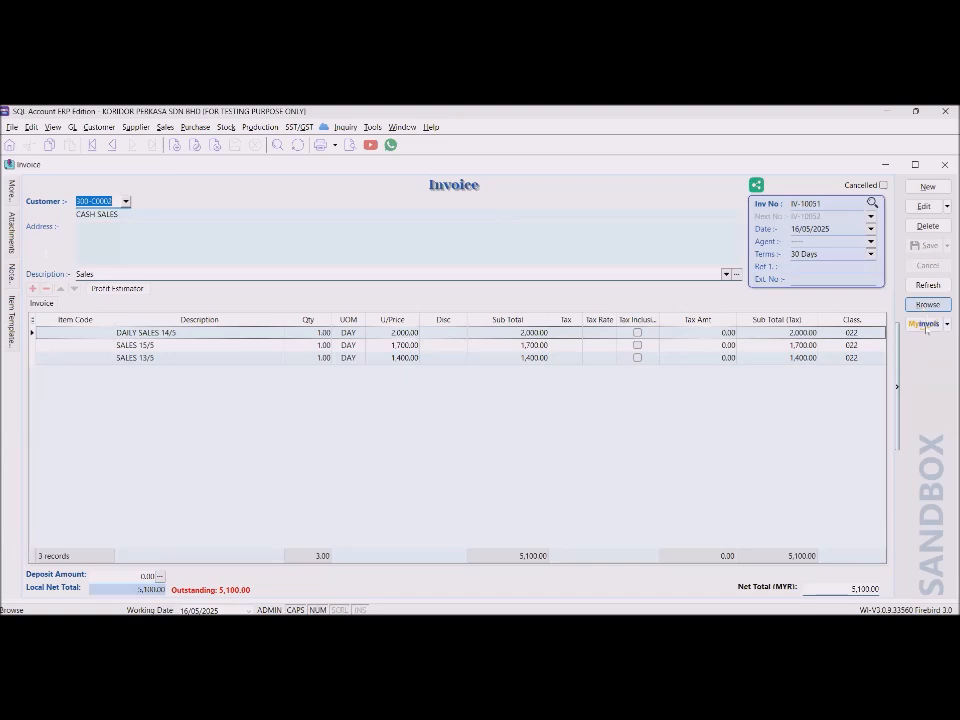
click(925, 305)
click(946, 324)
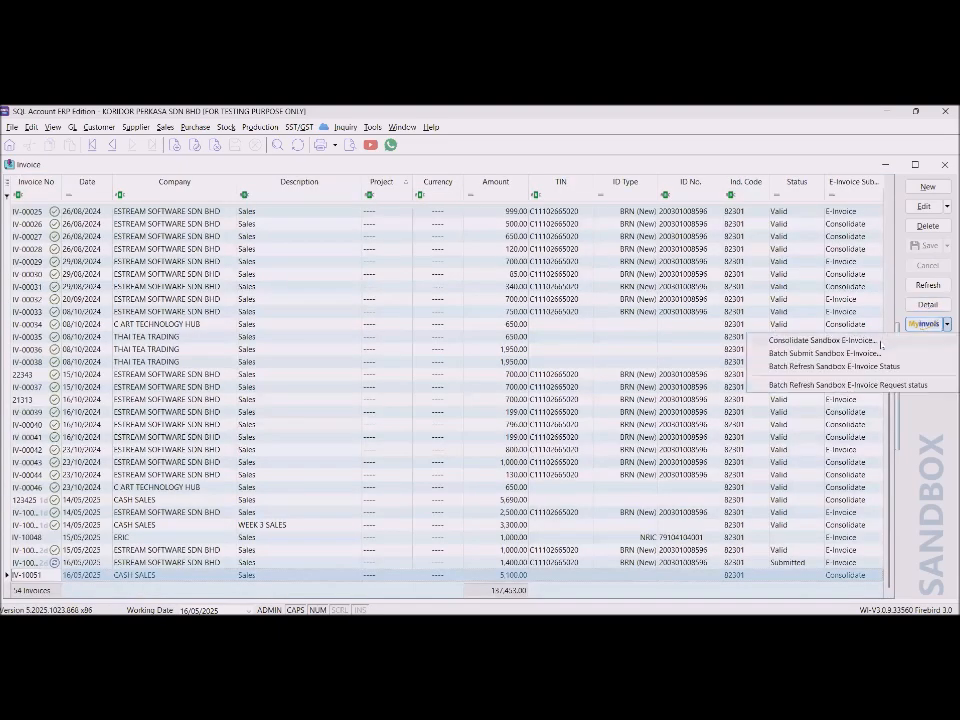
Submit IV-10051 through Consolidate Sandbox E-Invoice as consolidated e-invoice CI-00009.
click(824, 341)
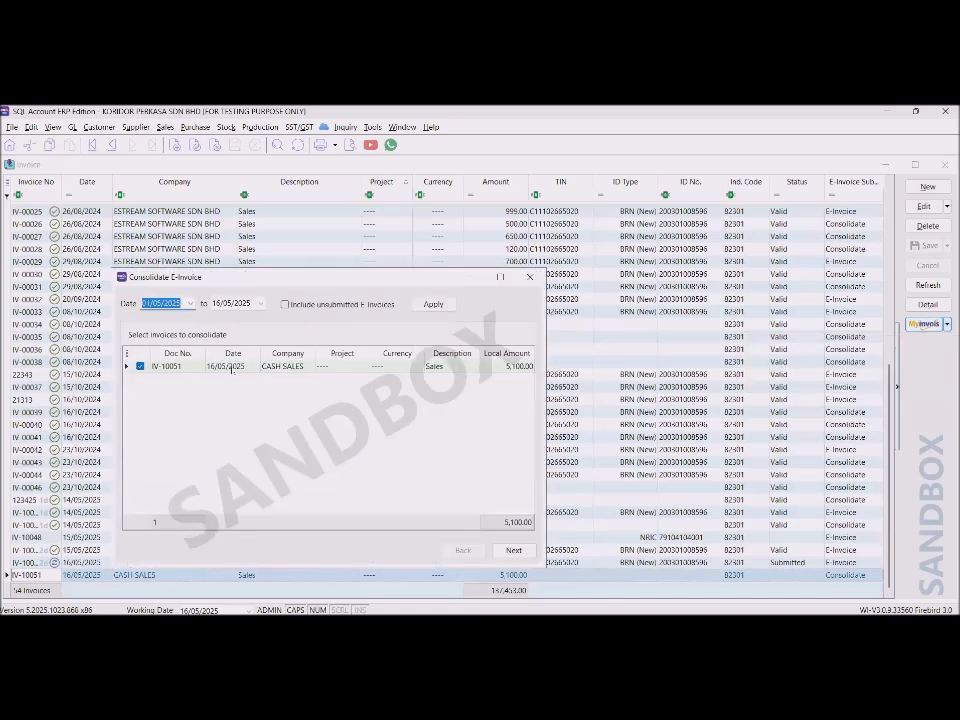
click(232, 367)
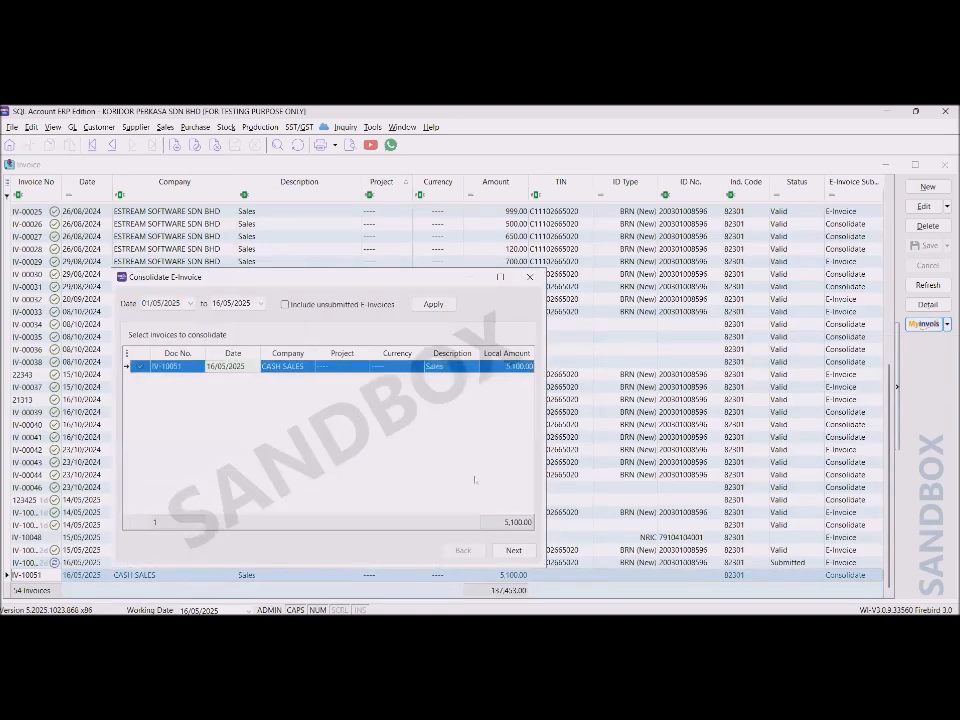
click(513, 550)
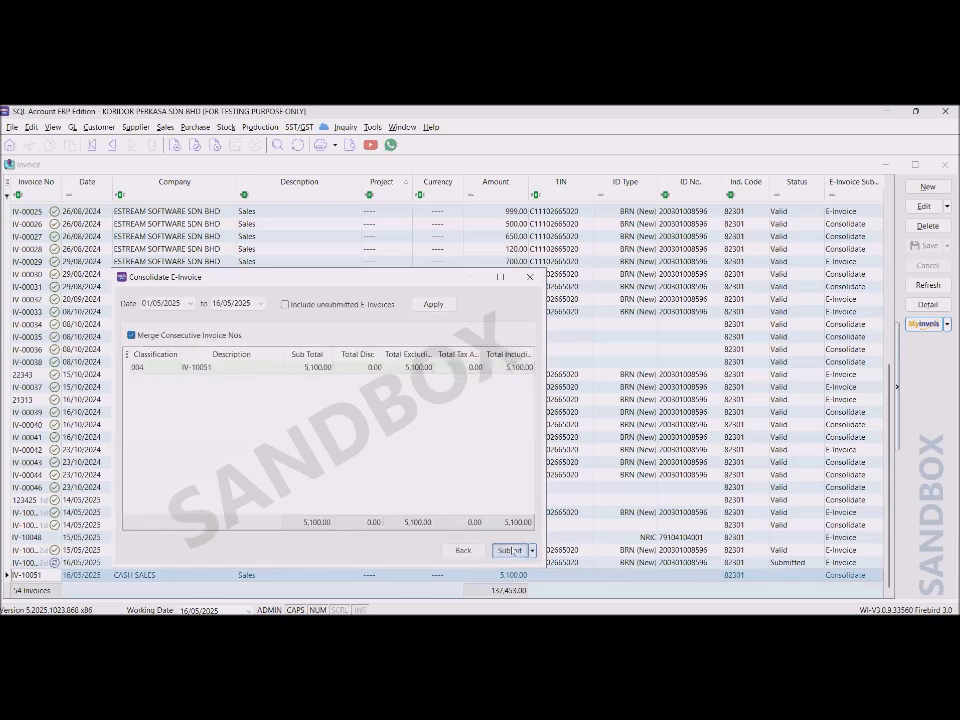
click(510, 550)
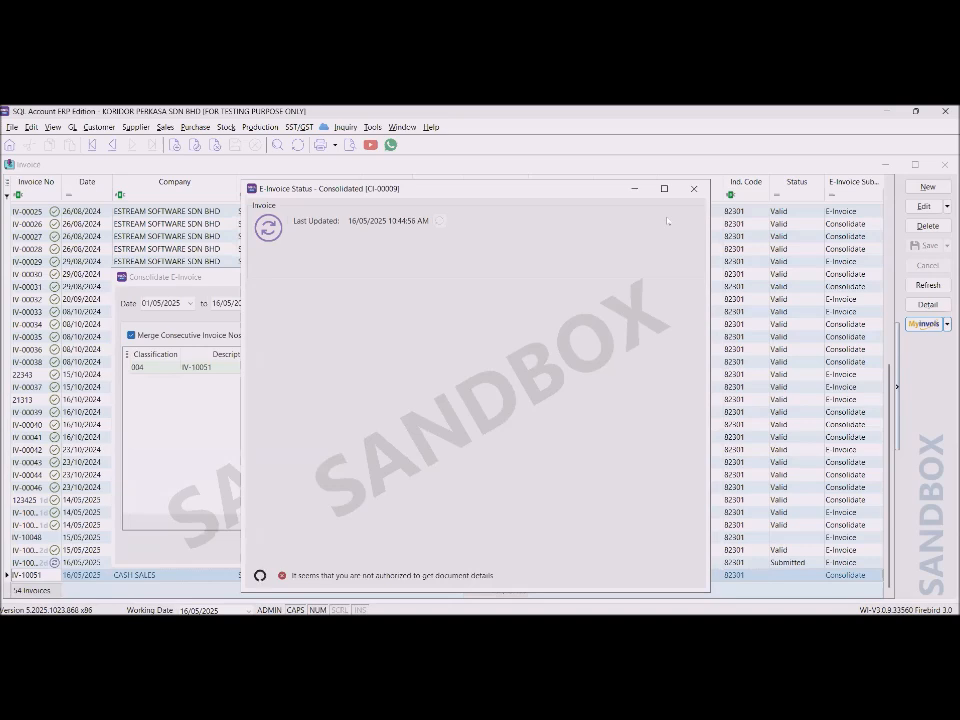
Refresh the submission status, cancel the too-many-requests error and close the consolidation dialog.
click(268, 228)
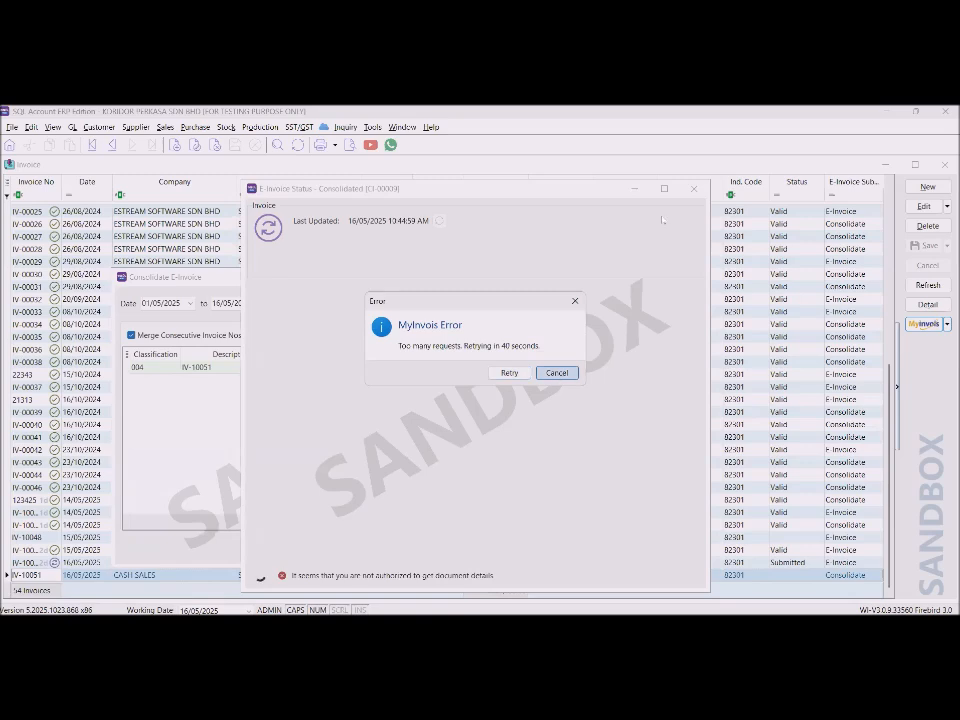
click(694, 189)
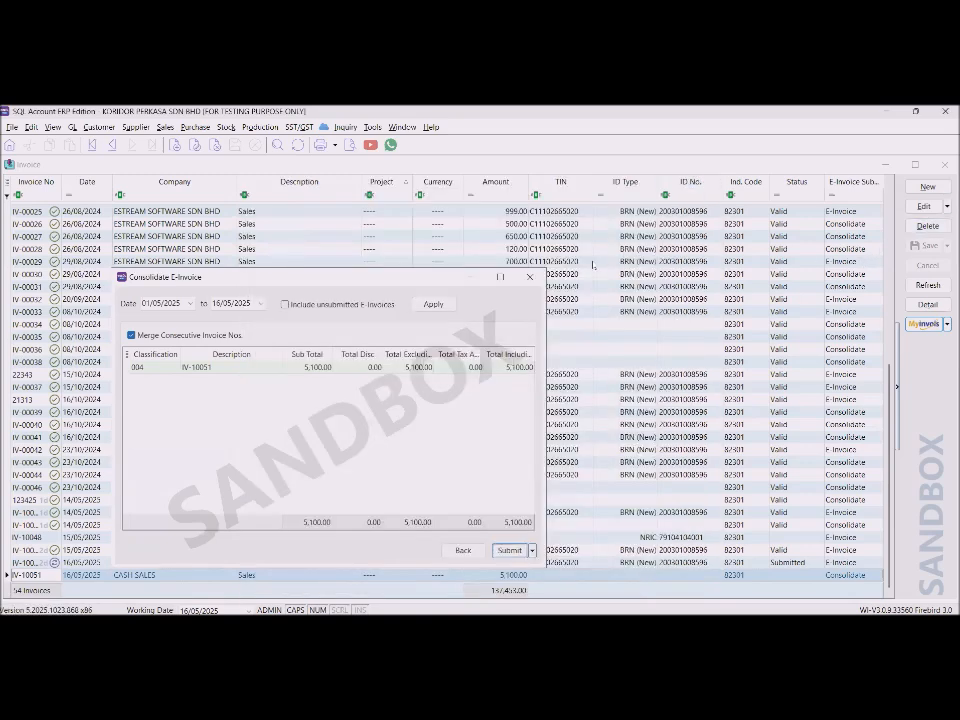
click(531, 277)
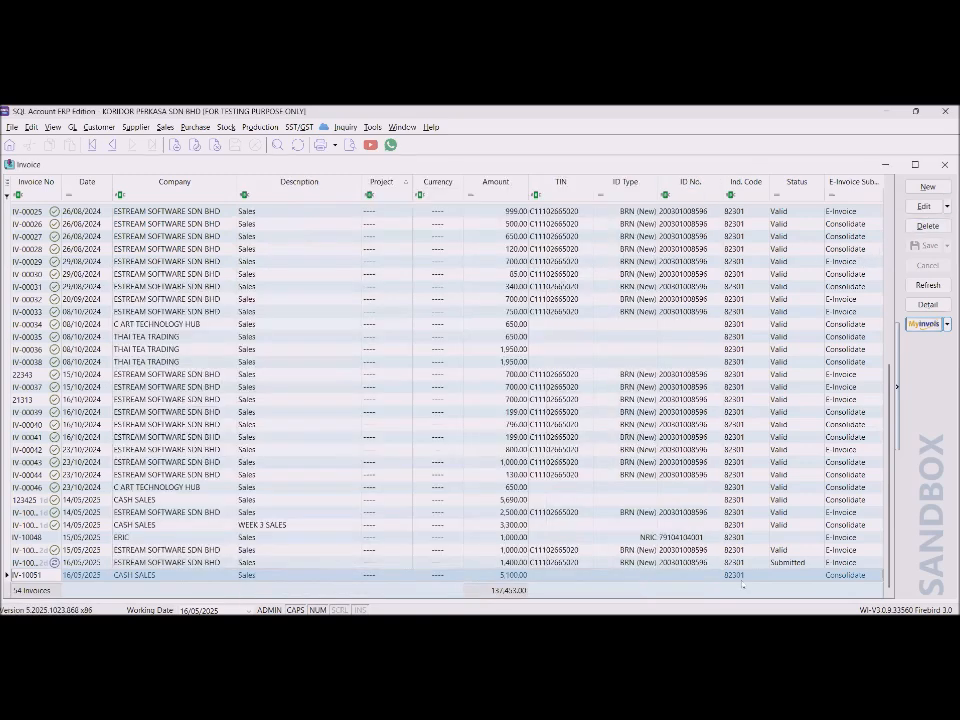
Refresh IV-10051's e-invoice status, cancel the rate-limit error, and close the status and invoice windows.
double_click(744, 576)
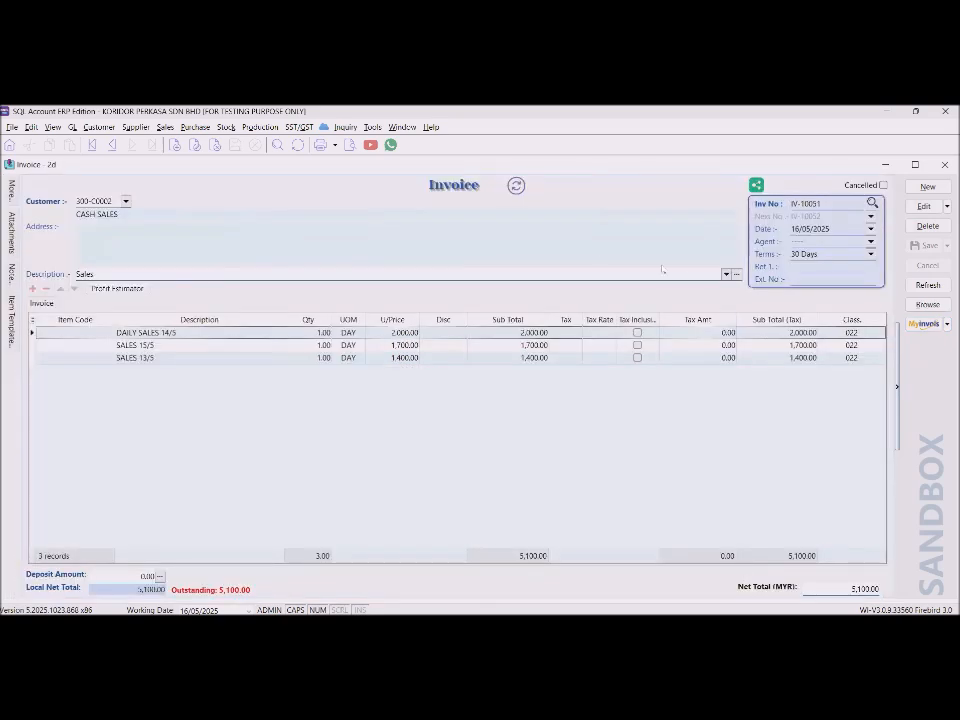
click(516, 186)
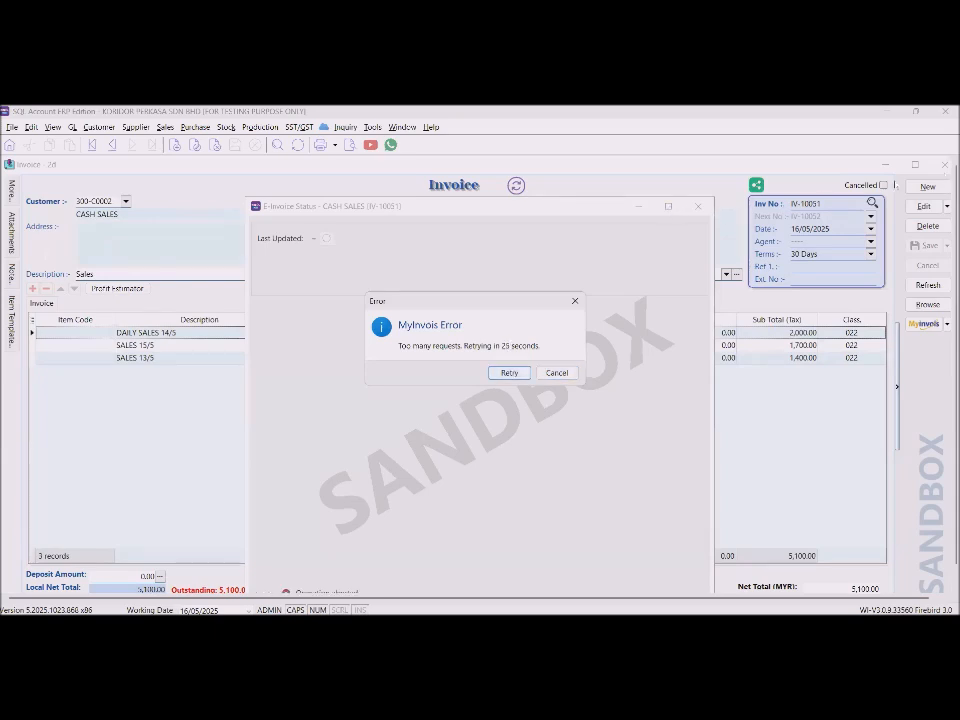
click(557, 372)
click(697, 206)
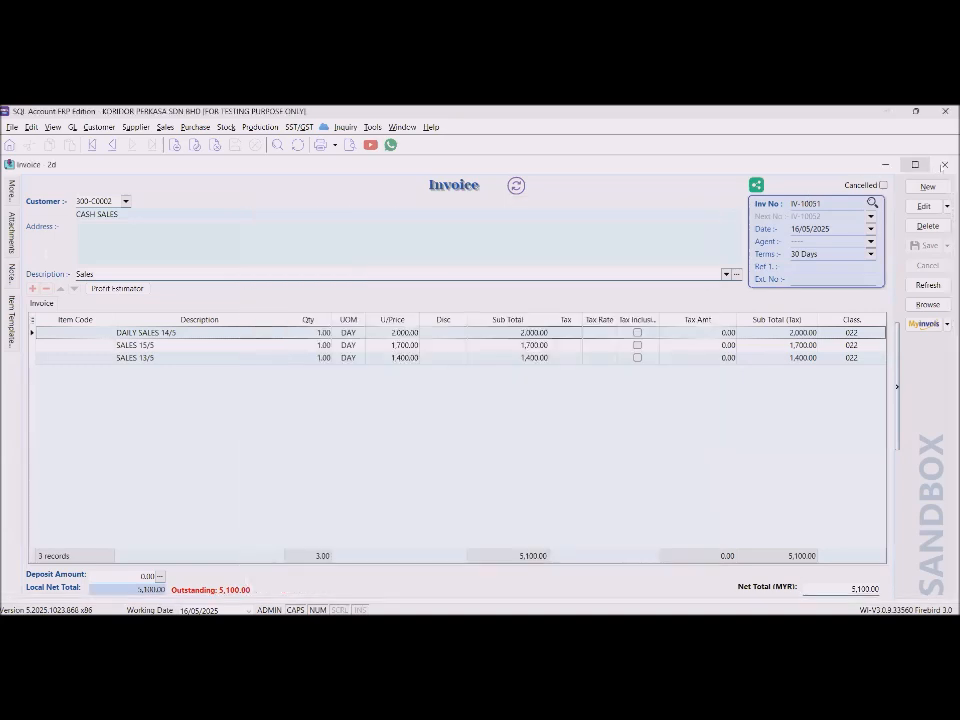
click(944, 164)
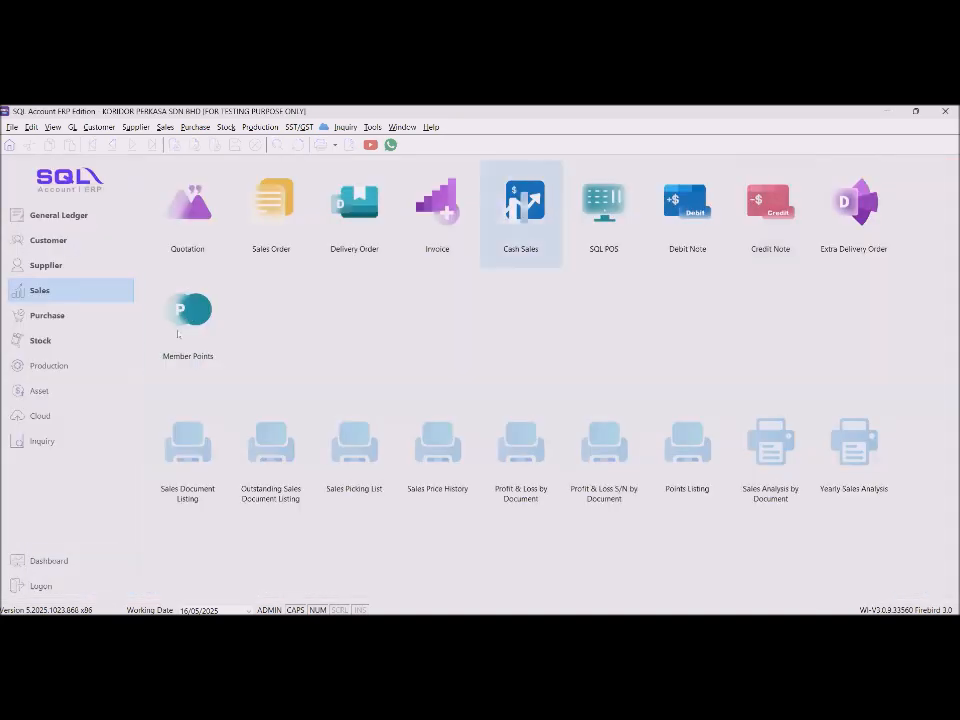
click(50, 240)
click(187, 226)
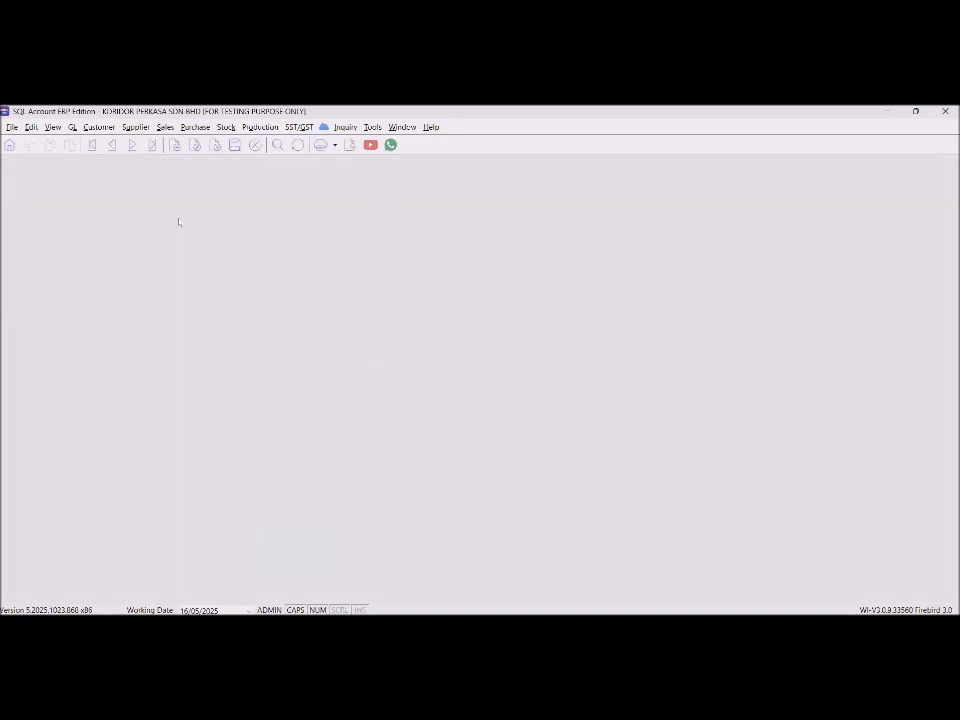
double_click(658, 321)
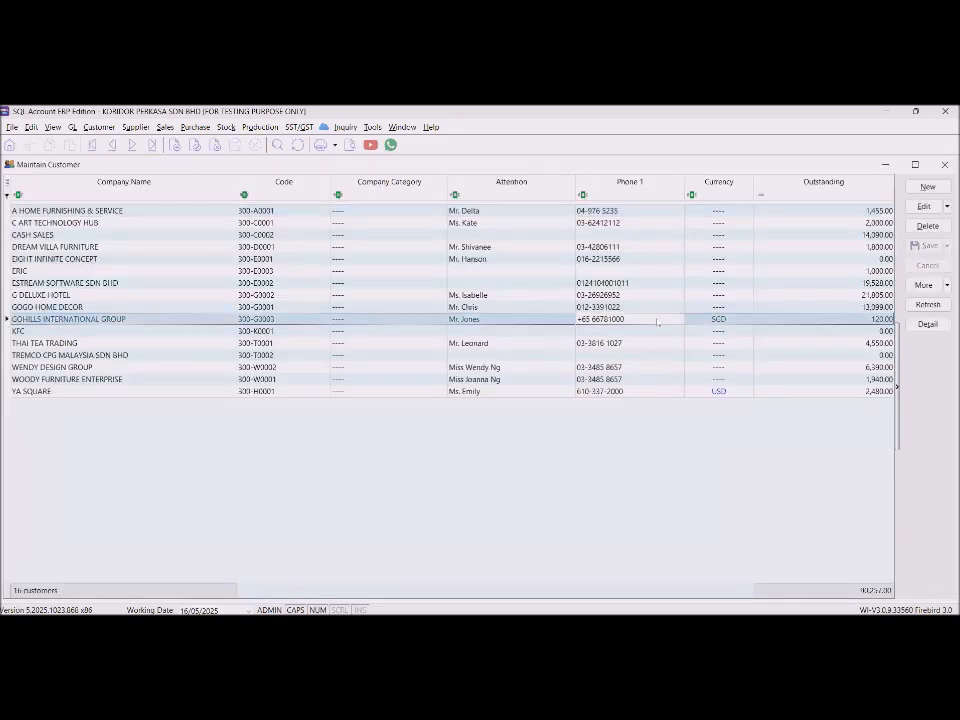
click(925, 207)
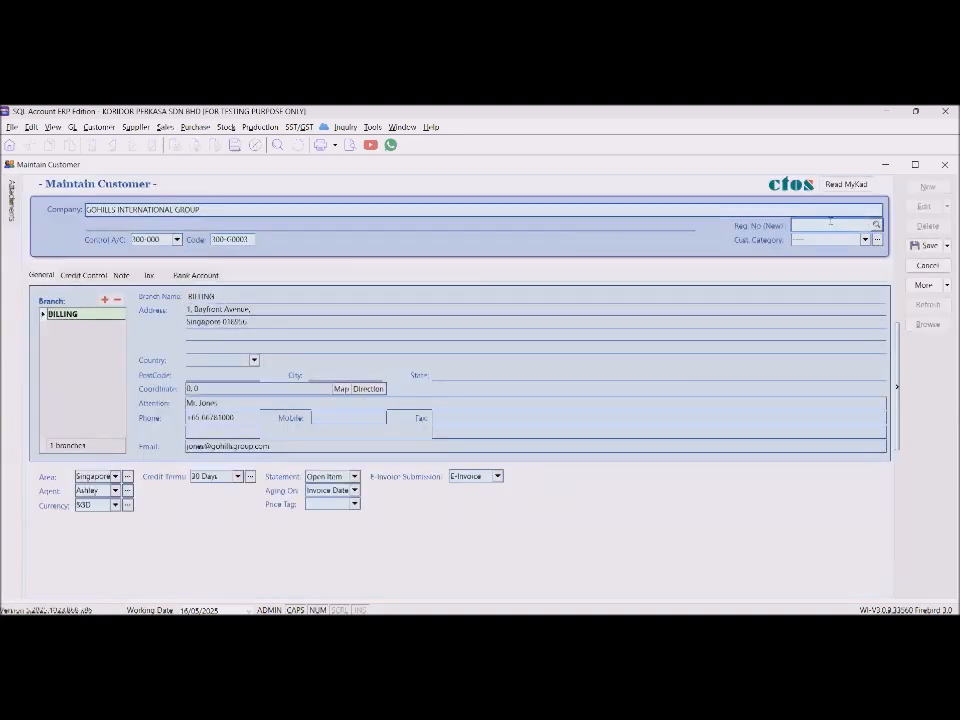
click(829, 222)
text(00000)
double_click(829, 222)
text(000000000000)
click(797, 239)
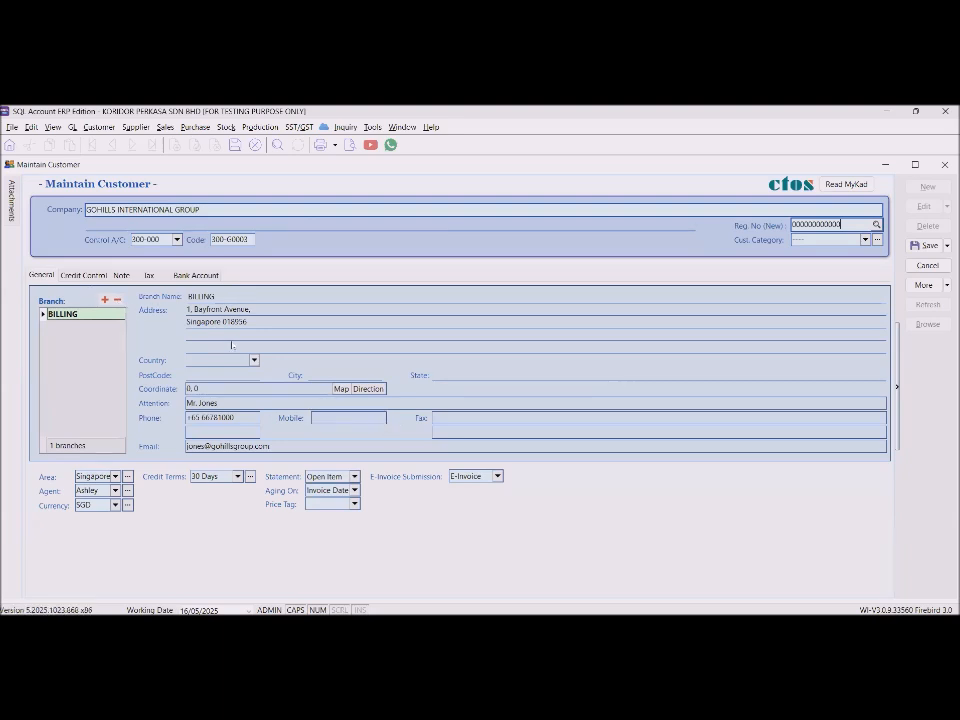
Set the customer's ID type to BRN (New) and the TIN to the Foreign Buyer number.
click(149, 275)
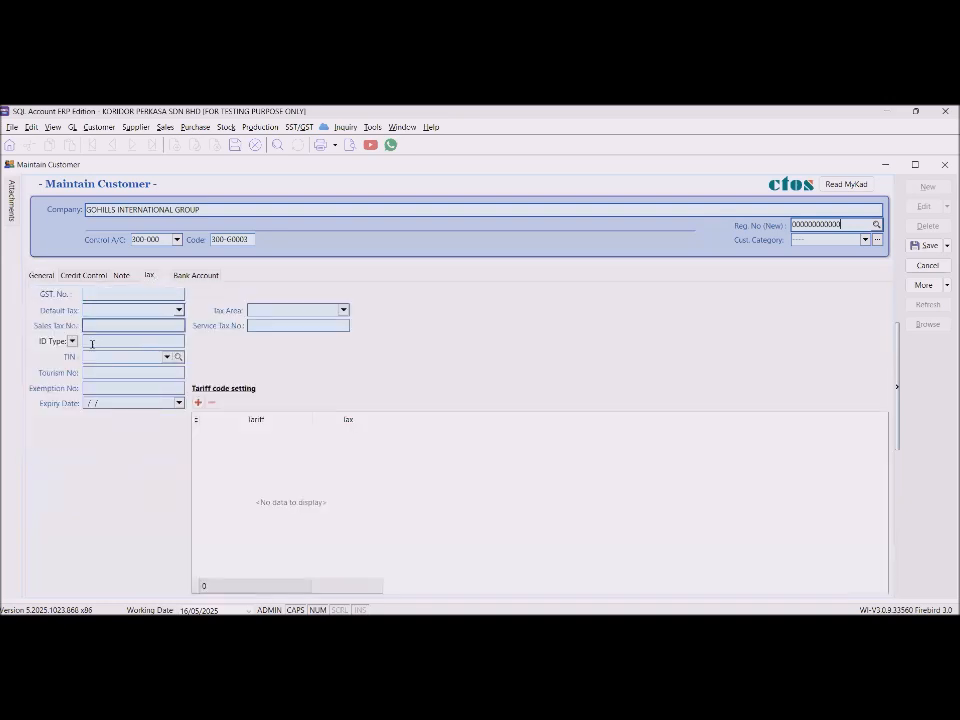
click(72, 341)
click(58, 377)
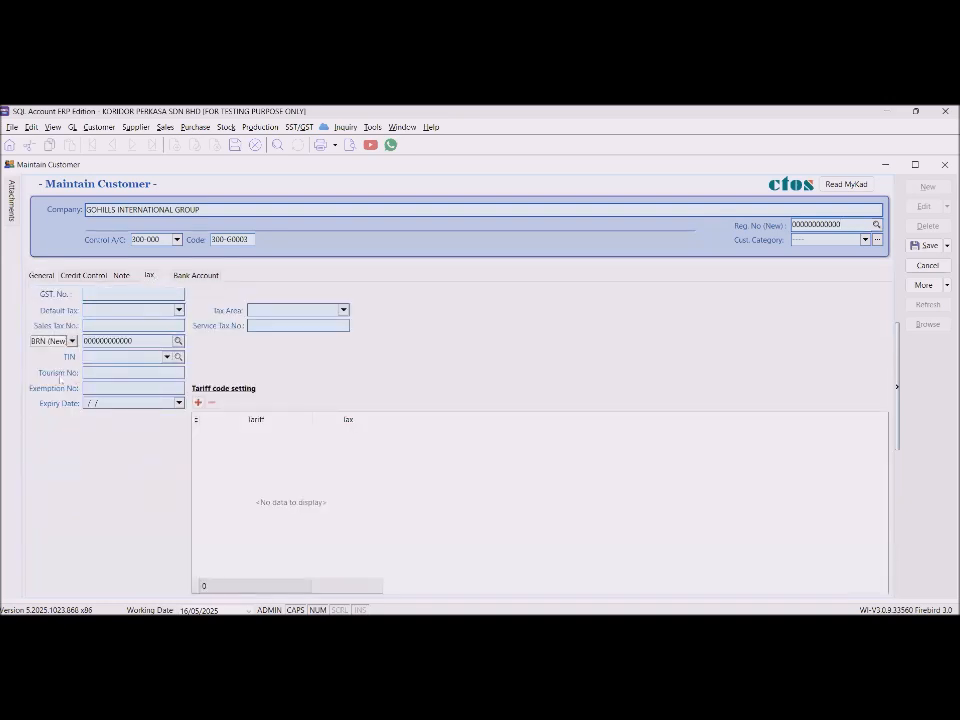
double_click(145, 341)
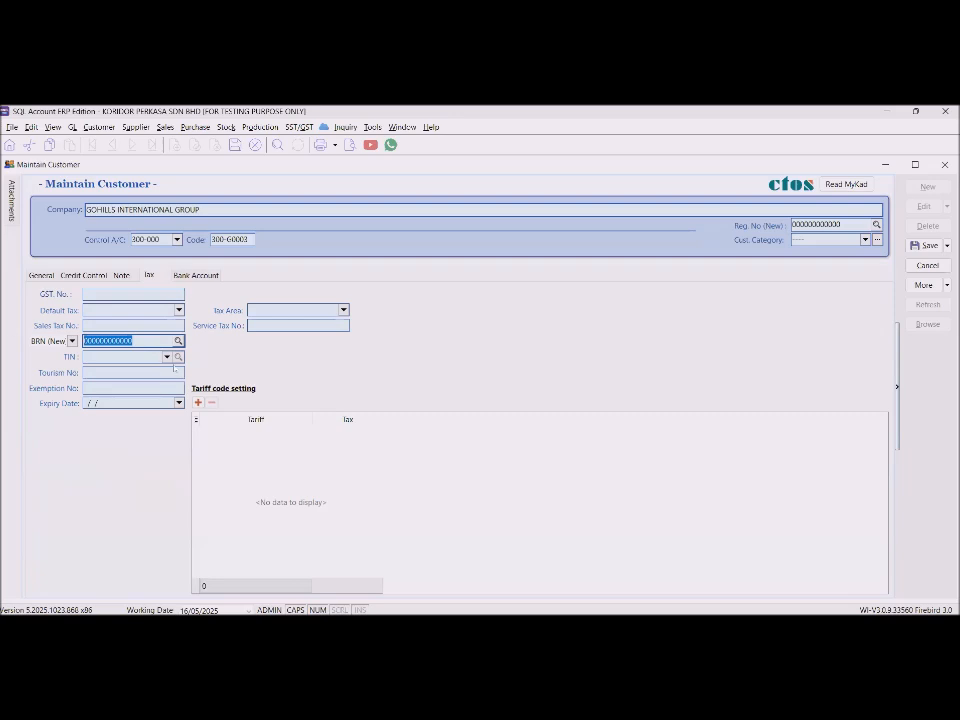
click(167, 357)
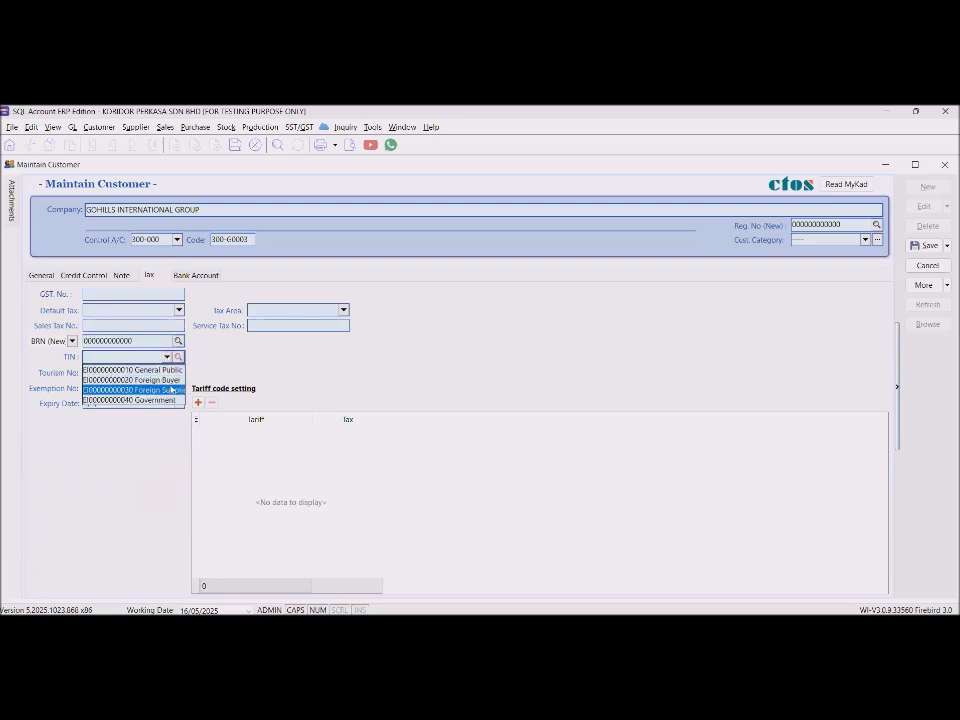
click(177, 381)
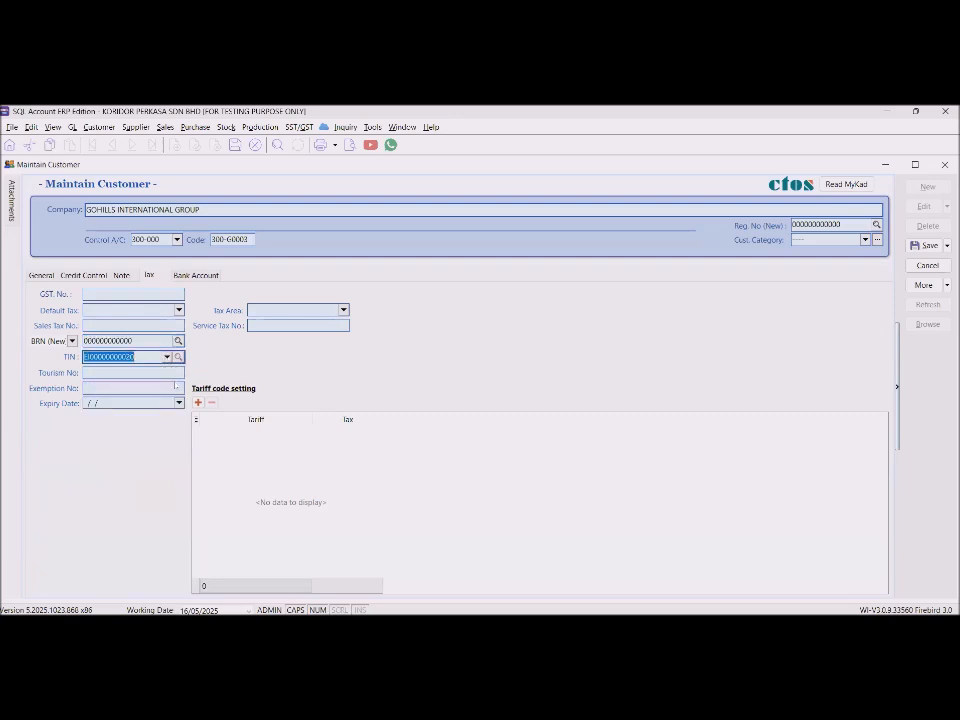
Strip the country prefix and space from the phone, save, and view the tax details.
click(45, 275)
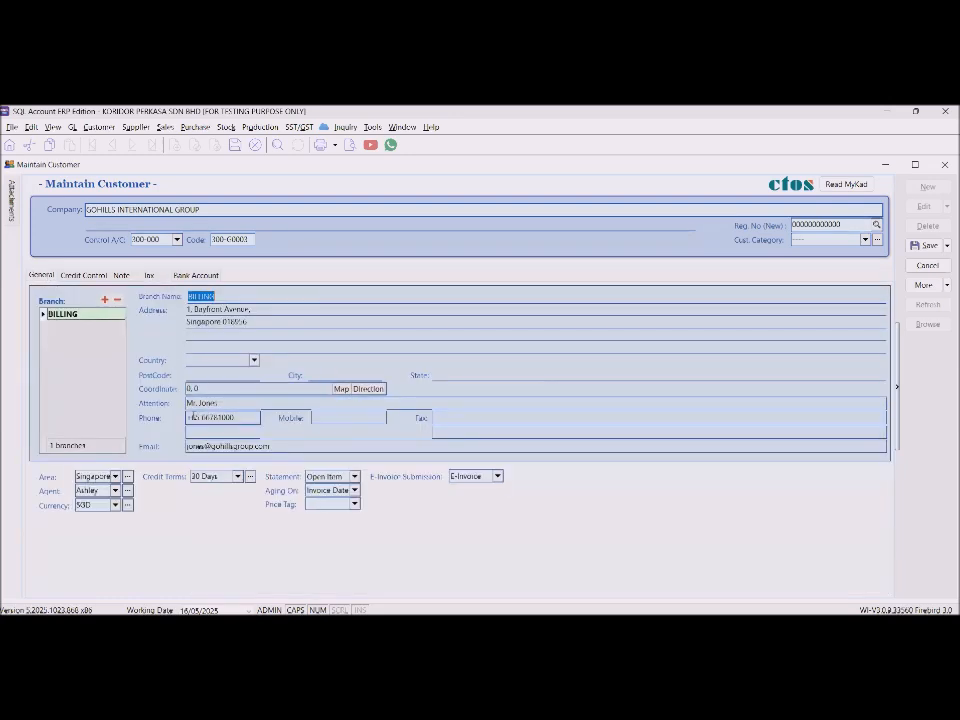
drag(197, 418, 155, 413)
key(BackSpace)
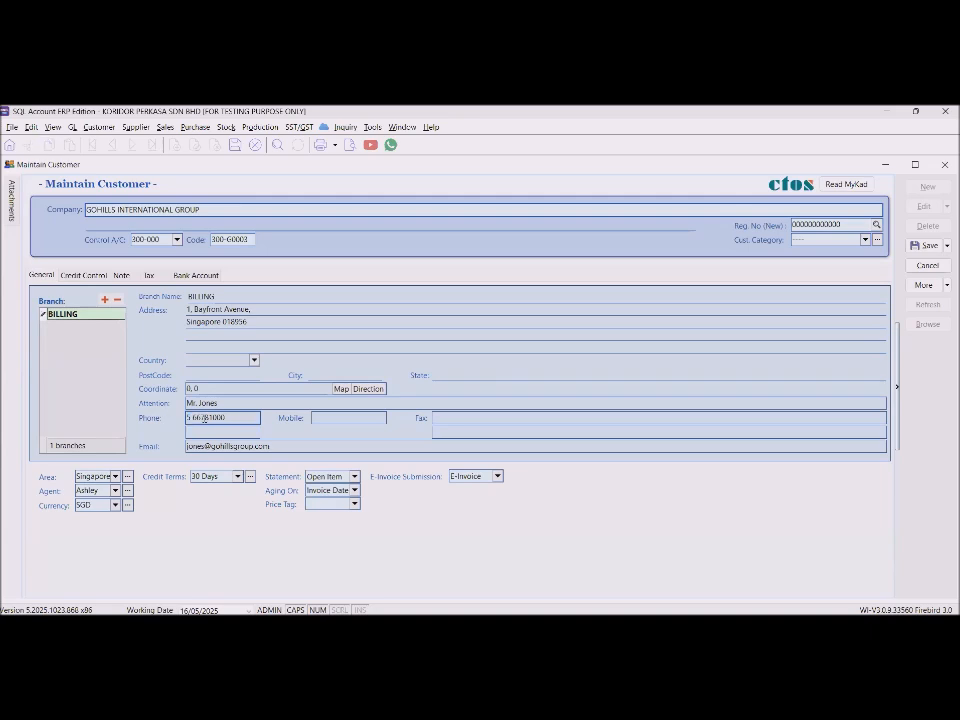
click(194, 417)
key(BackSpace)
click(924, 245)
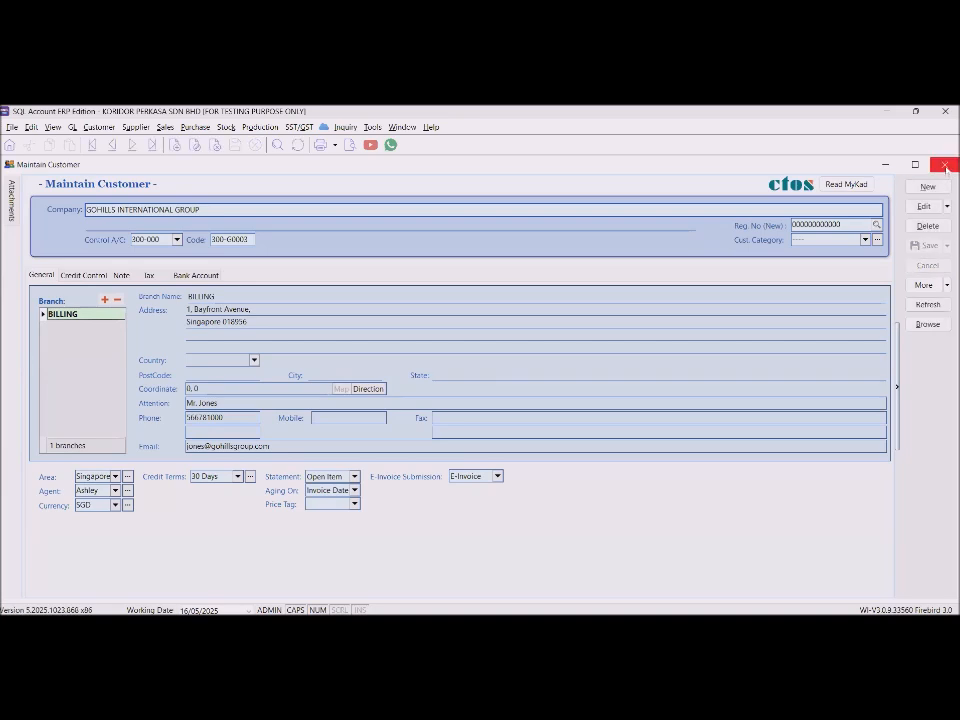
click(148, 275)
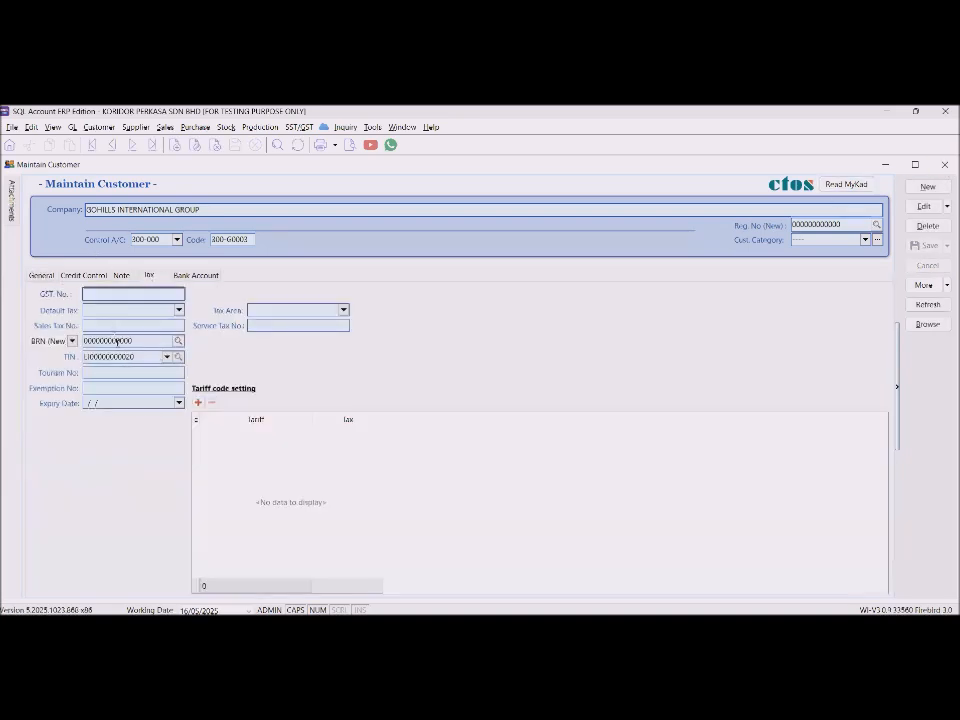
double_click(114, 340)
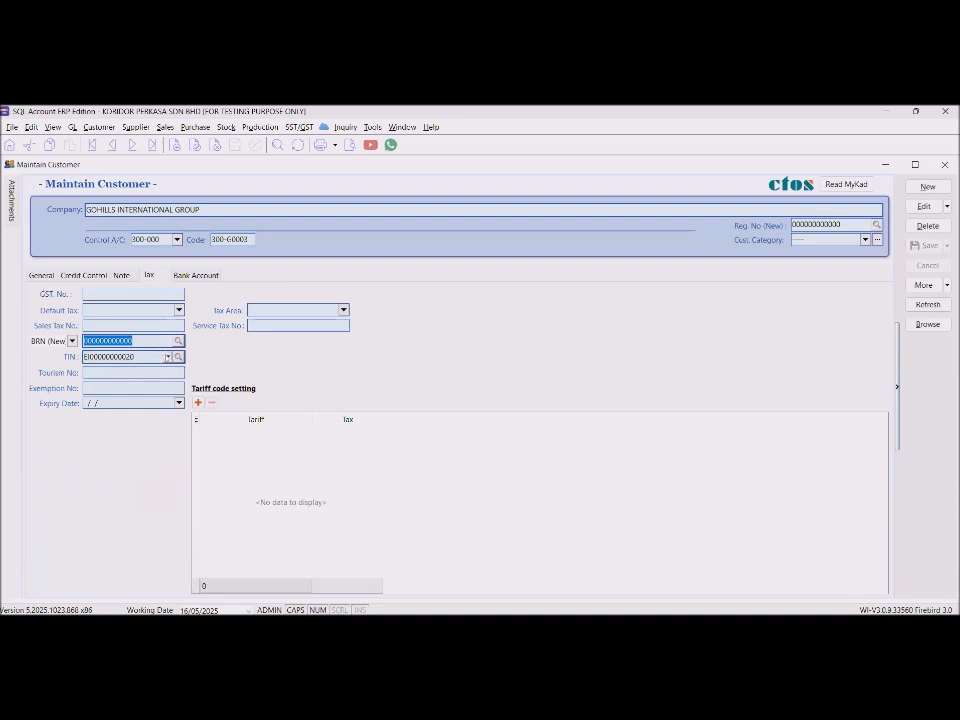
click(166, 357)
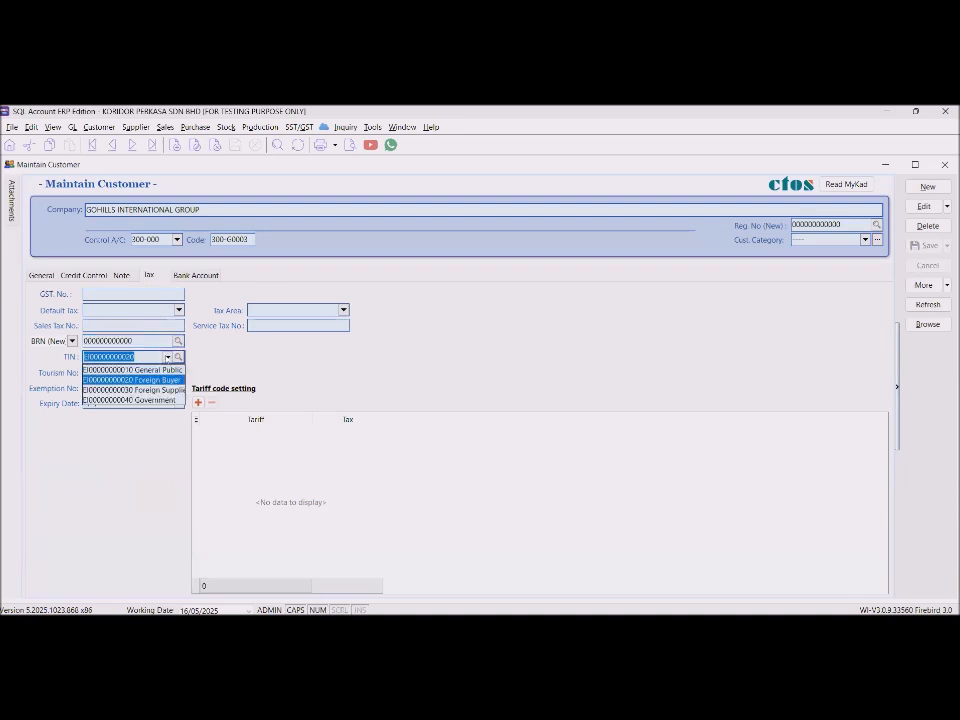
click(441, 383)
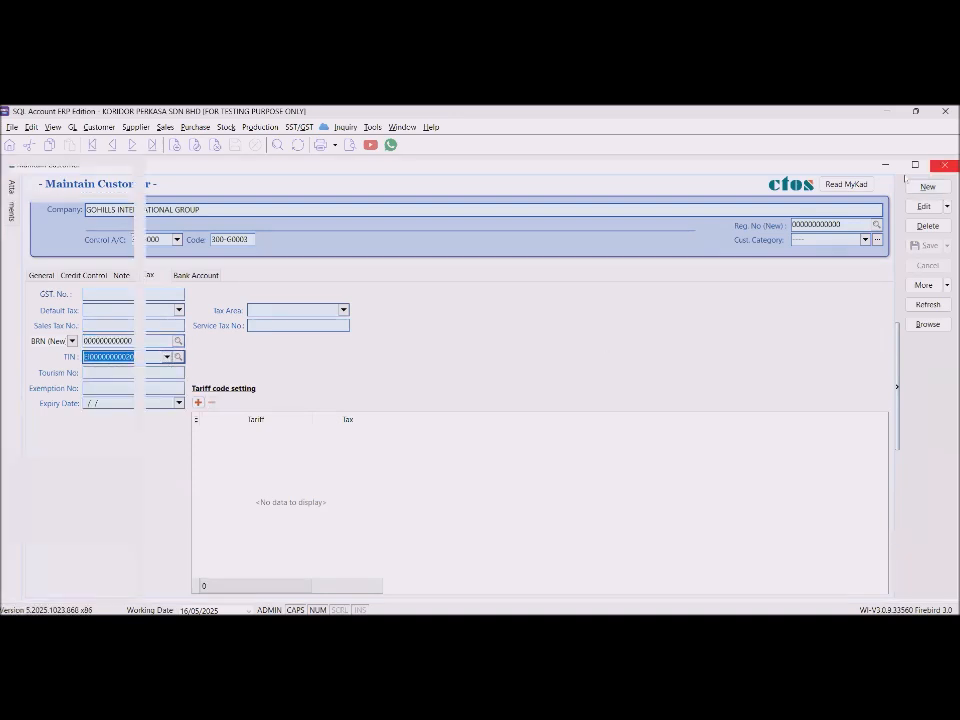
click(946, 165)
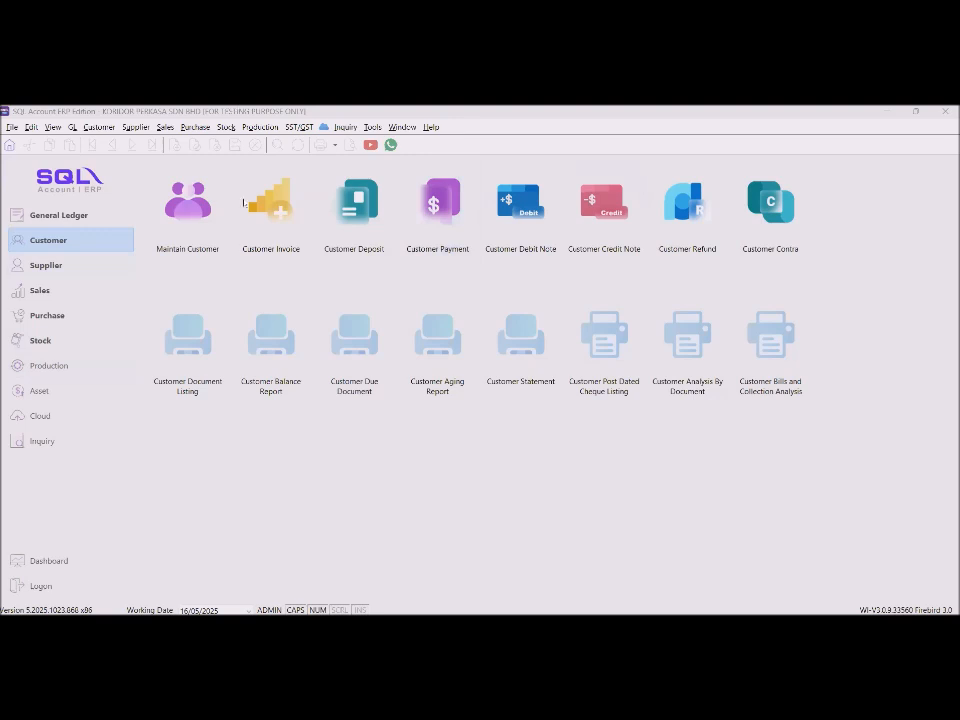
Go to the Supplier module and maximize the Maintain Supplier list of 9 suppliers.
click(40, 291)
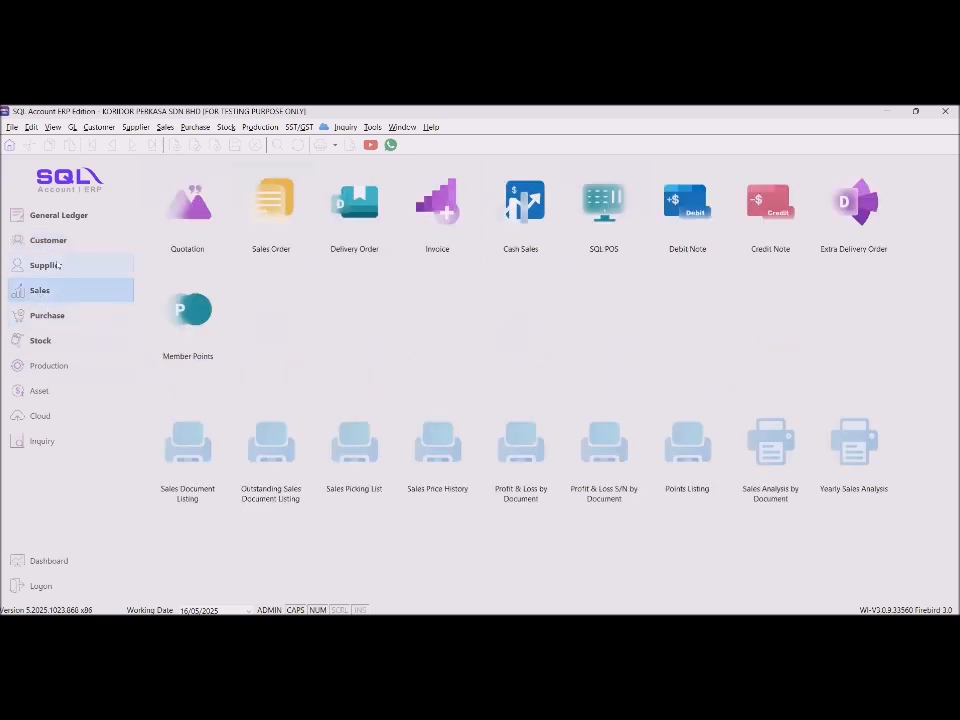
click(45, 265)
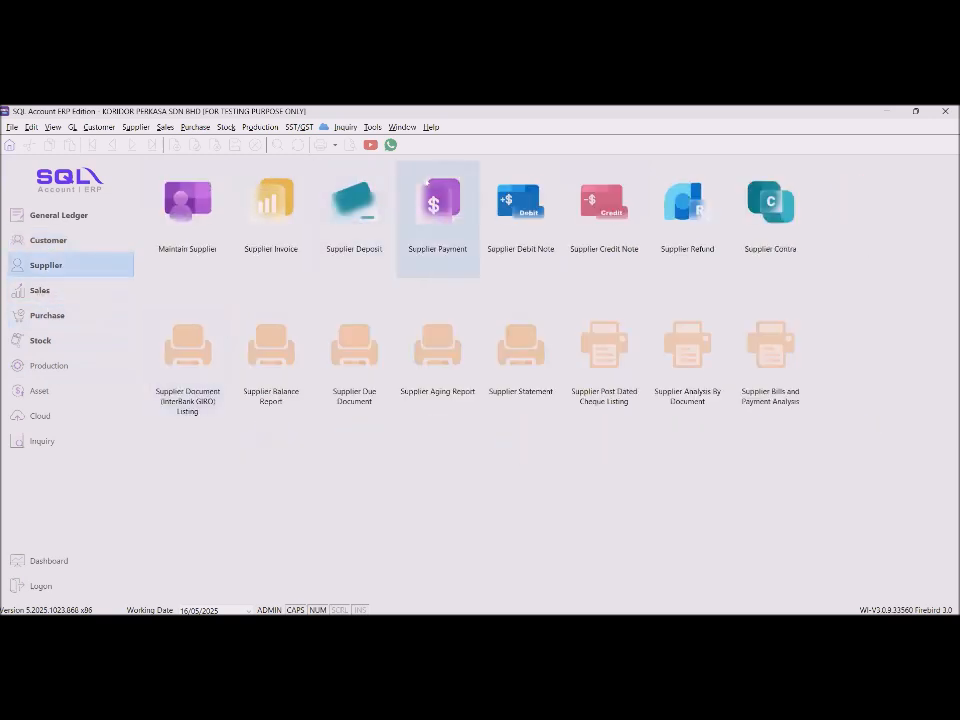
click(427, 184)
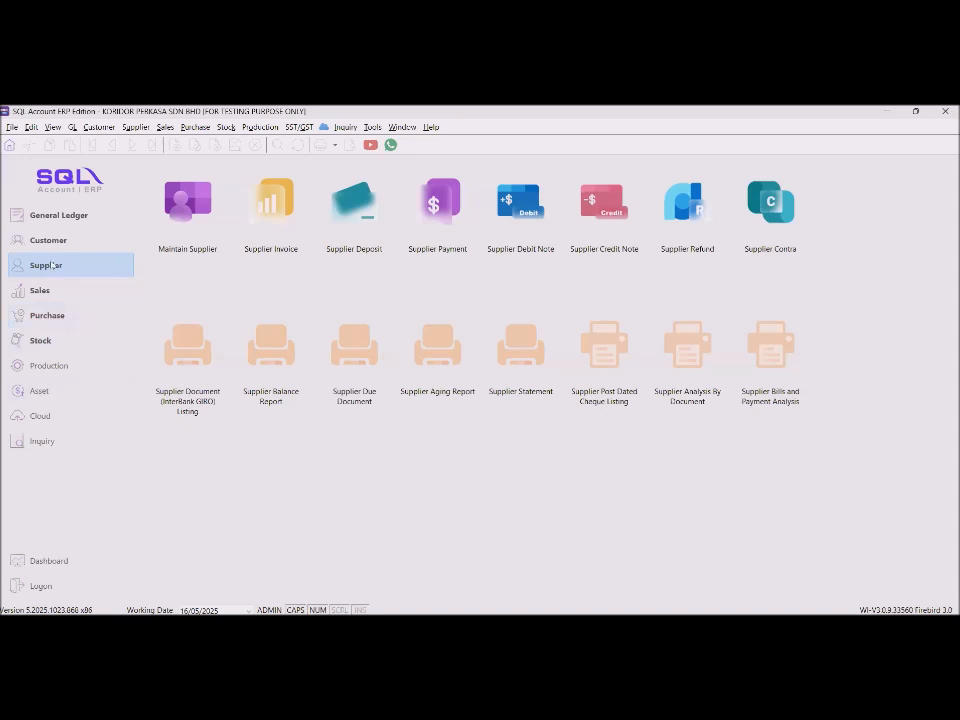
click(176, 205)
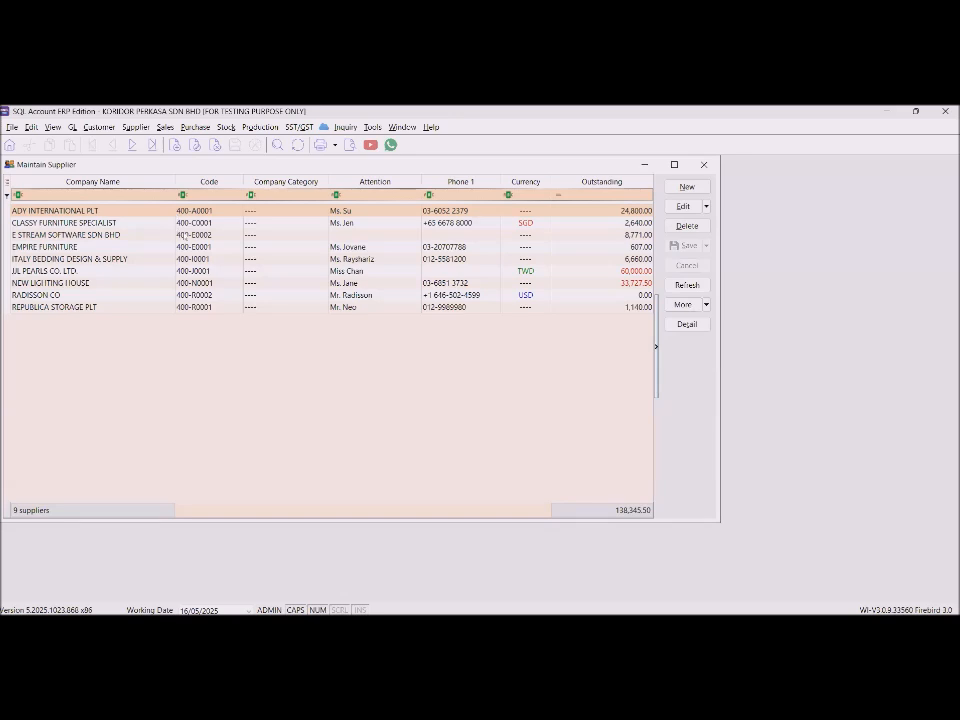
click(674, 164)
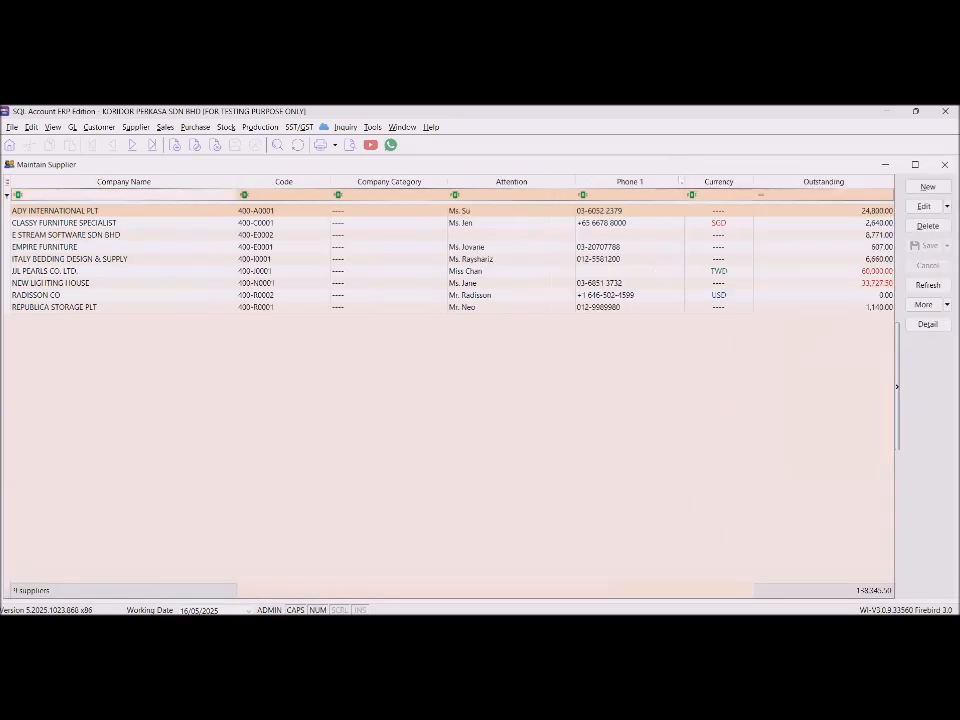
click(45, 271)
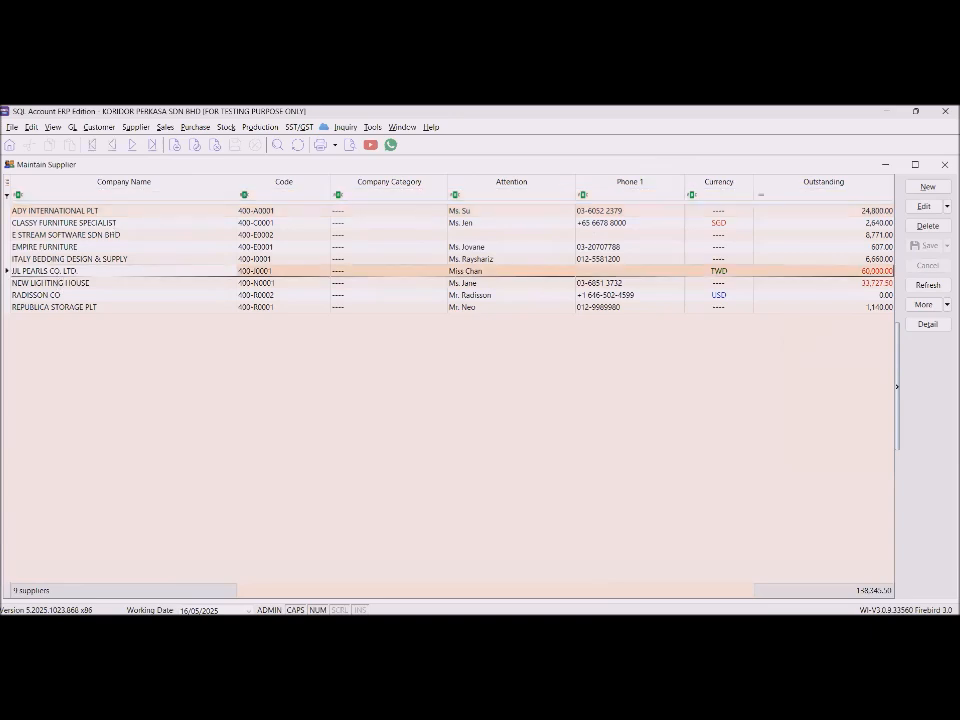
click(112, 224)
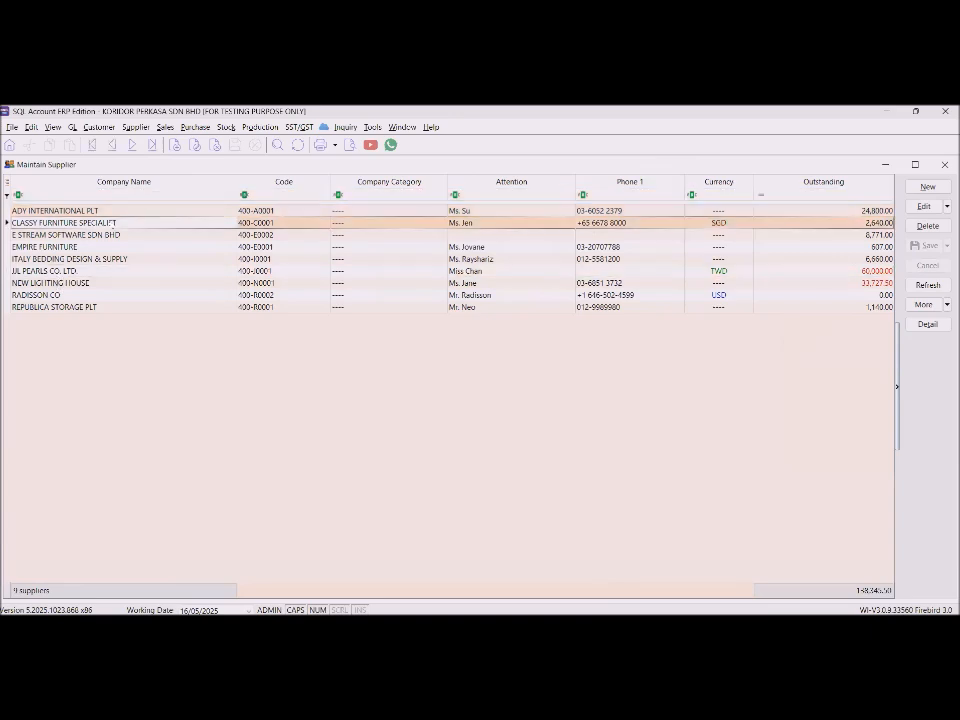
double_click(112, 223)
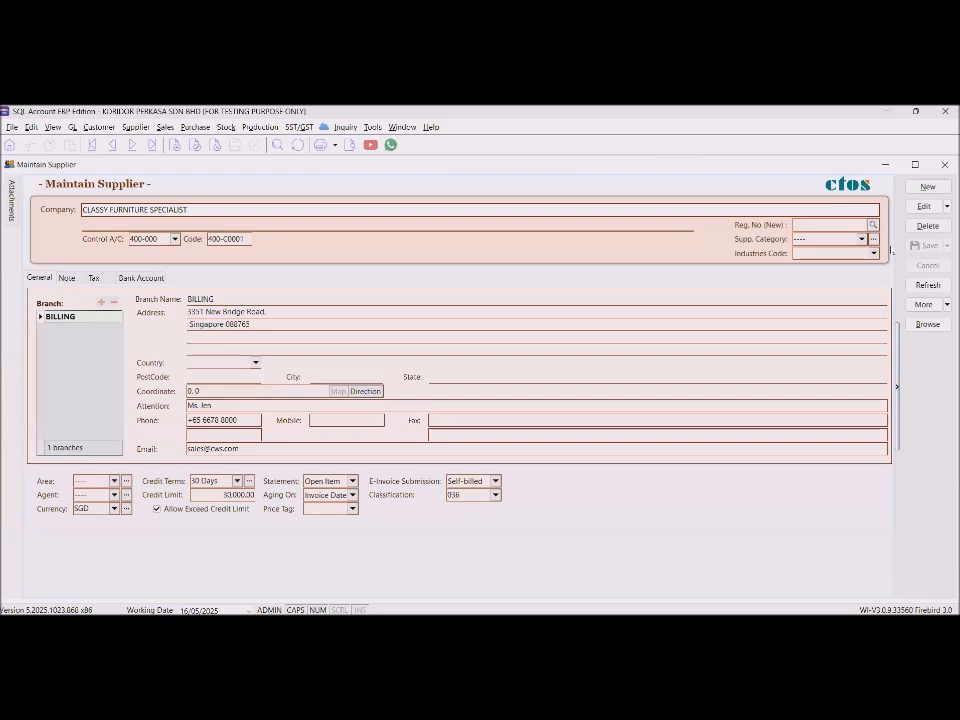
click(923, 207)
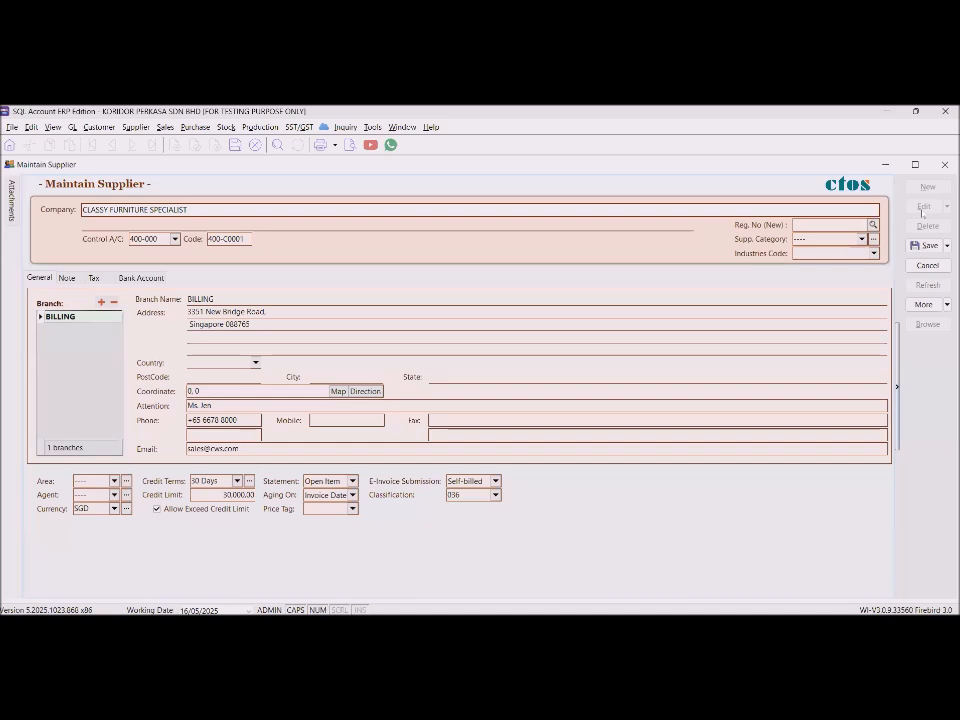
click(820, 224)
text(000000000000)
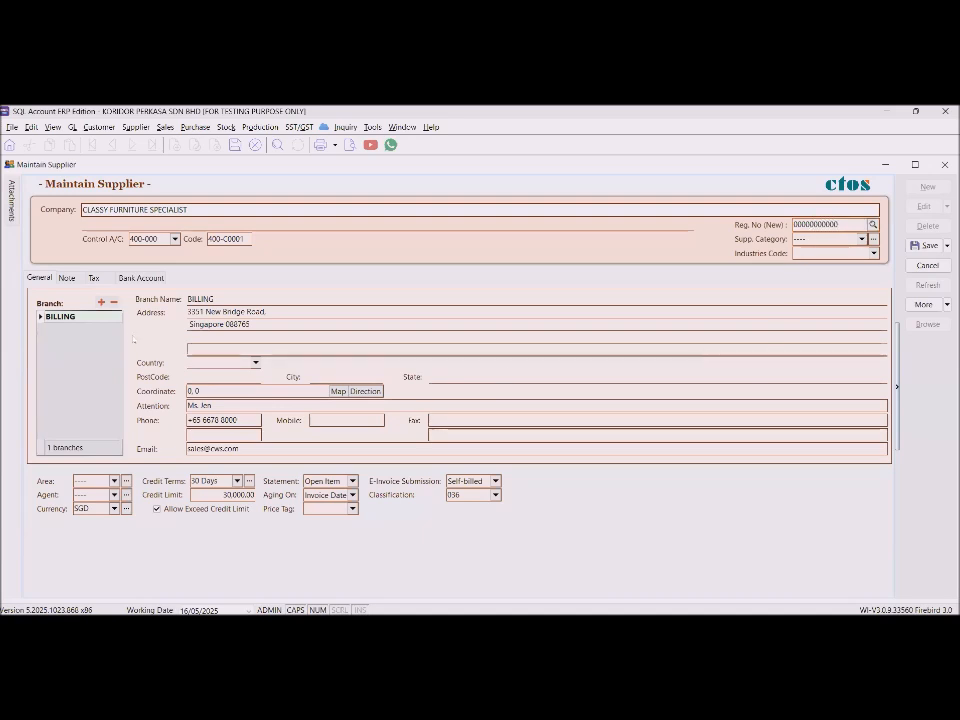
Set the billing country to Singapore and remove the '+' and space from the phone.
click(256, 366)
text(SING)
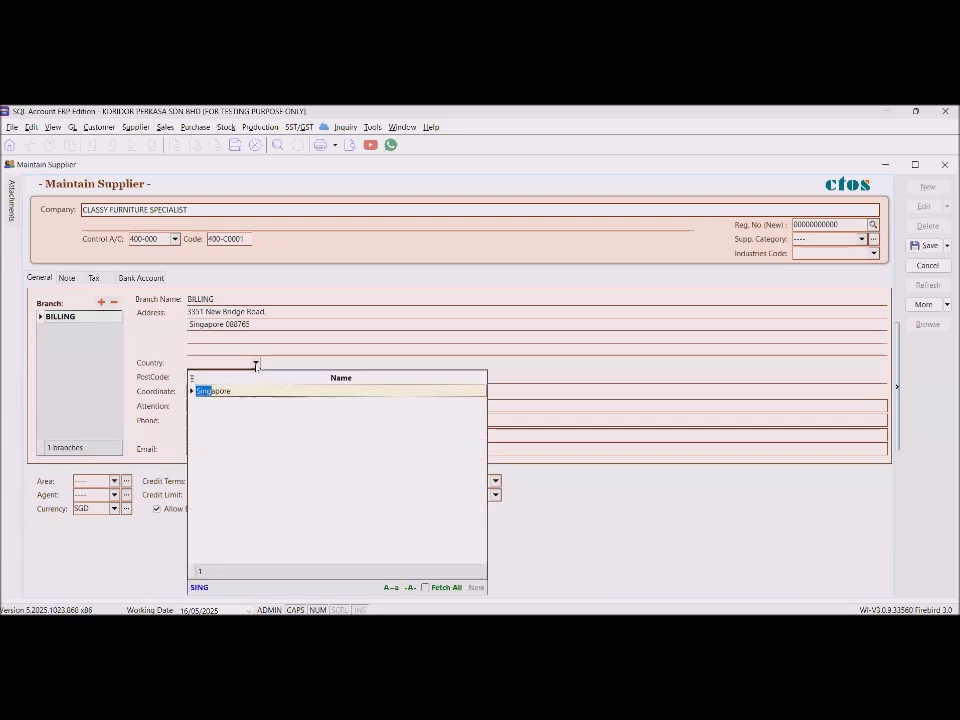
key(Return)
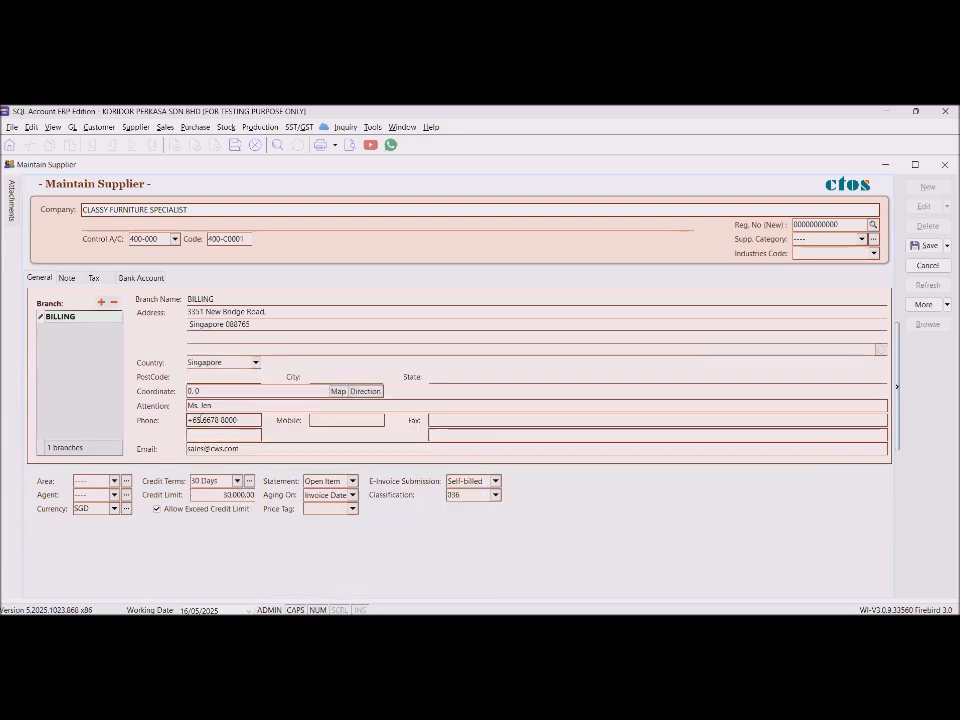
drag(193, 420, 162, 420)
key(BackSpace)
click(199, 420)
key(BackSpace)
click(94, 278)
click(70, 343)
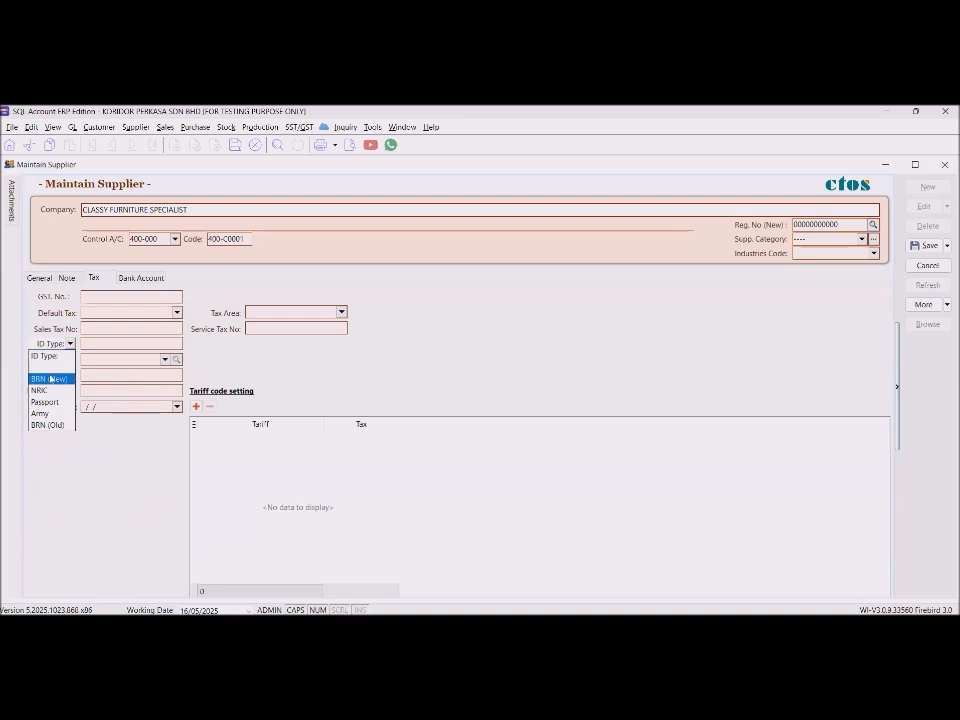
click(50, 379)
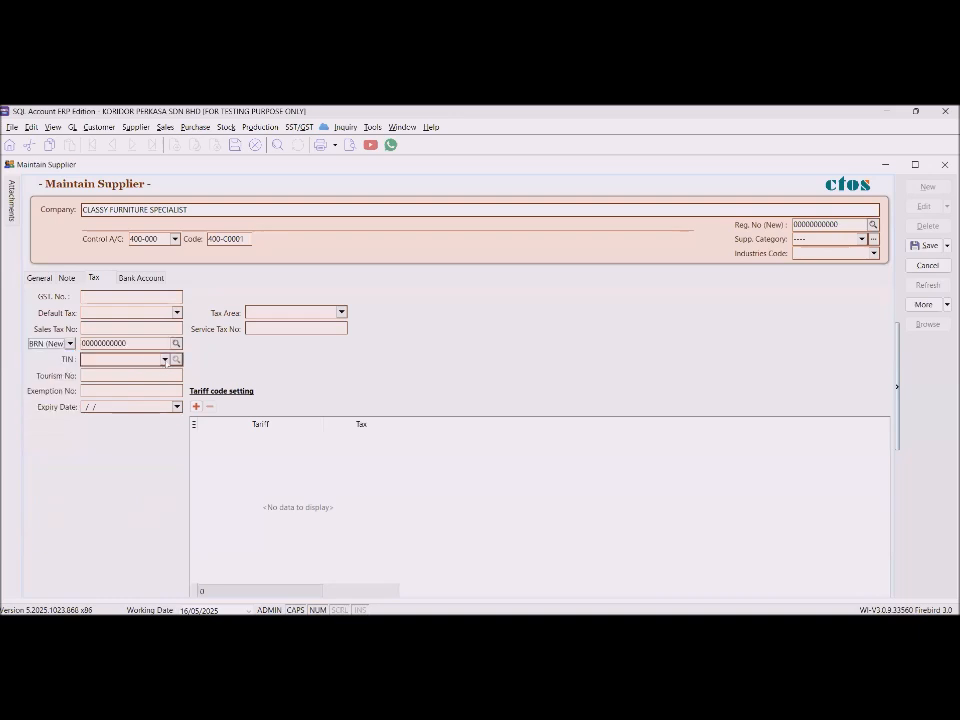
click(165, 359)
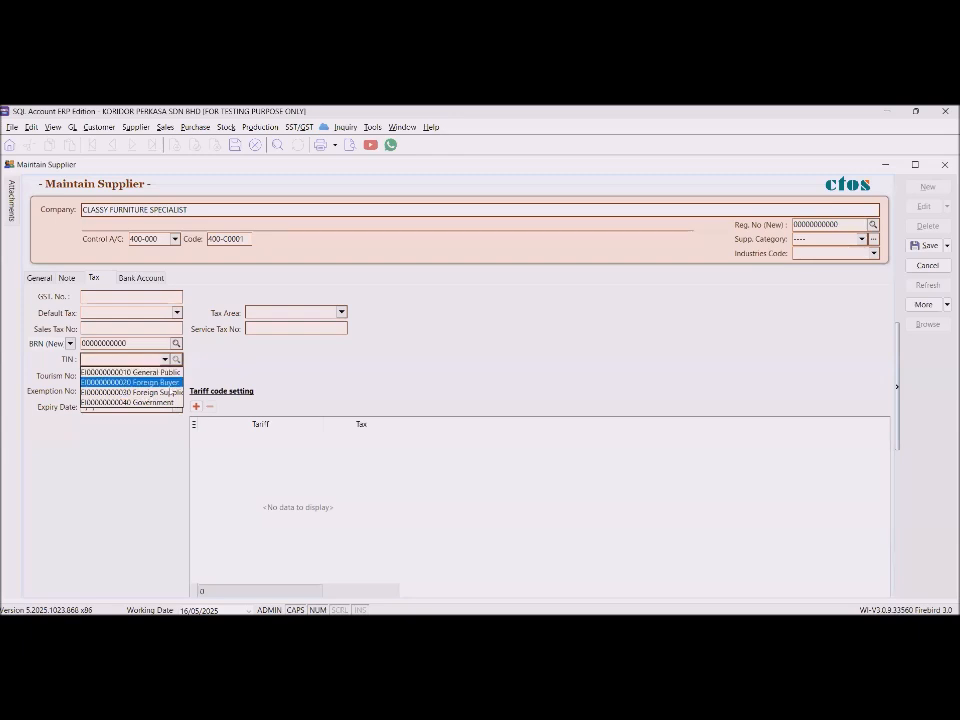
click(171, 393)
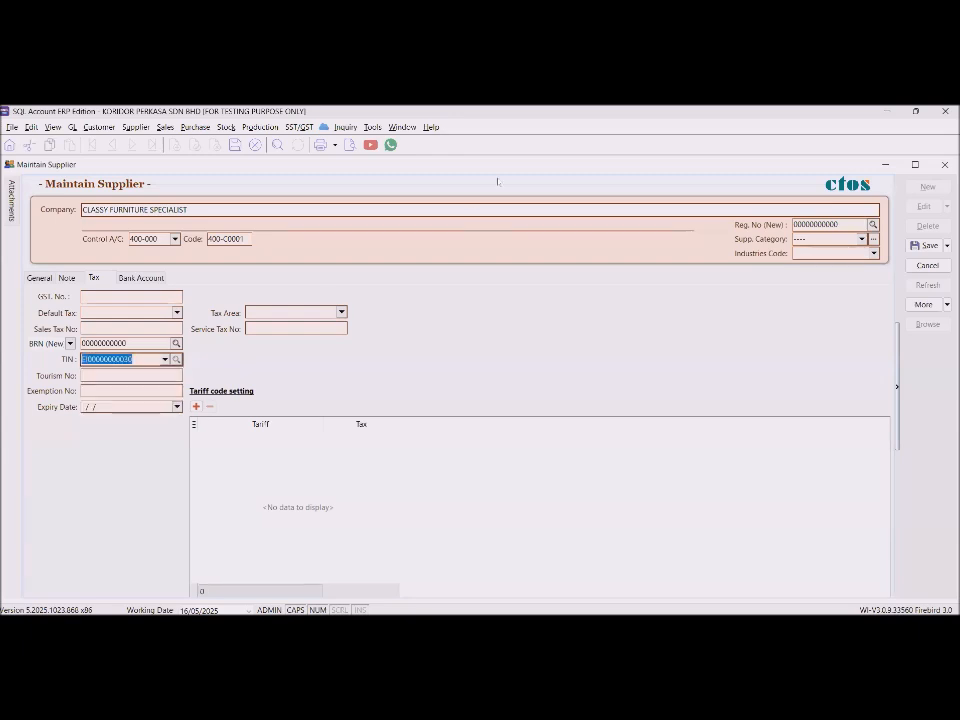
Reconfirm the Foreign Supplier TIN, save the supplier and close the record.
key(alt+Tab)
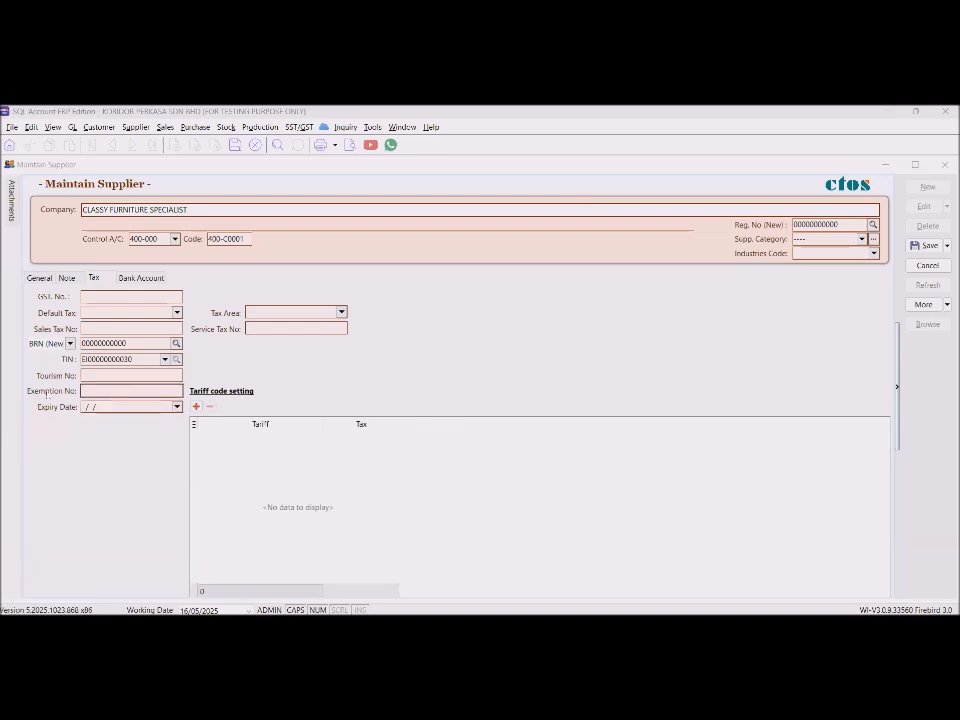
click(145, 359)
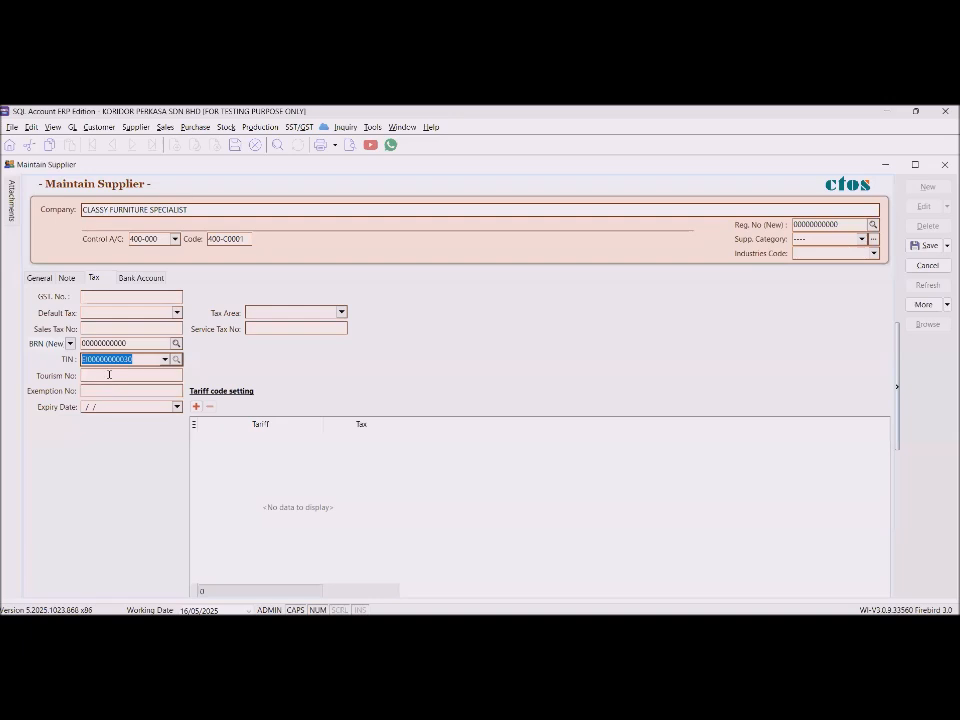
click(164, 360)
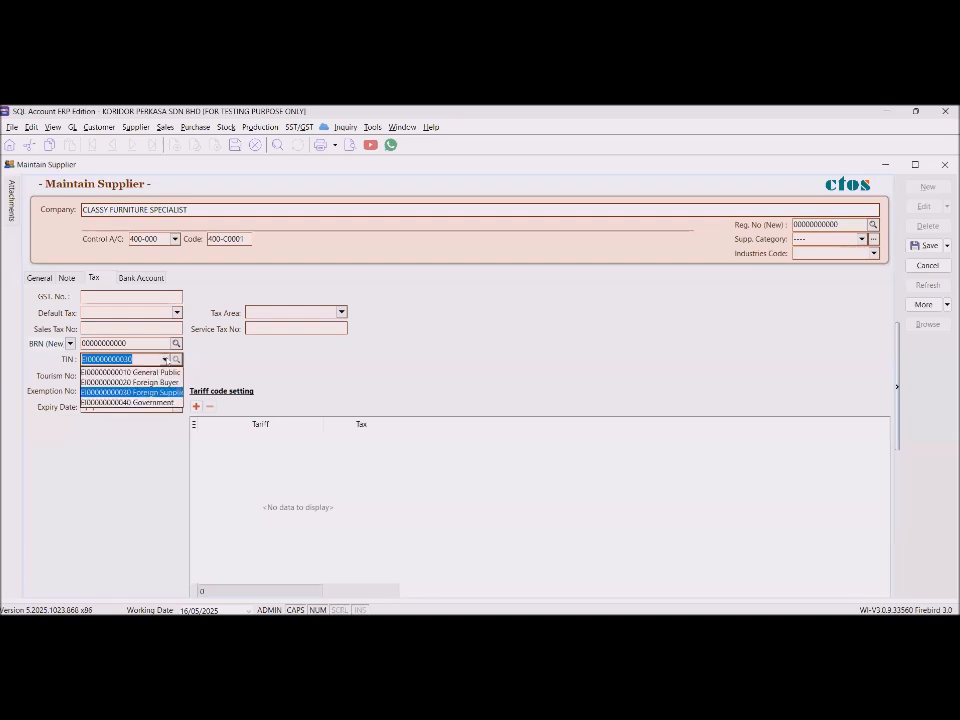
click(160, 392)
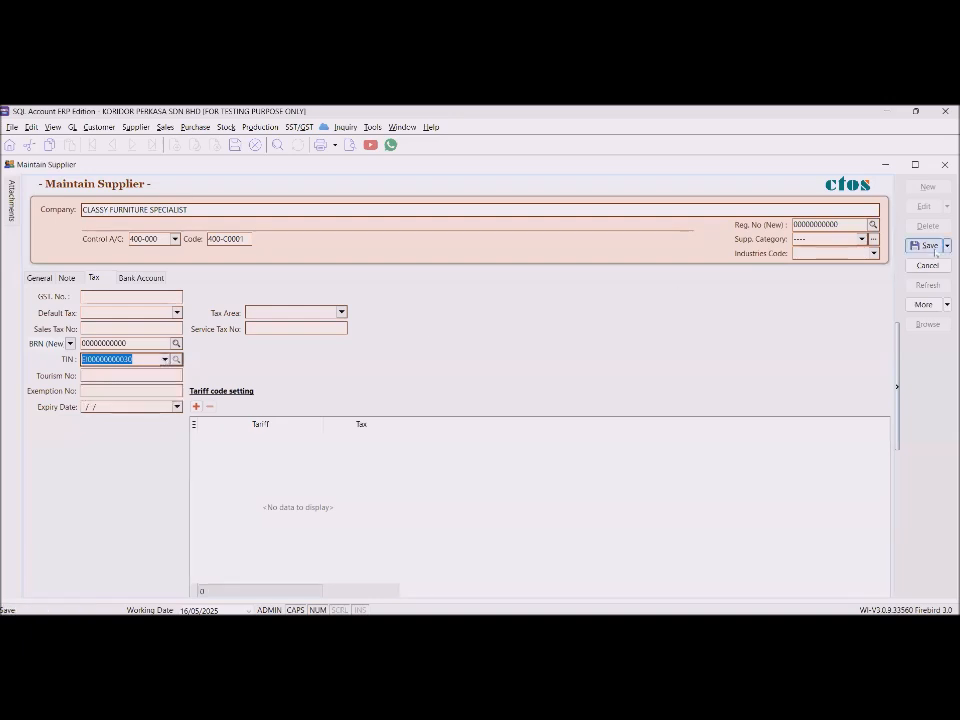
click(929, 246)
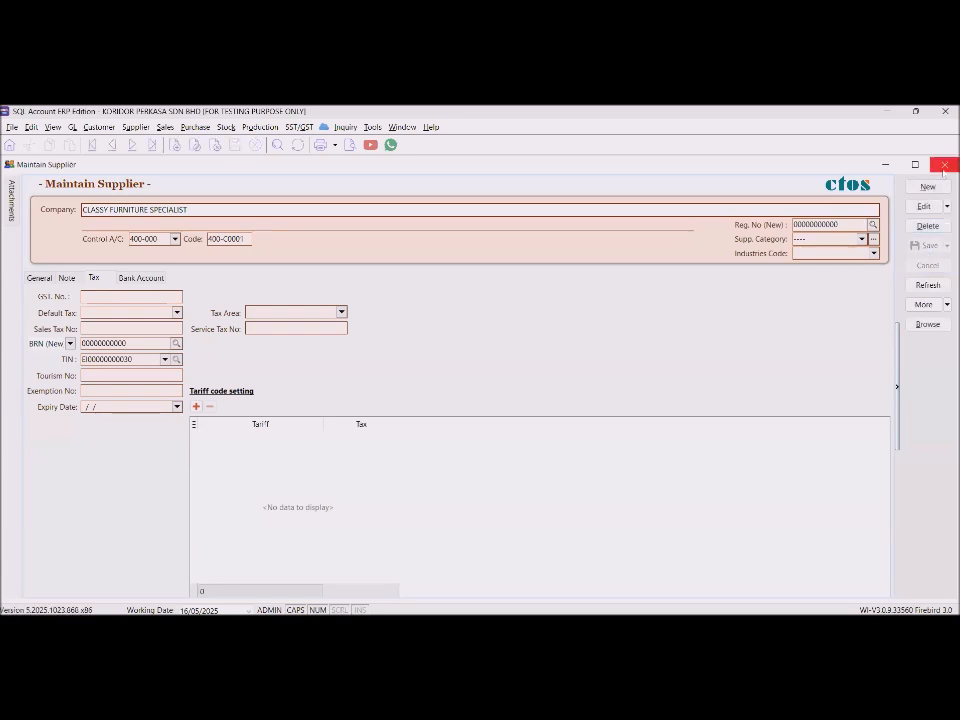
click(944, 164)
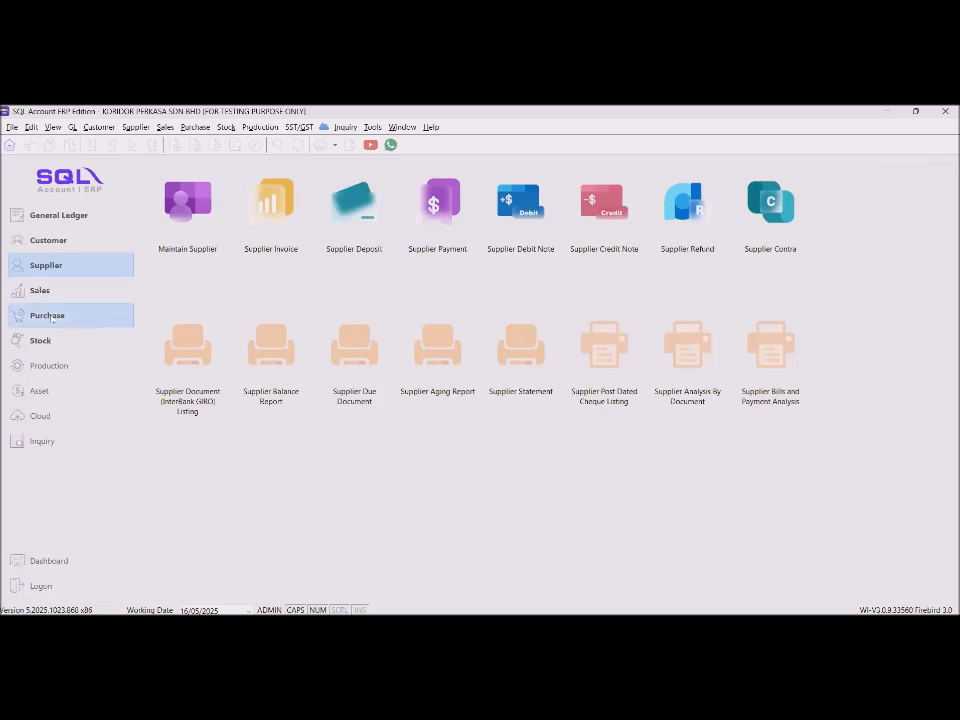
Start a new purchase invoice for supplier CLASSY FURNITURE SPECIALIST.
click(60, 315)
click(443, 218)
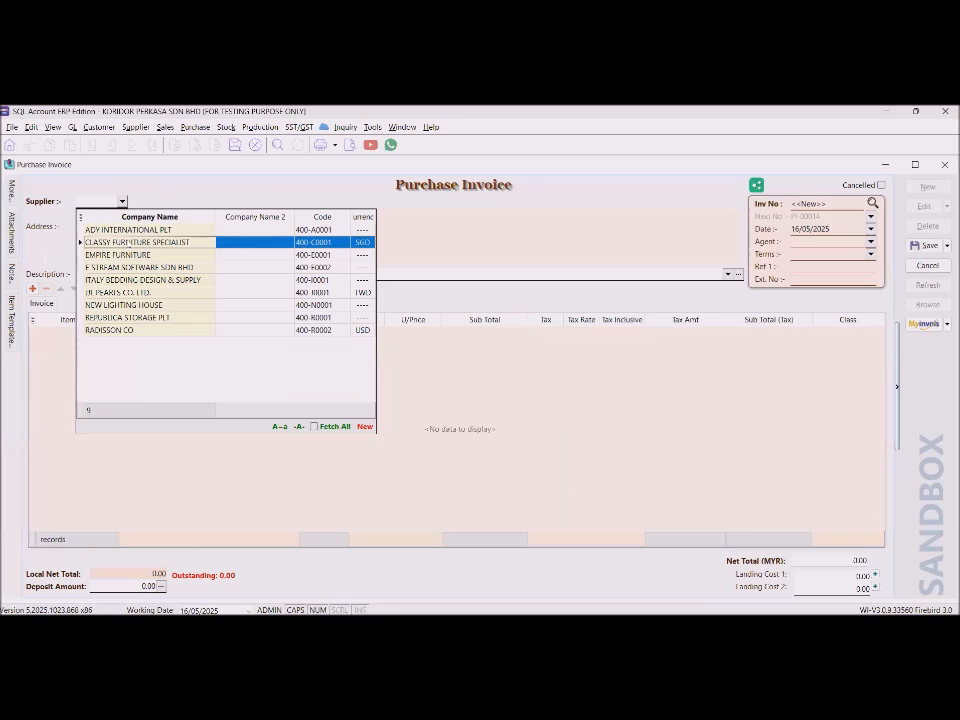
click(128, 244)
drag(199, 201, 96, 193)
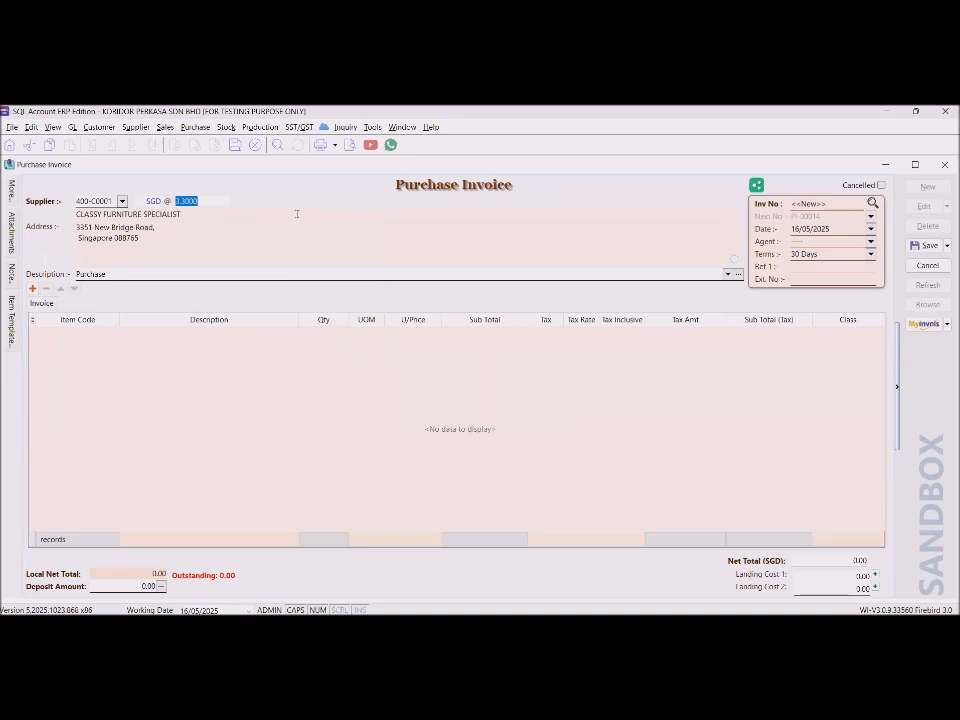
Enter invoice number 1414111, check the 3.3000 SGD rate, and add a blank item line.
click(832, 204)
text(1414111)
key(Tab)
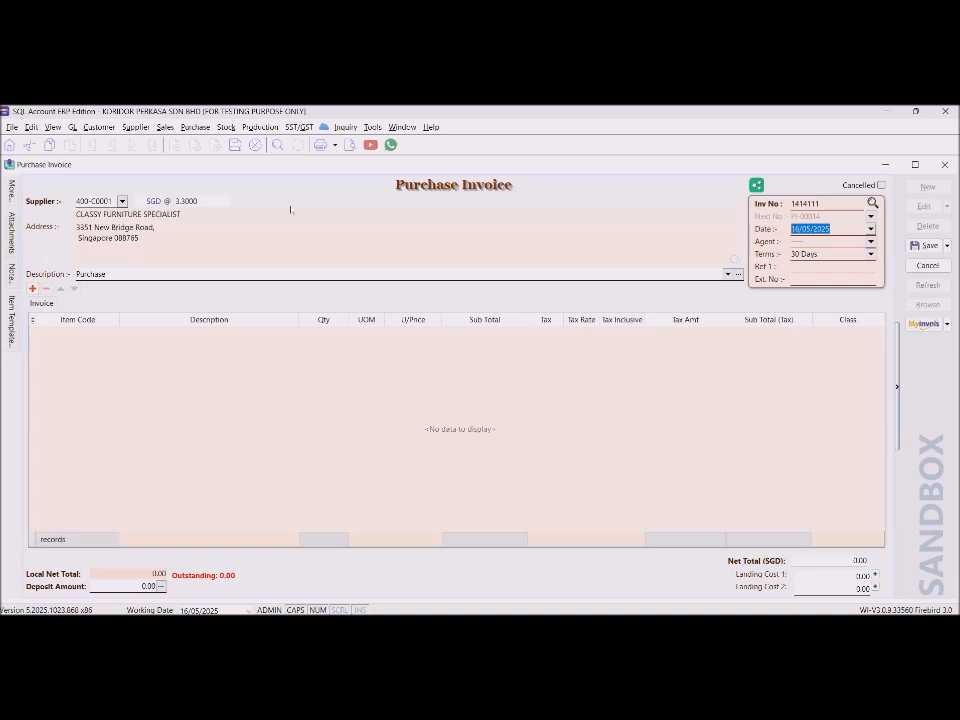
drag(201, 203, 157, 201)
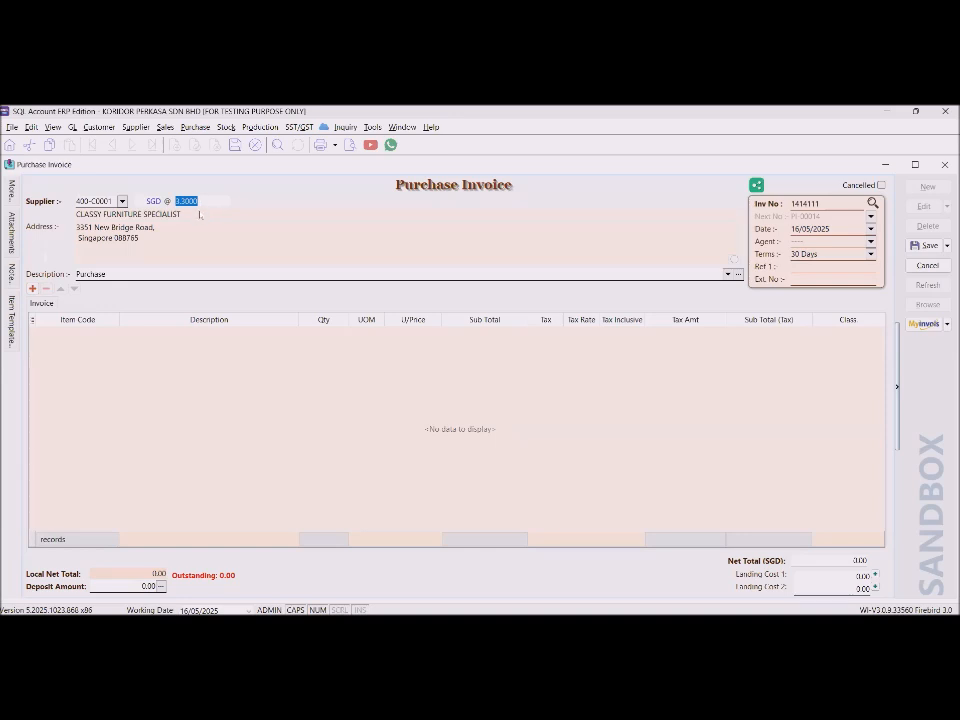
click(115, 334)
click(114, 333)
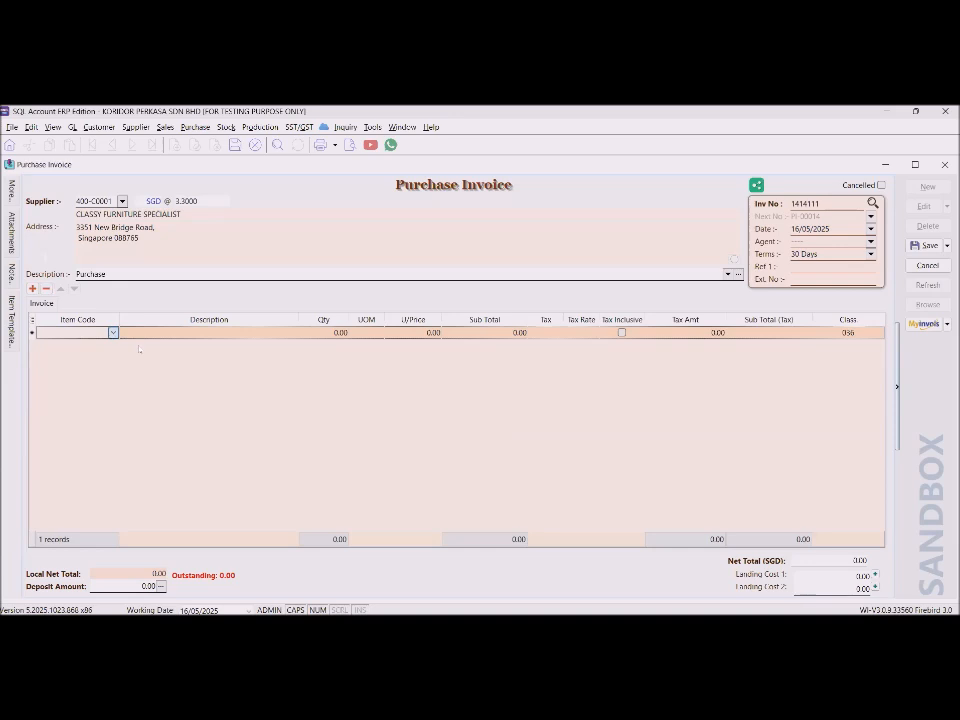
Add a BOM-01/Black line, 1 UNIT at 107.00, to invoice 1414111 and save it.
click(165, 361)
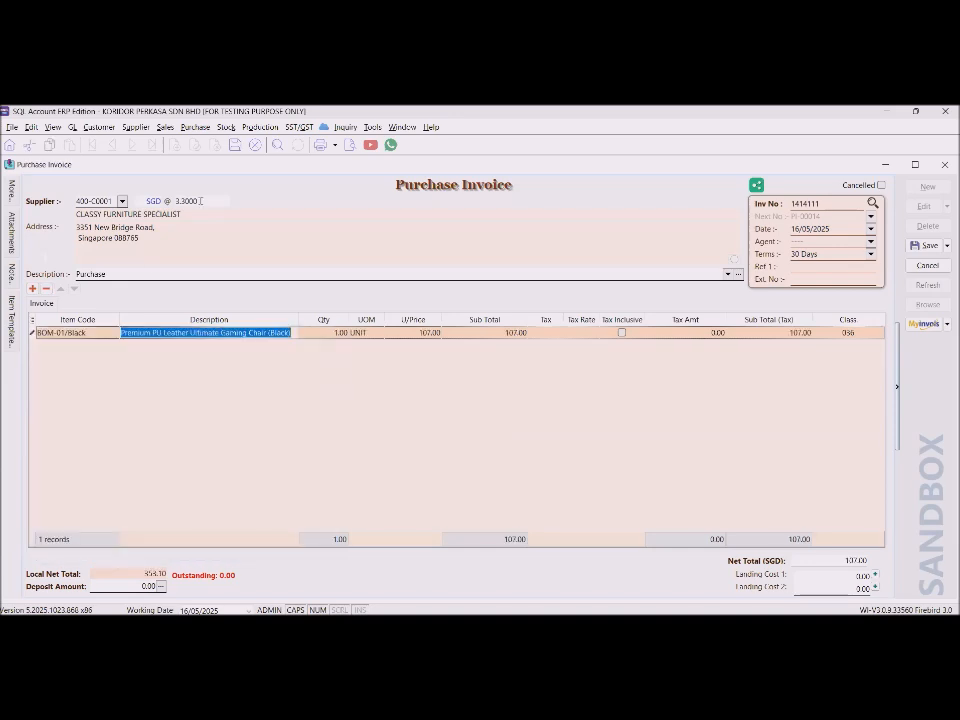
click(168, 201)
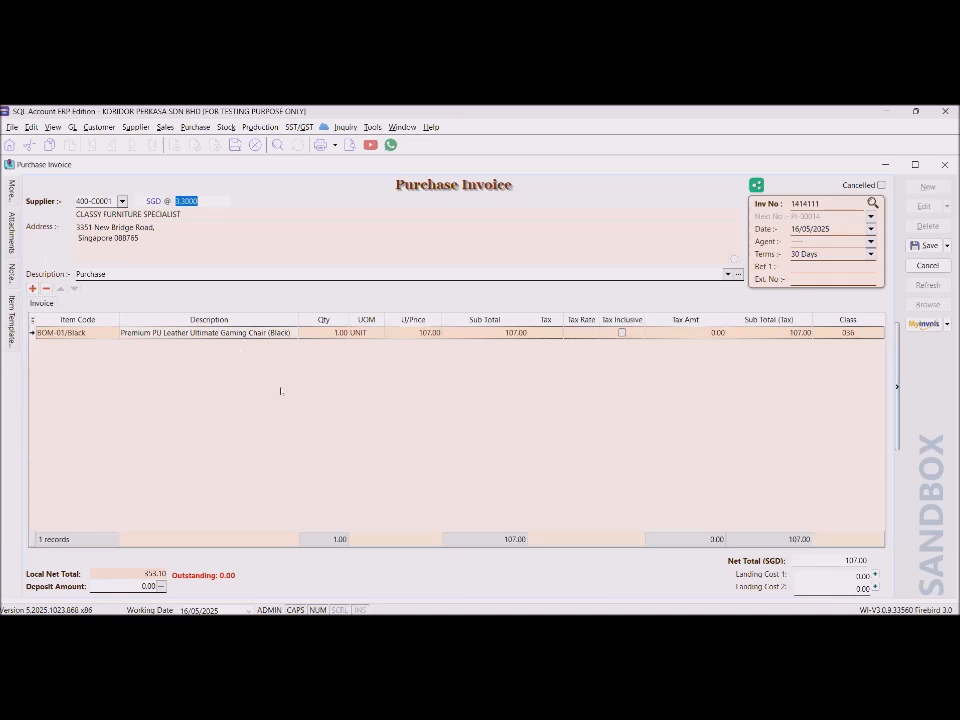
click(203, 337)
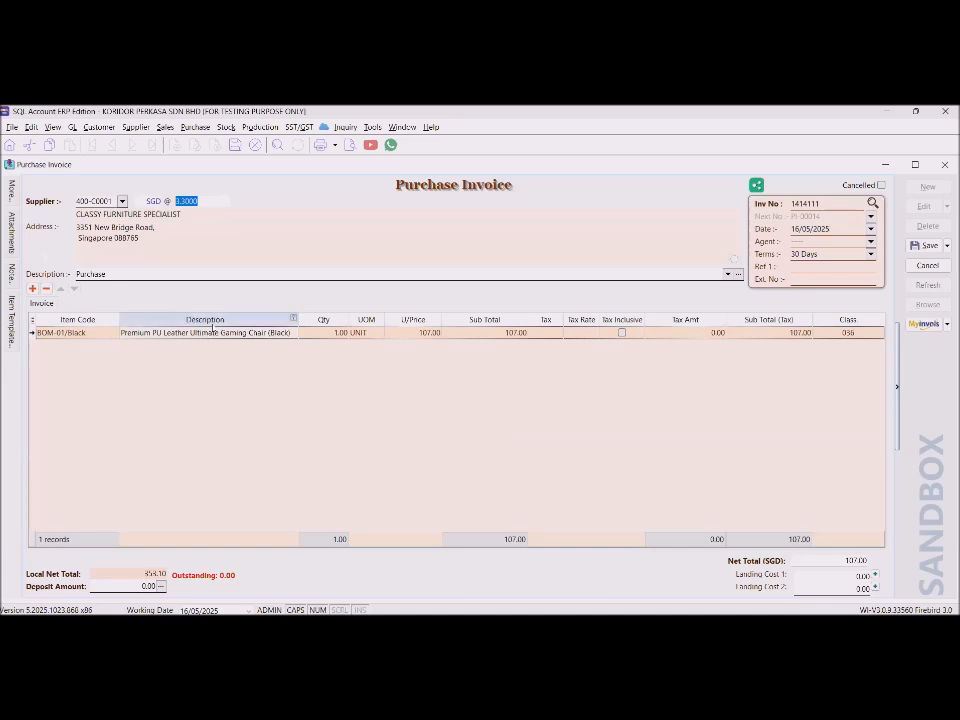
click(181, 344)
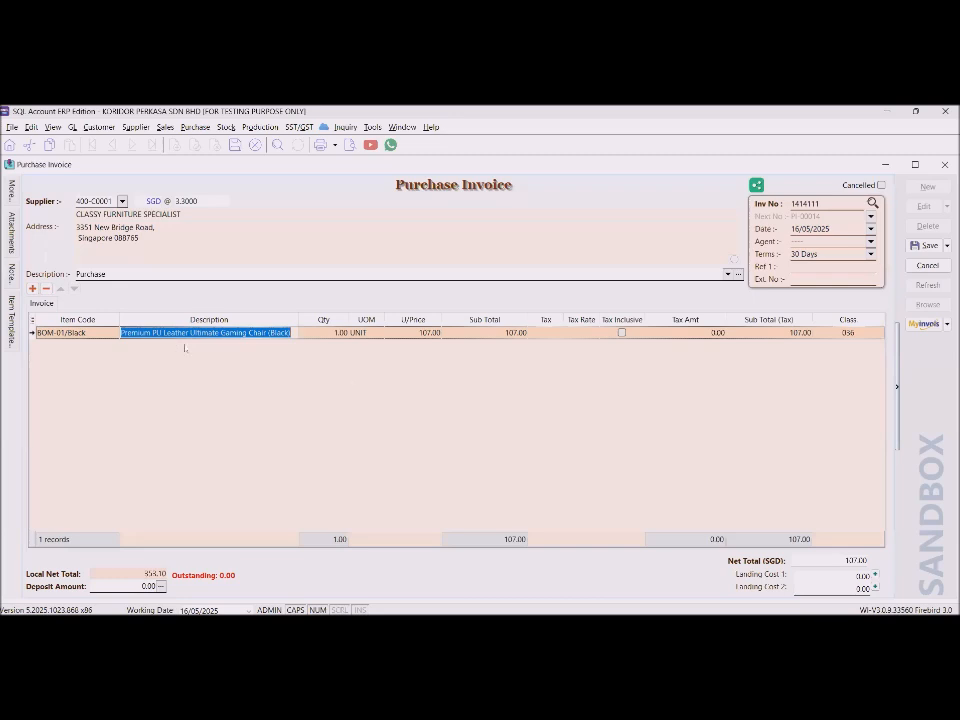
key(Tab)
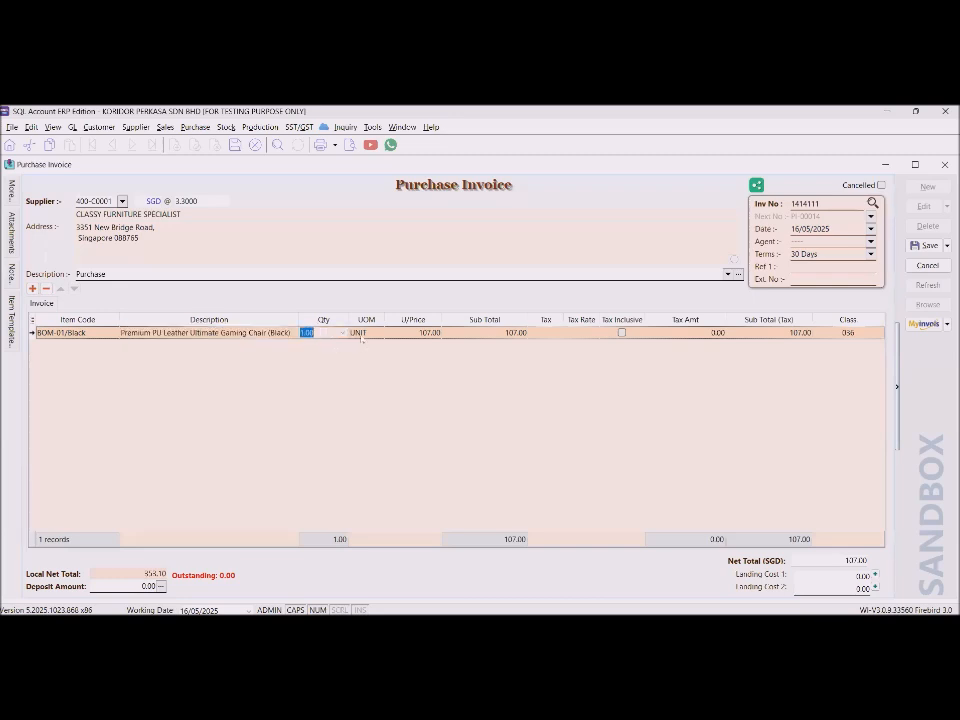
key(Tab)
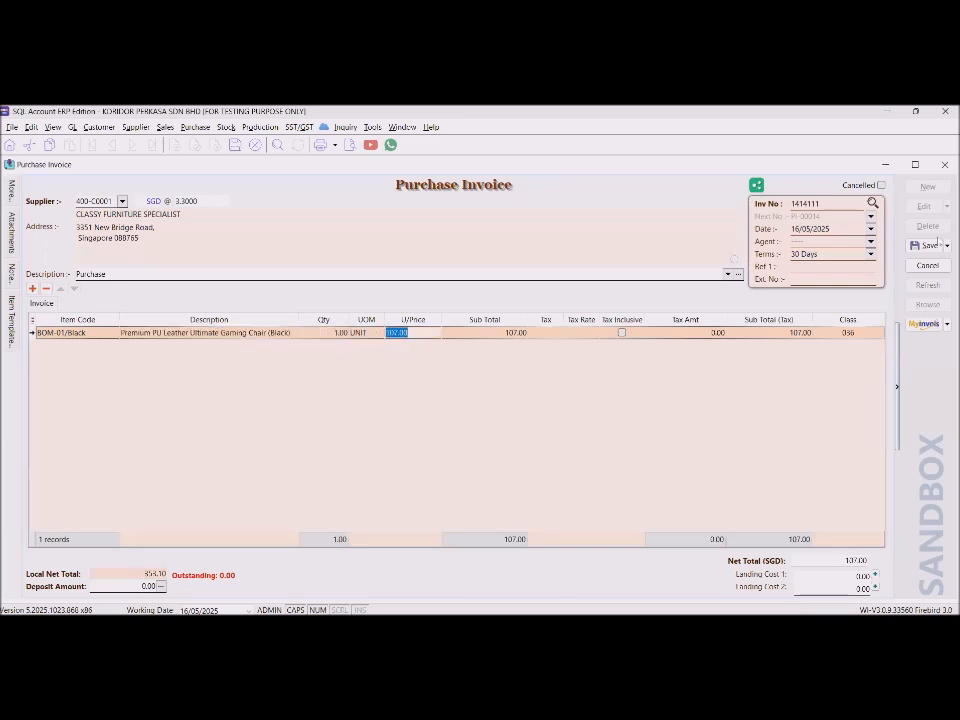
click(926, 245)
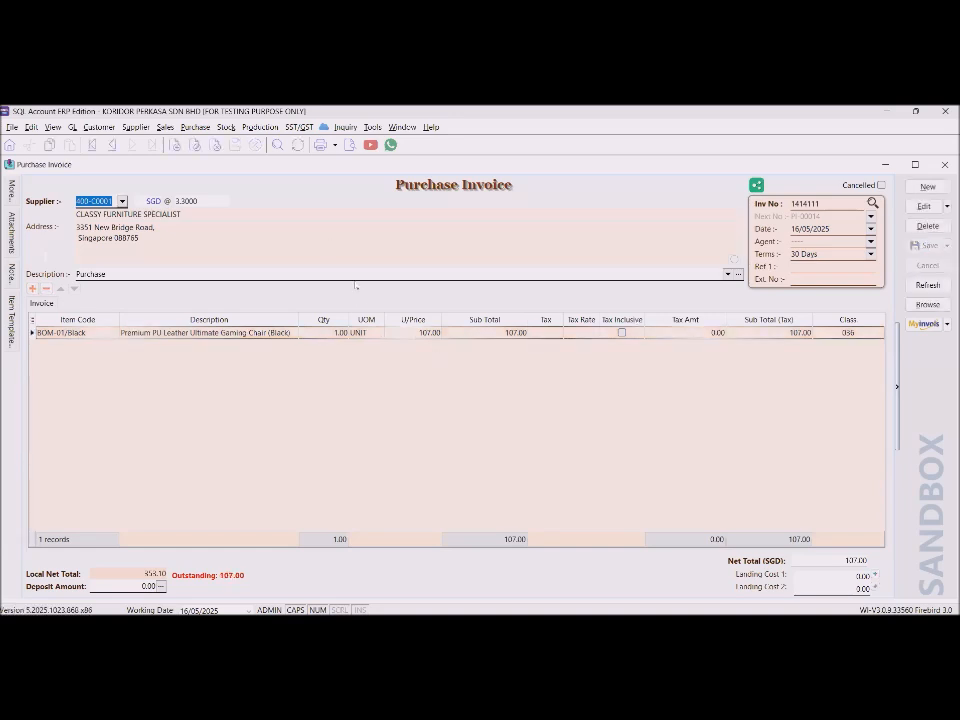
Submit invoice 1414111 as a sandbox e-invoice, then dismiss the too-many-requests error and status window.
click(928, 325)
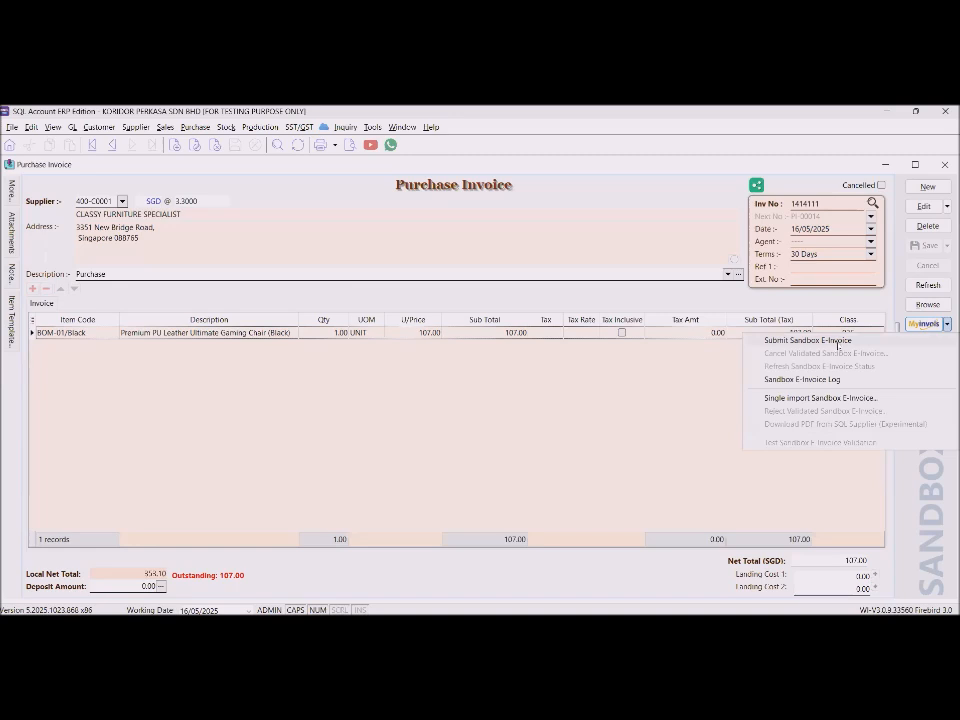
click(840, 341)
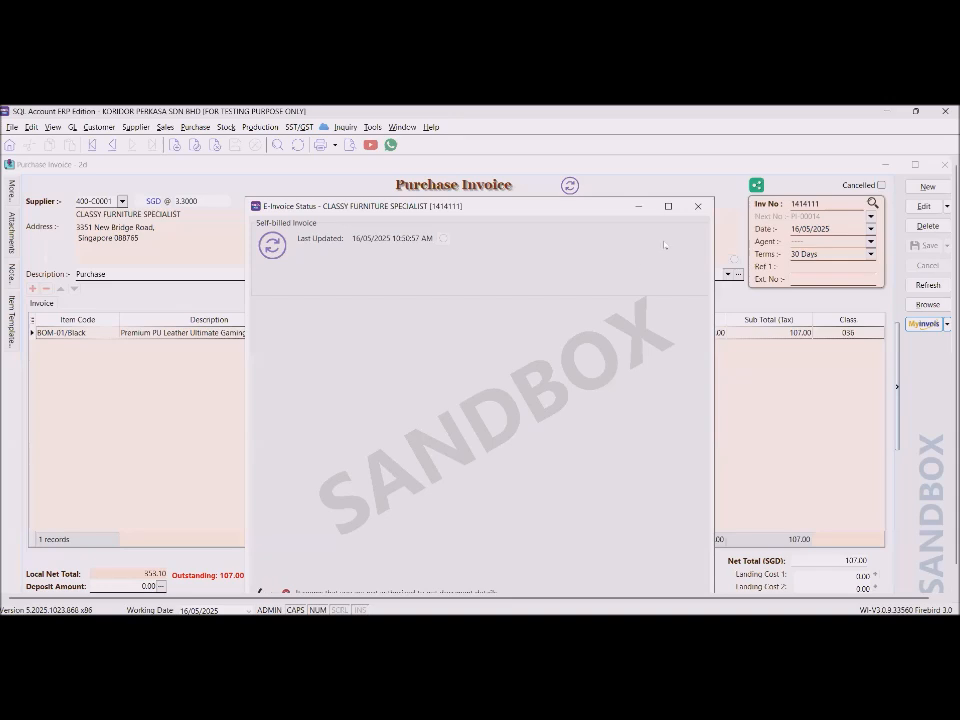
click(668, 206)
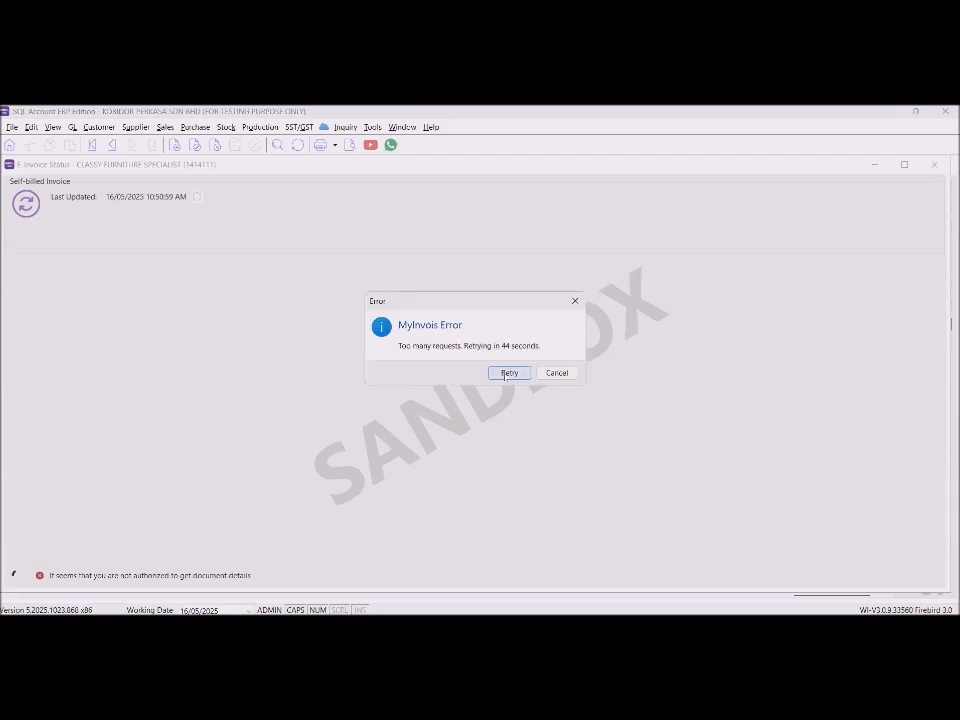
click(556, 373)
click(935, 165)
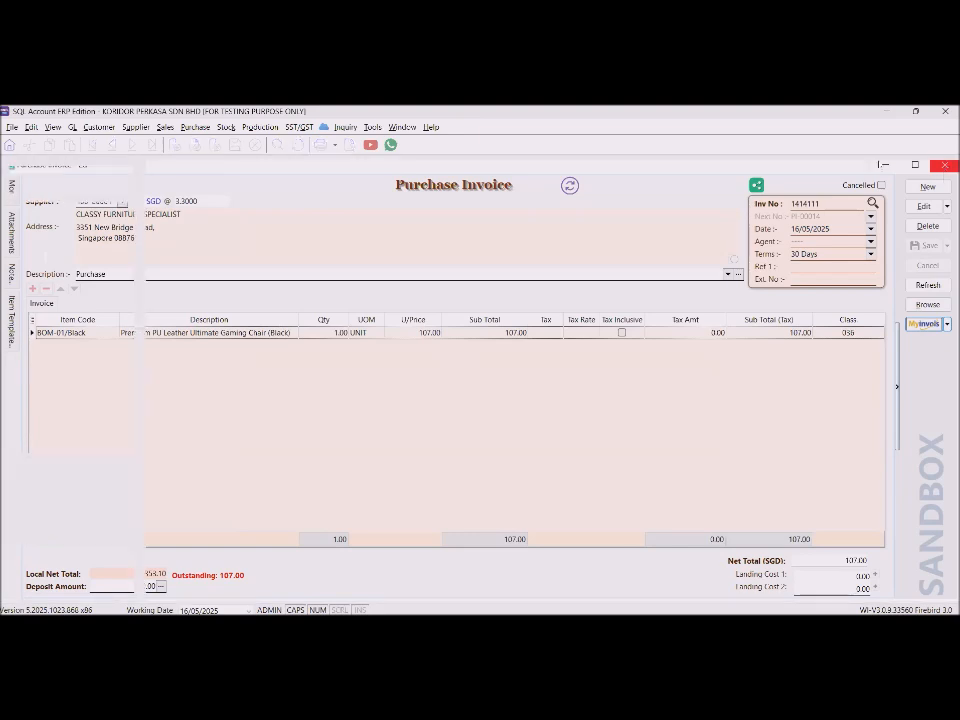
Close the invoice and open CLASSY FURNITURE SPECIALIST from the Maintain Supplier list.
click(945, 165)
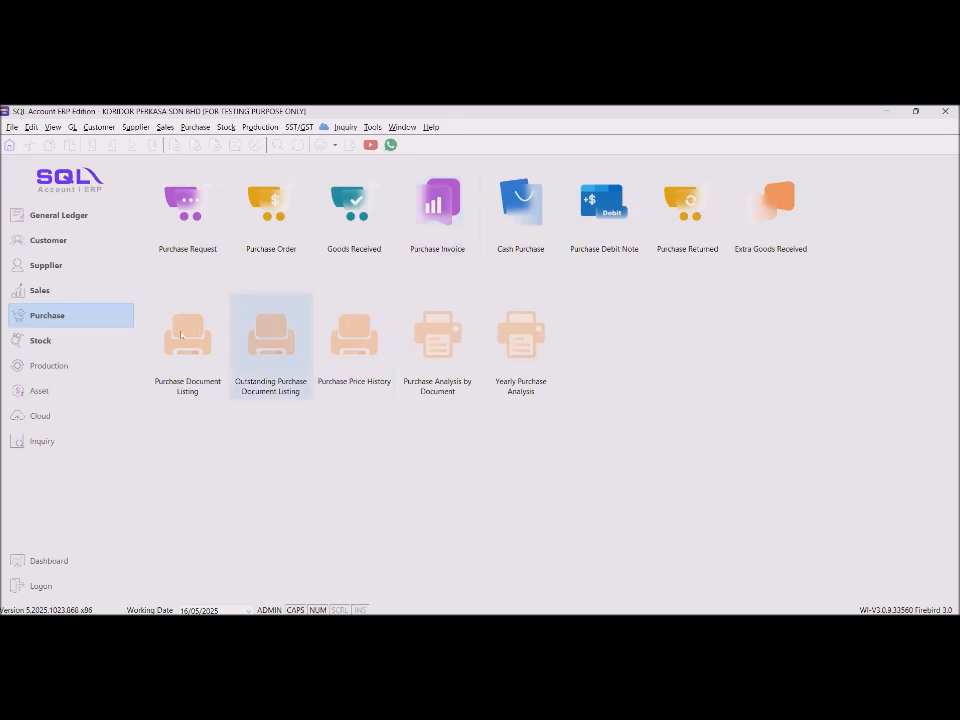
click(46, 265)
click(189, 201)
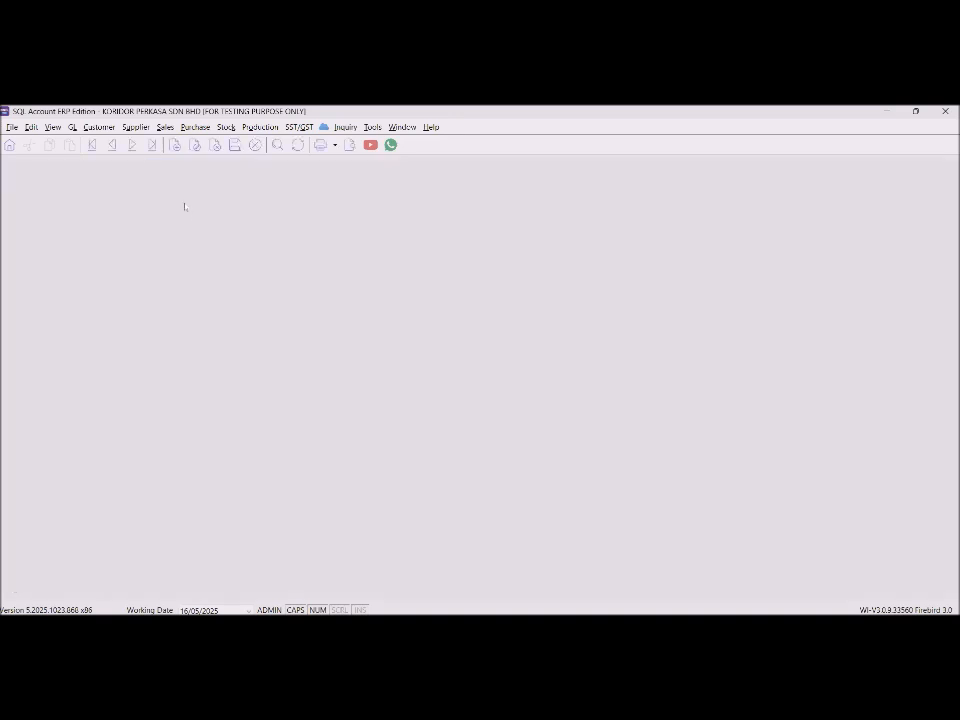
click(233, 236)
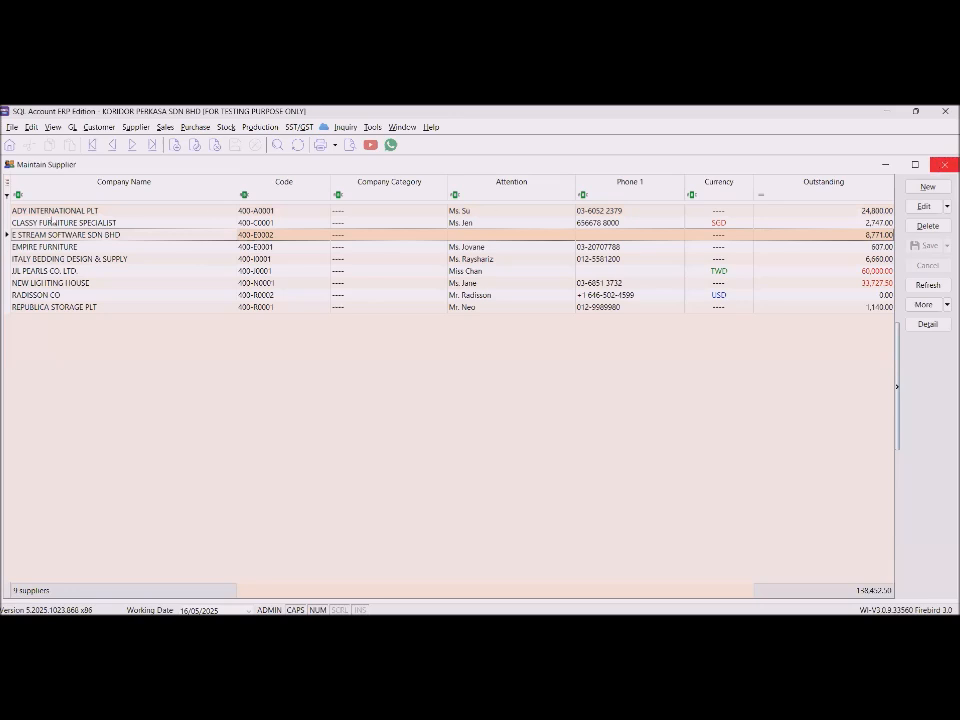
click(56, 225)
click(914, 208)
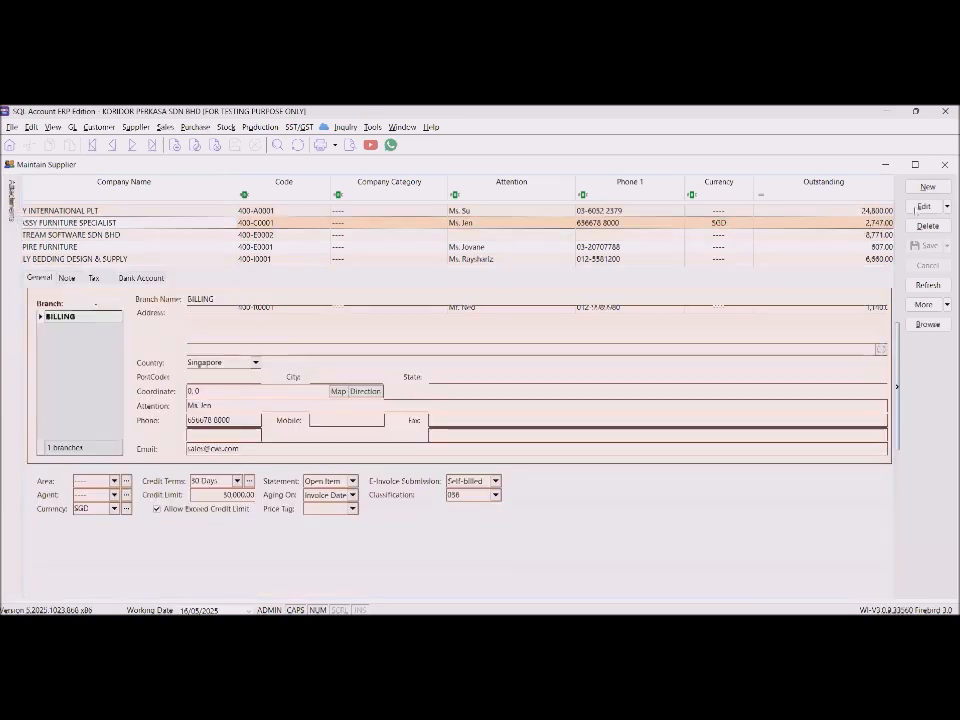
Set its E-Invoice Submission to Self-billed, save, and return to the supplier list.
click(495, 481)
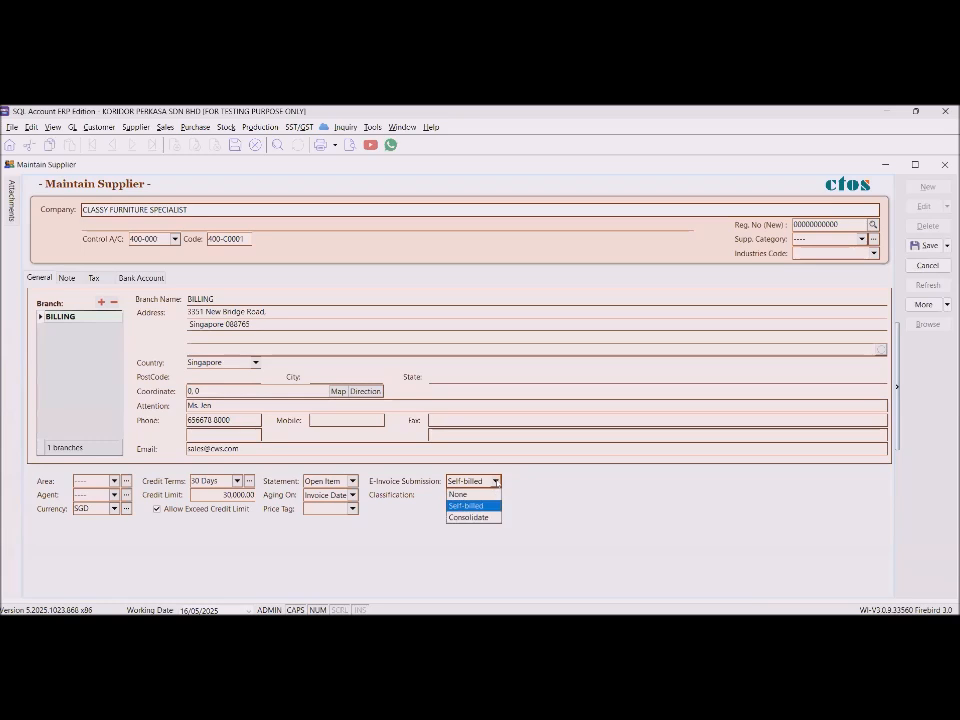
click(466, 505)
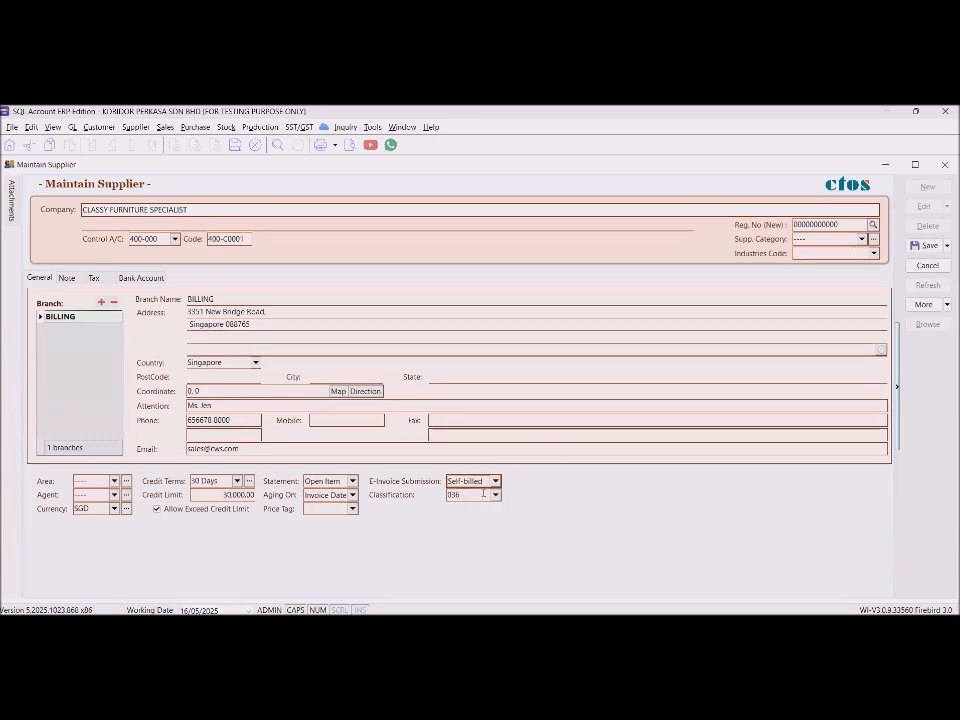
click(925, 245)
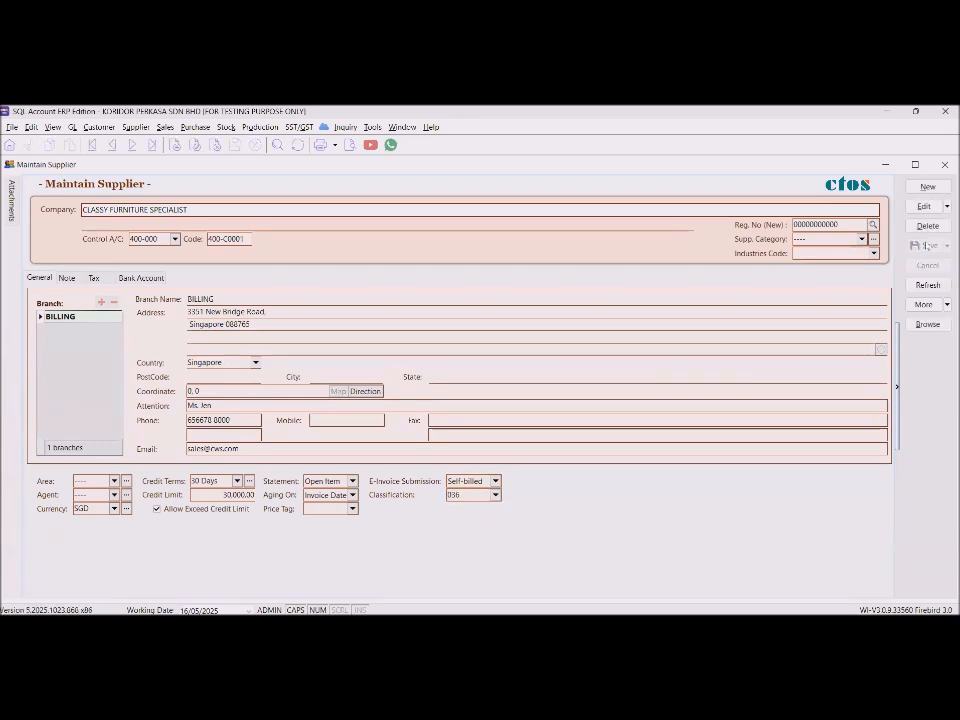
click(924, 325)
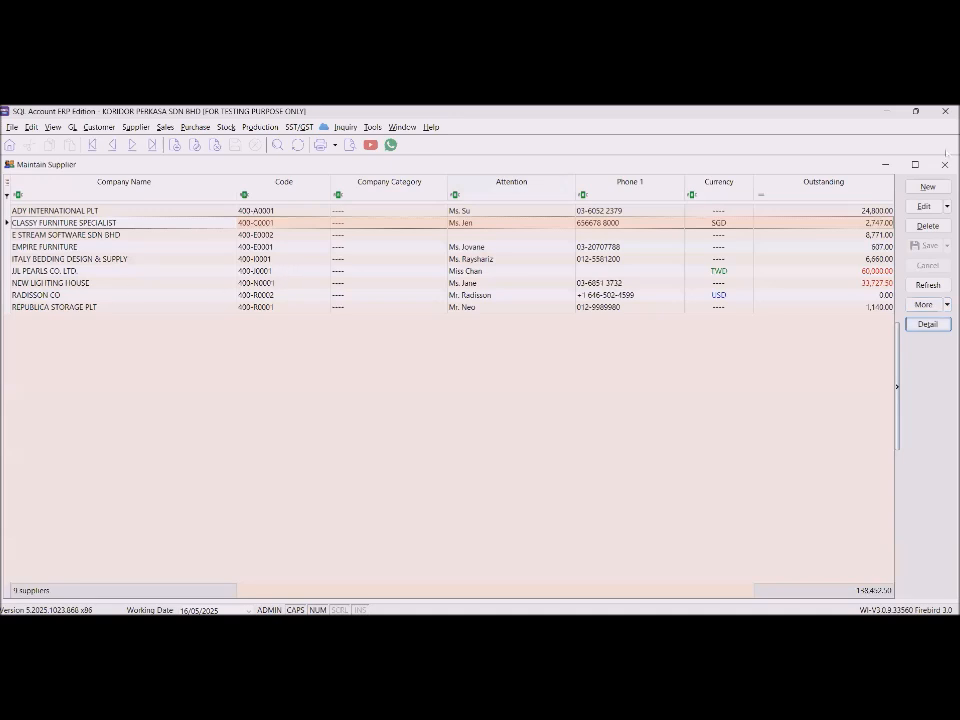
Start a new supplier named ERIC with address 'ADDRESS' and postcode 57000 (Kuala Lumpur).
click(928, 187)
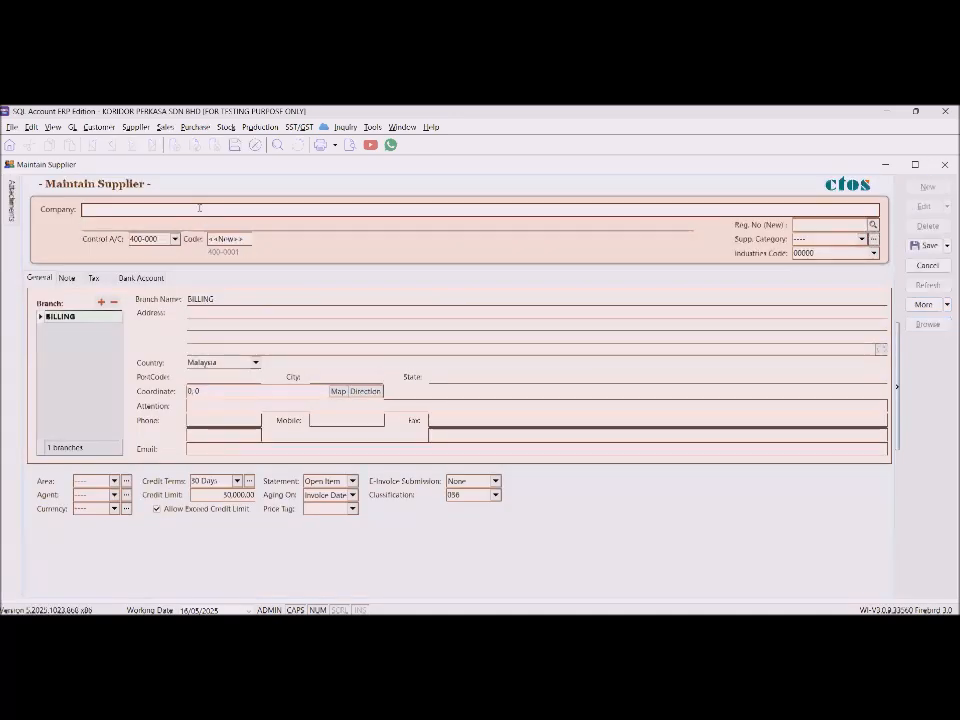
text(ERIC)
key(Tab)
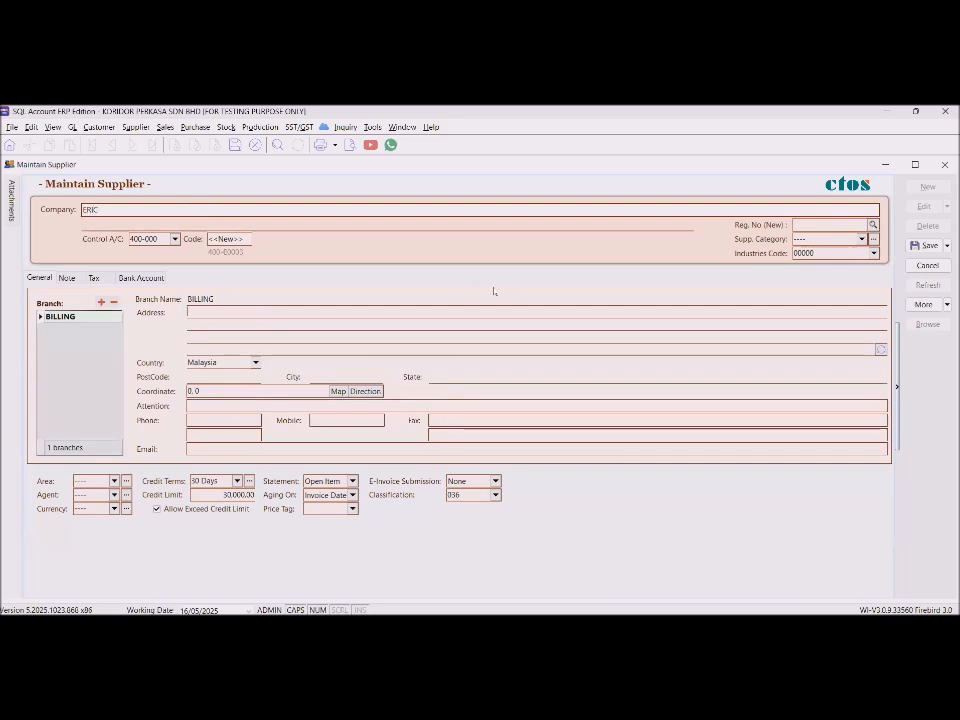
click(378, 313)
text(ADDRESS)
click(229, 377)
text(57000)
key(Tab)
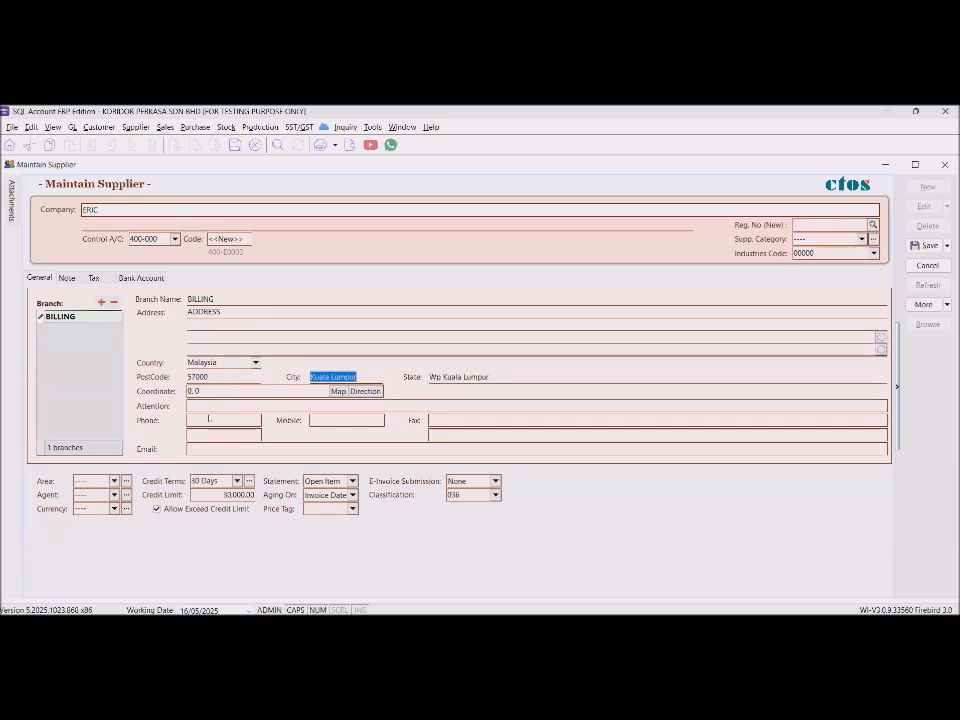
Fill in the supplier's phone number and e-mail address.
click(370, 405)
key(Tab)
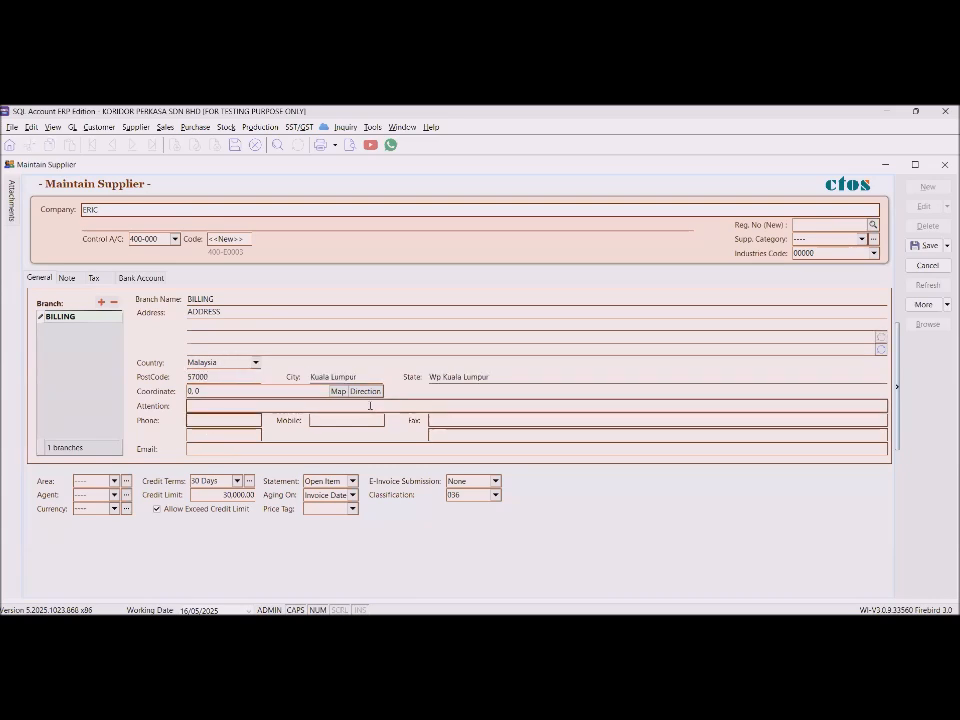
click(265, 449)
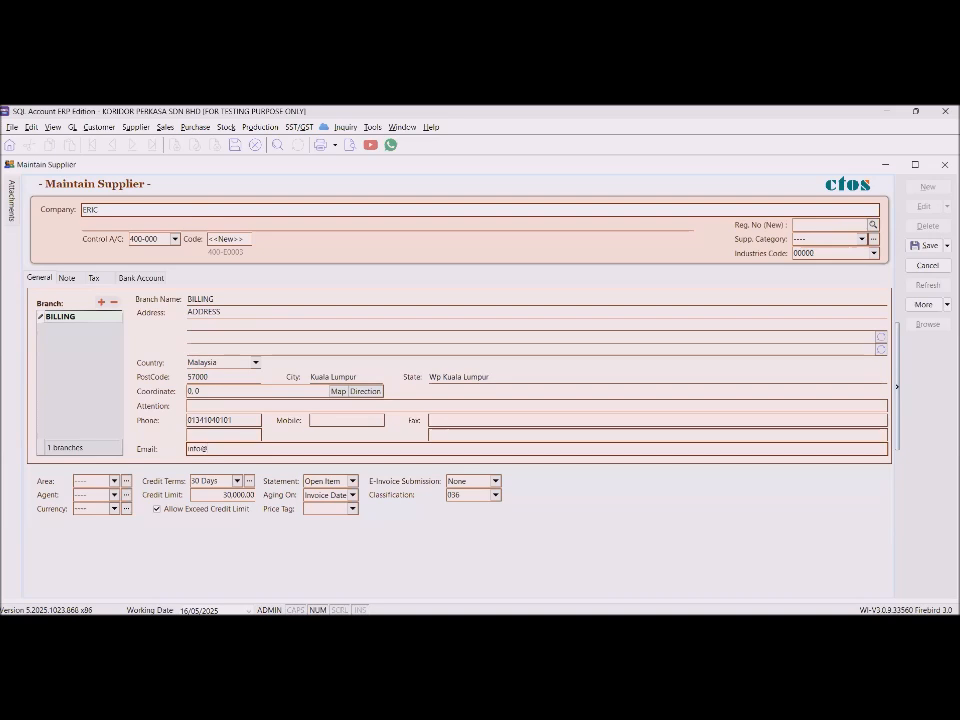
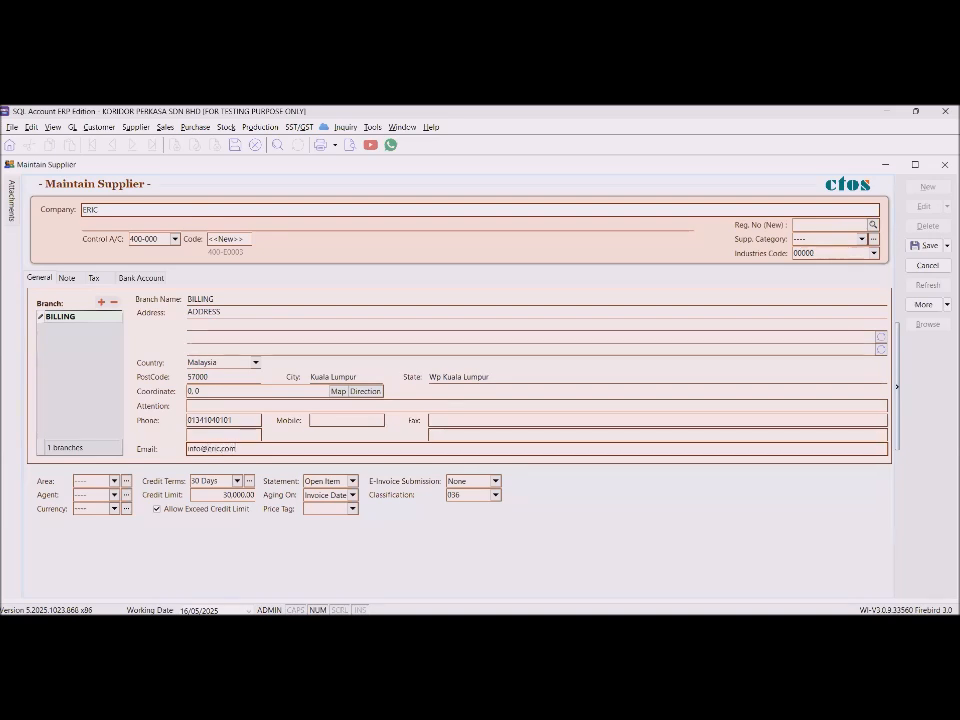
click(94, 279)
Set the new supplier ERIC's ID type to NRIC in the tax details.
click(70, 343)
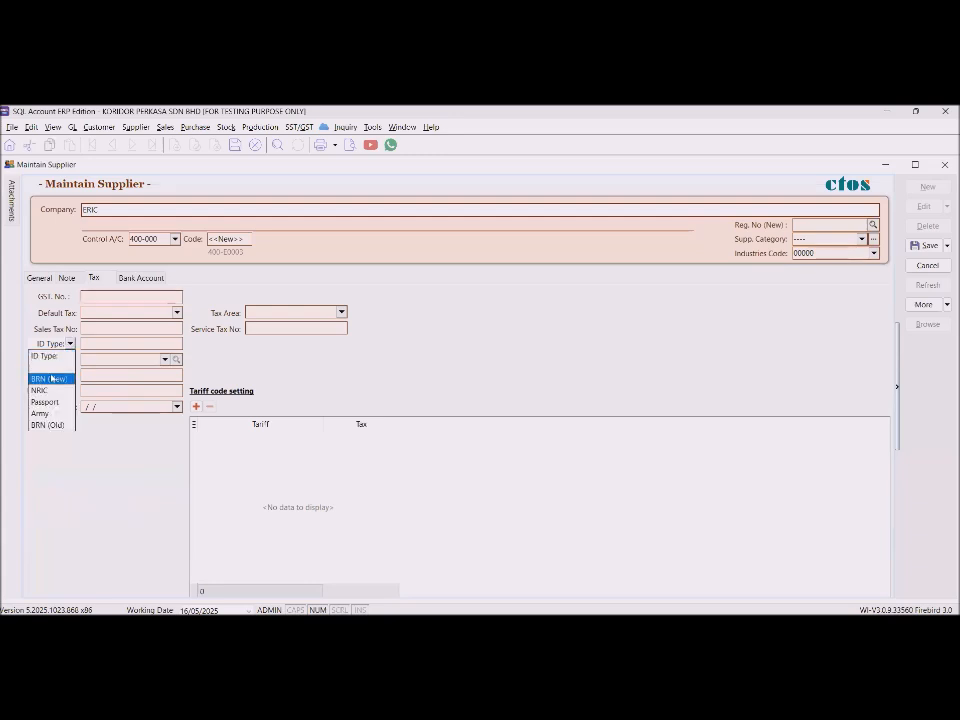
click(52, 378)
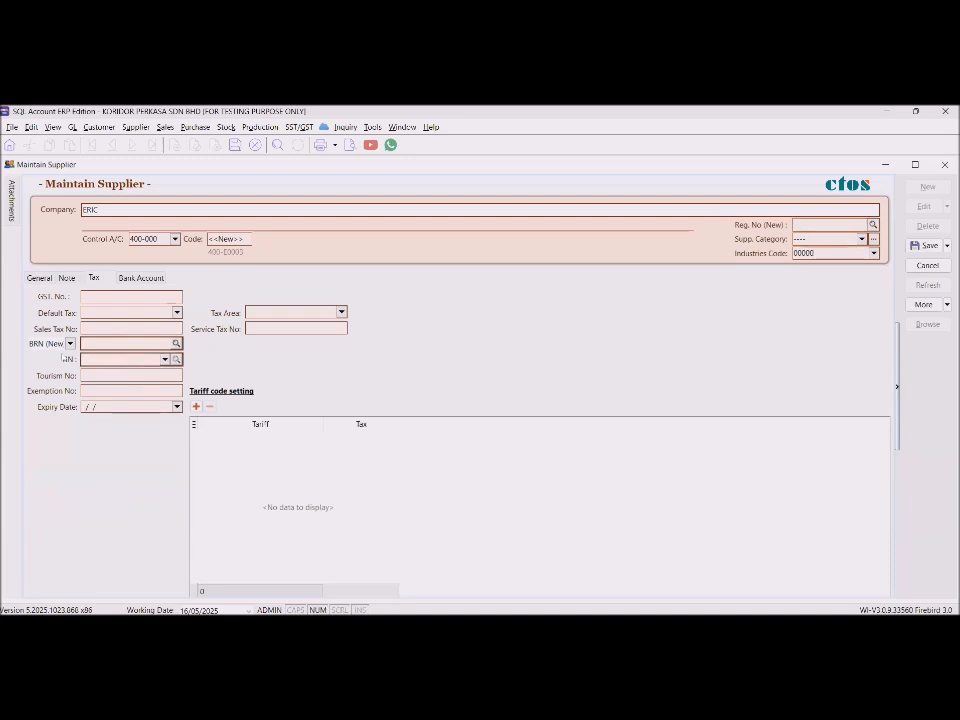
click(70, 343)
click(42, 390)
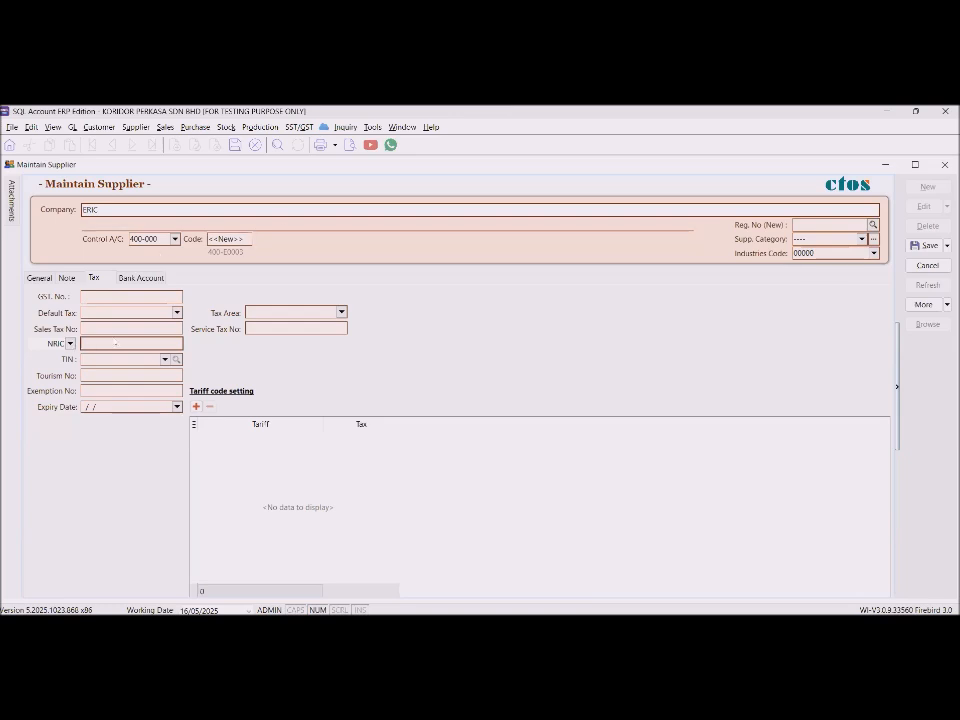
Enter the supplier's NRIC number in the tax details.
click(146, 360)
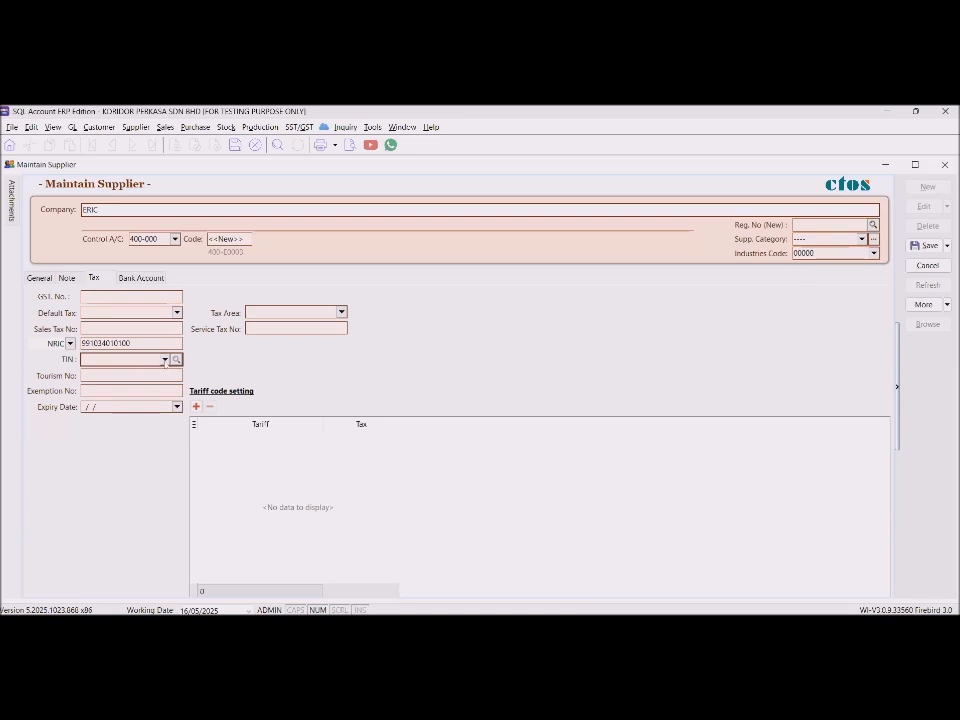
click(165, 359)
click(225, 361)
click(114, 375)
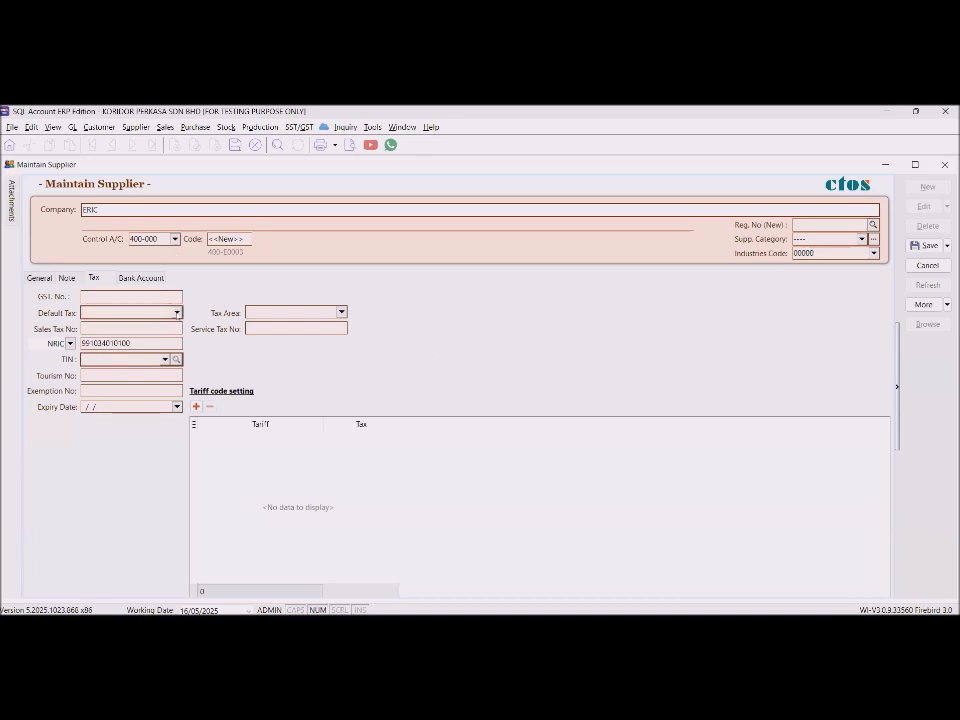
click(165, 360)
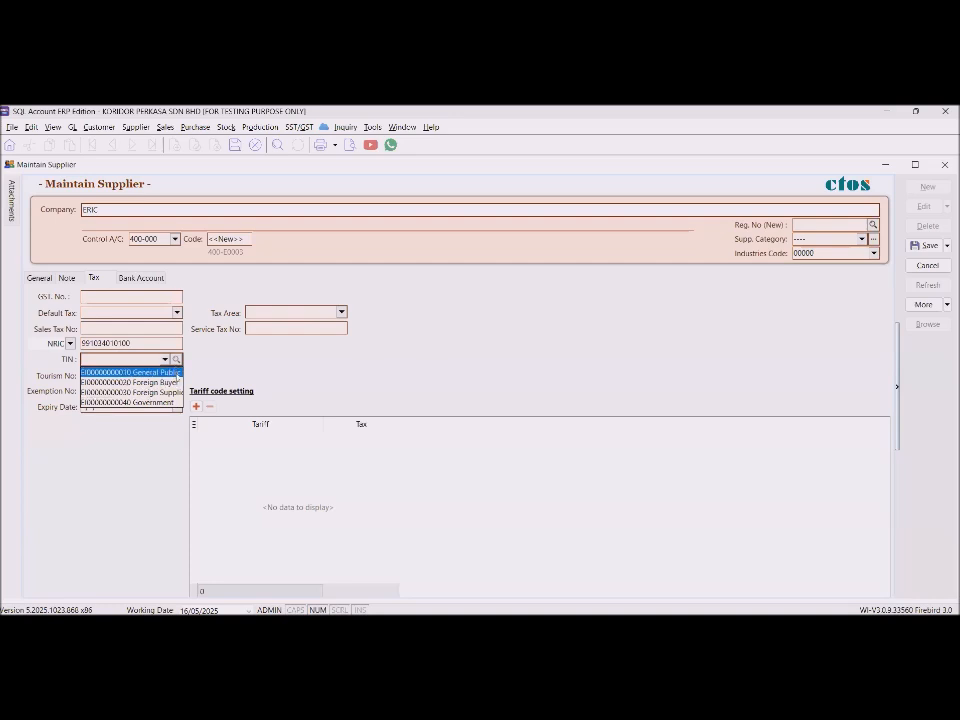
key(Down)
key(Down)
key(Up)
key(Up)
key(Return)
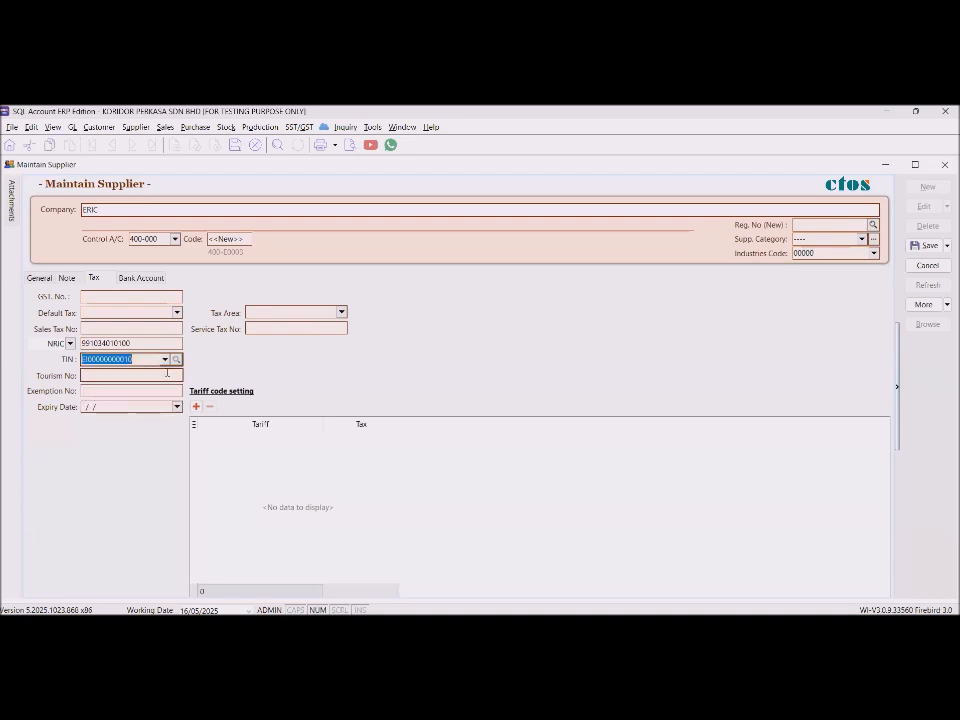
click(926, 246)
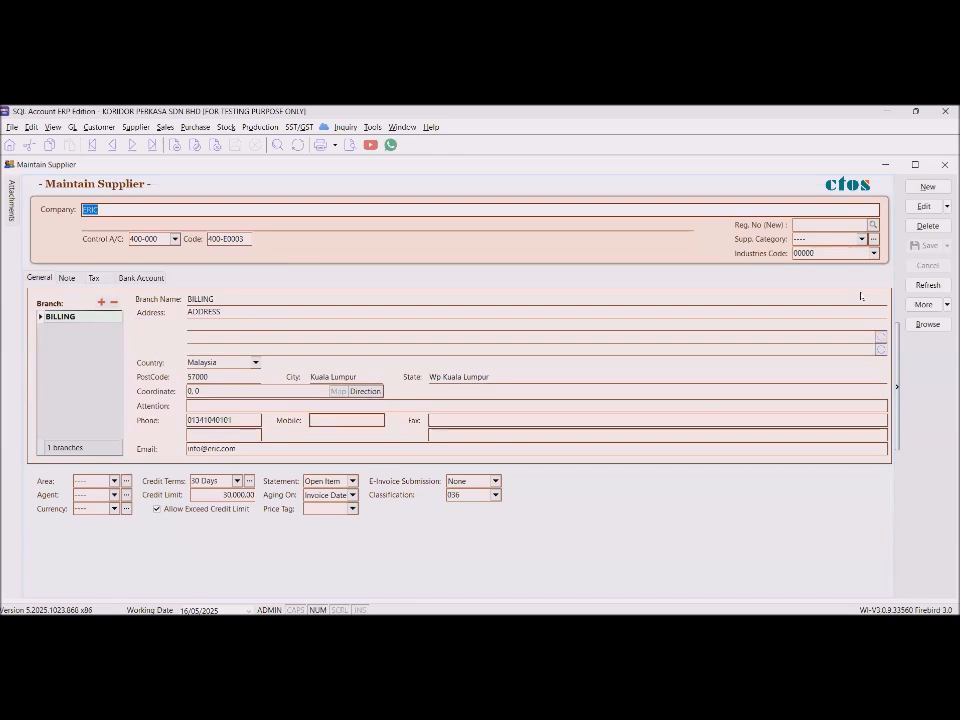
Edit supplier ERIC (400-E0003) and set its E-Invoice Submission to Self-billed.
click(924, 206)
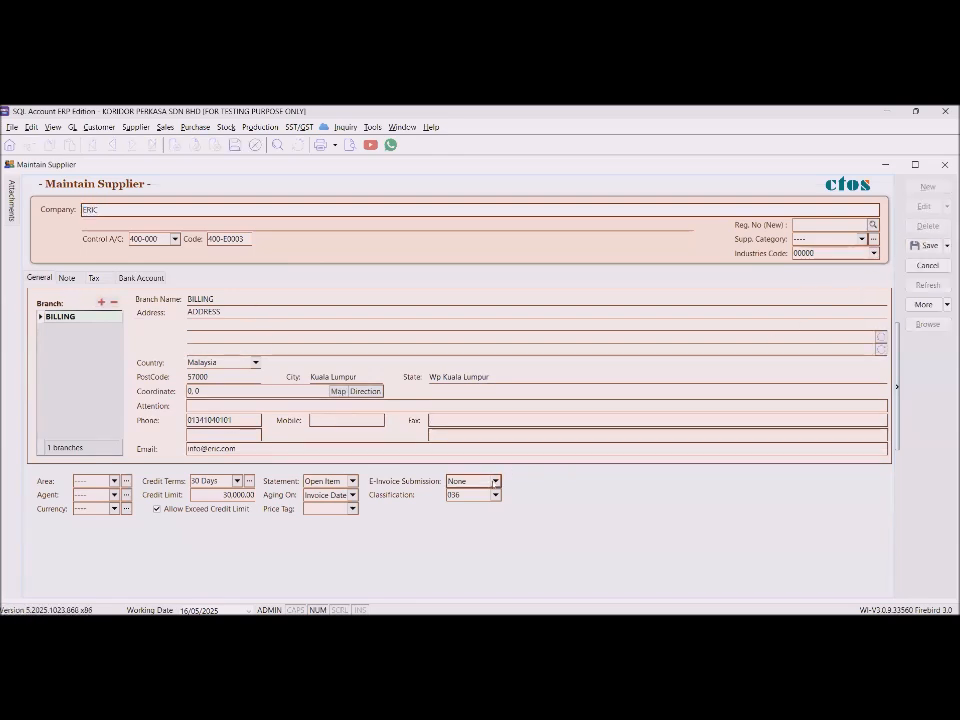
click(495, 481)
click(472, 507)
key(alt+Tab)
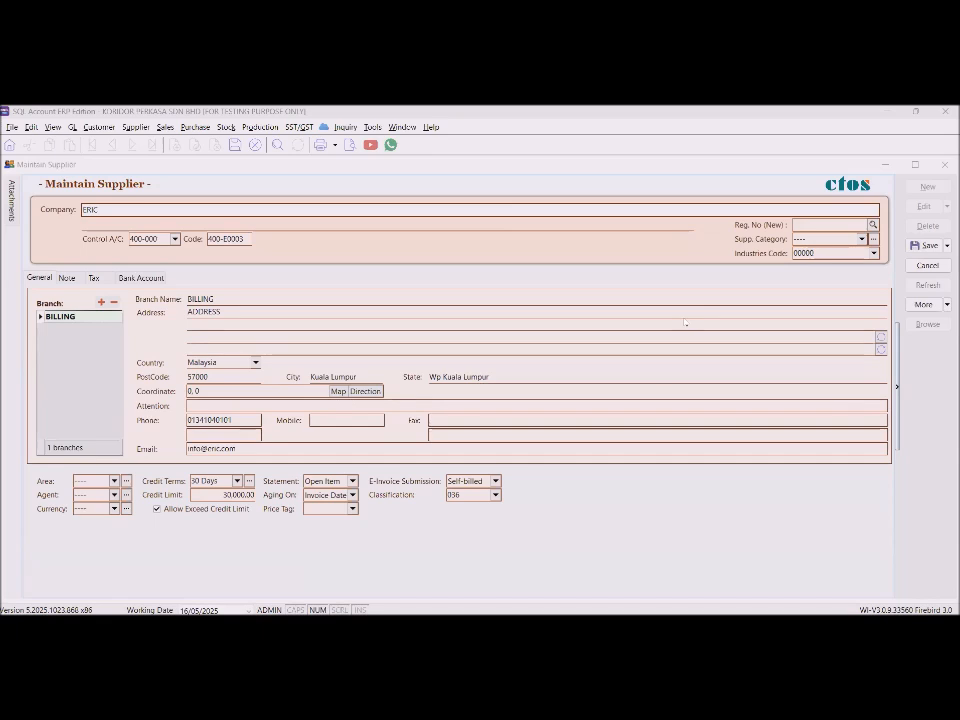
click(606, 313)
Save ERIC's Self-billed setting and close the Maintain Supplier window.
click(353, 272)
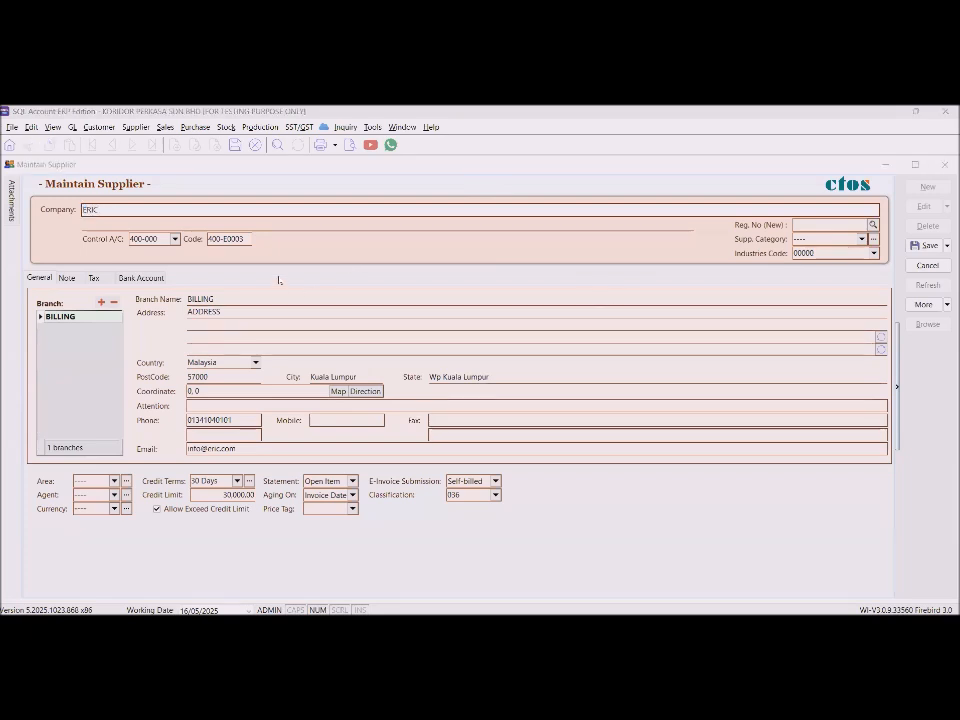
click(376, 284)
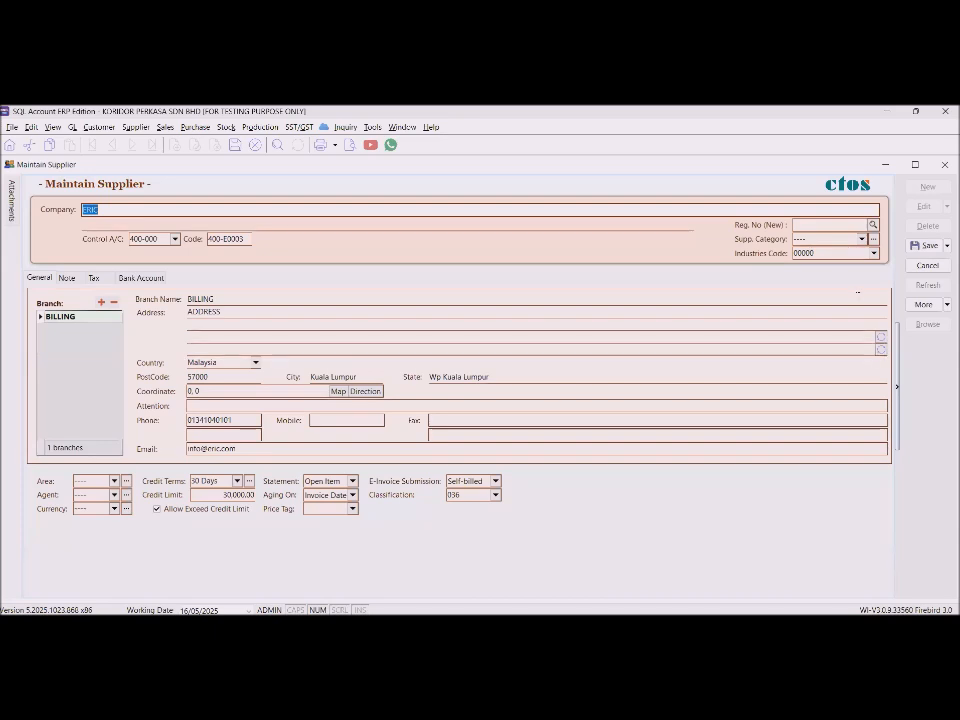
click(928, 248)
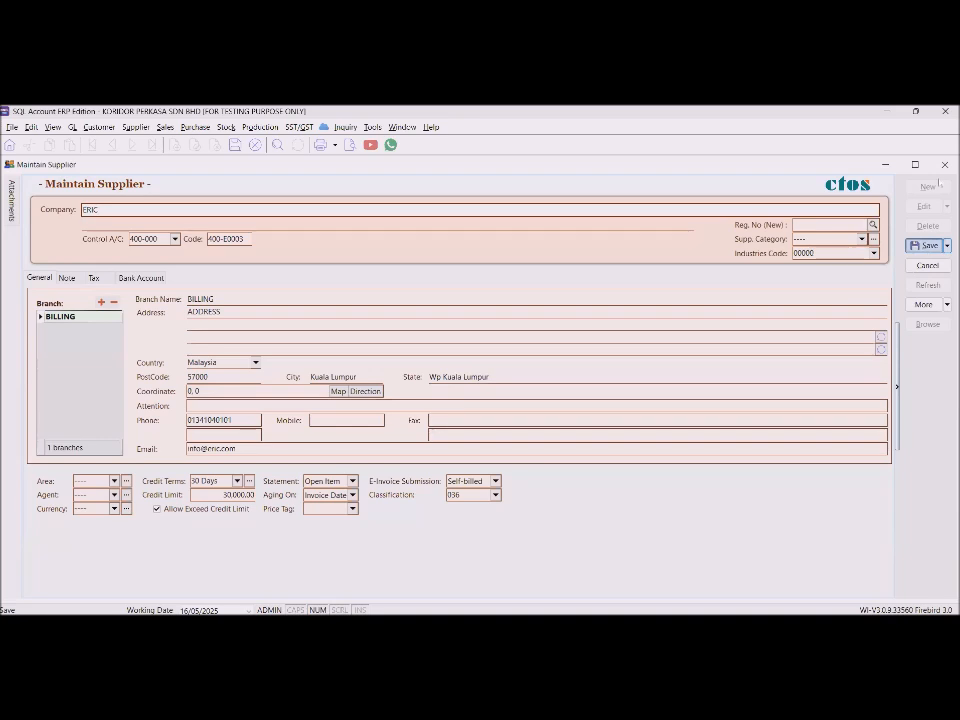
click(928, 247)
click(944, 165)
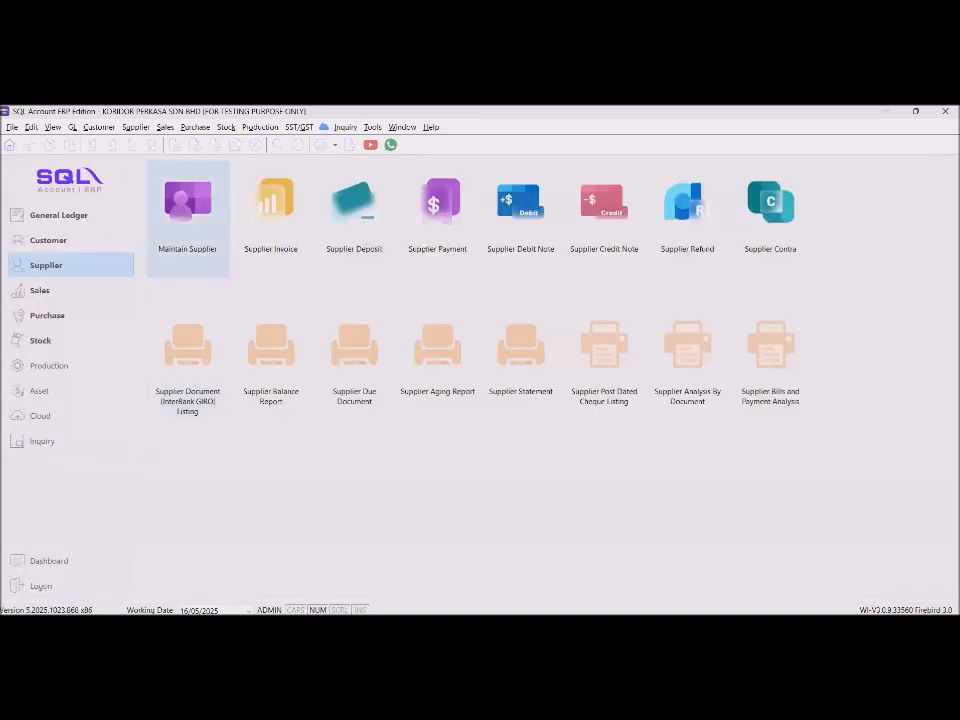
Start a new purchase invoice with supplier ERIC.
click(77, 317)
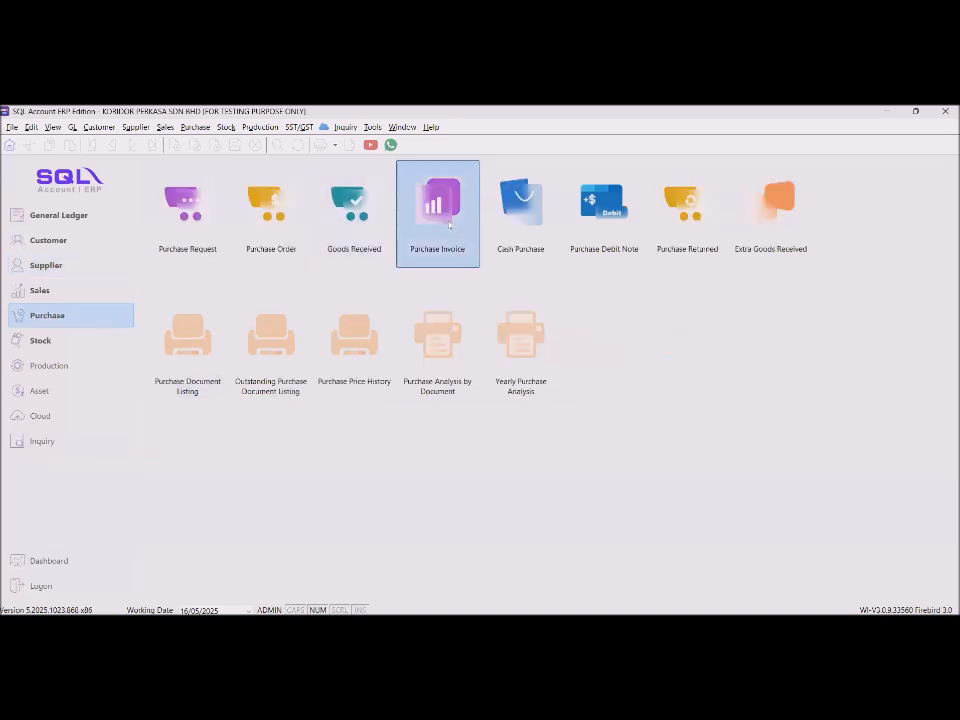
click(447, 228)
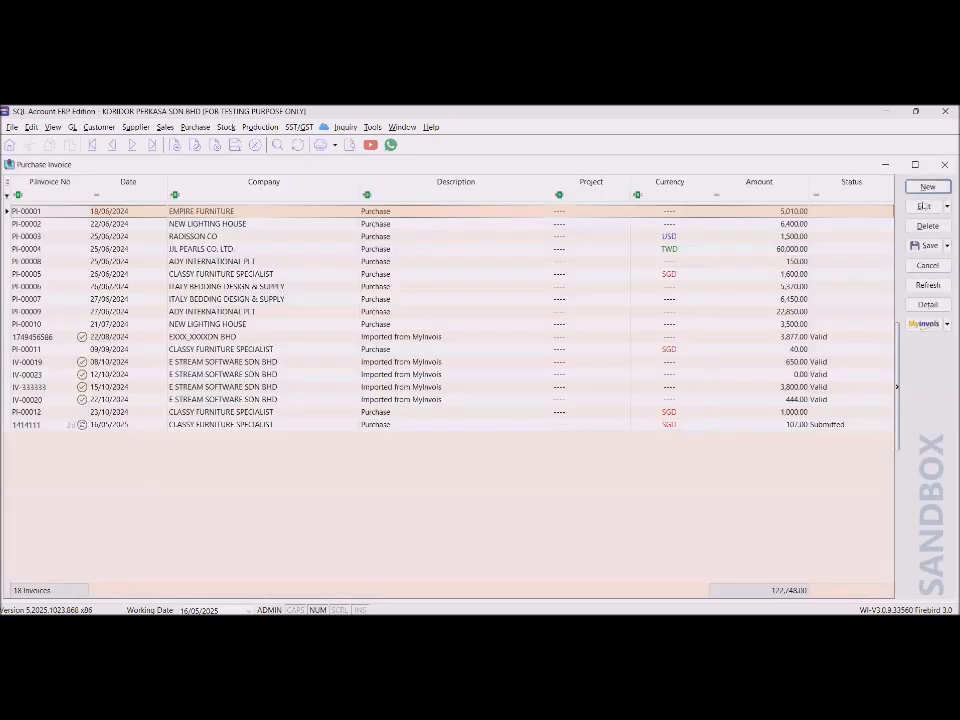
click(447, 224)
click(927, 187)
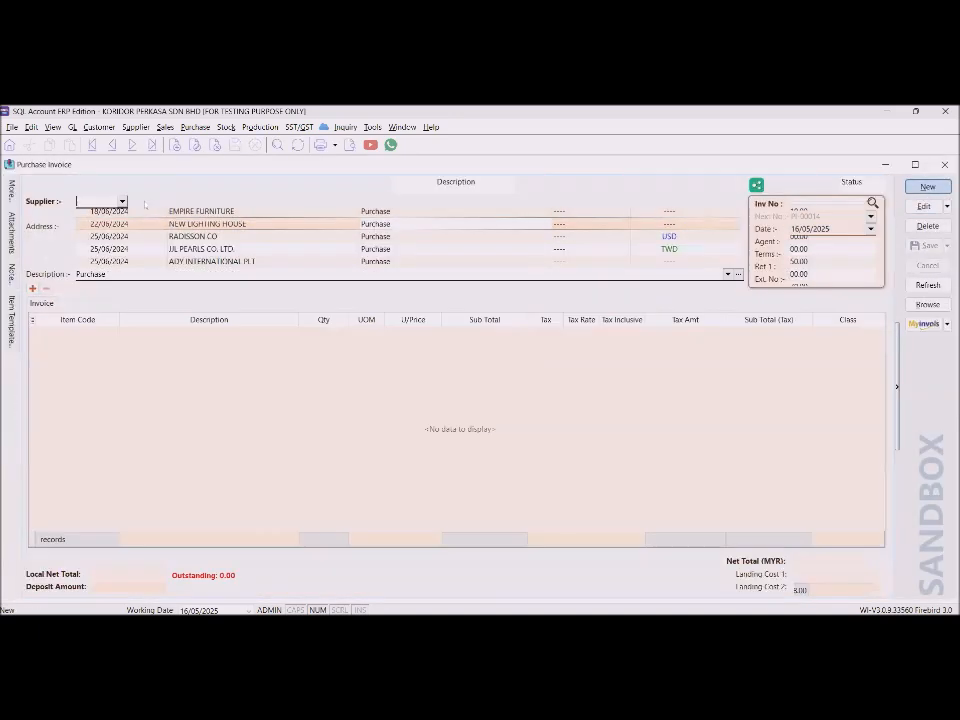
click(123, 203)
text(er)
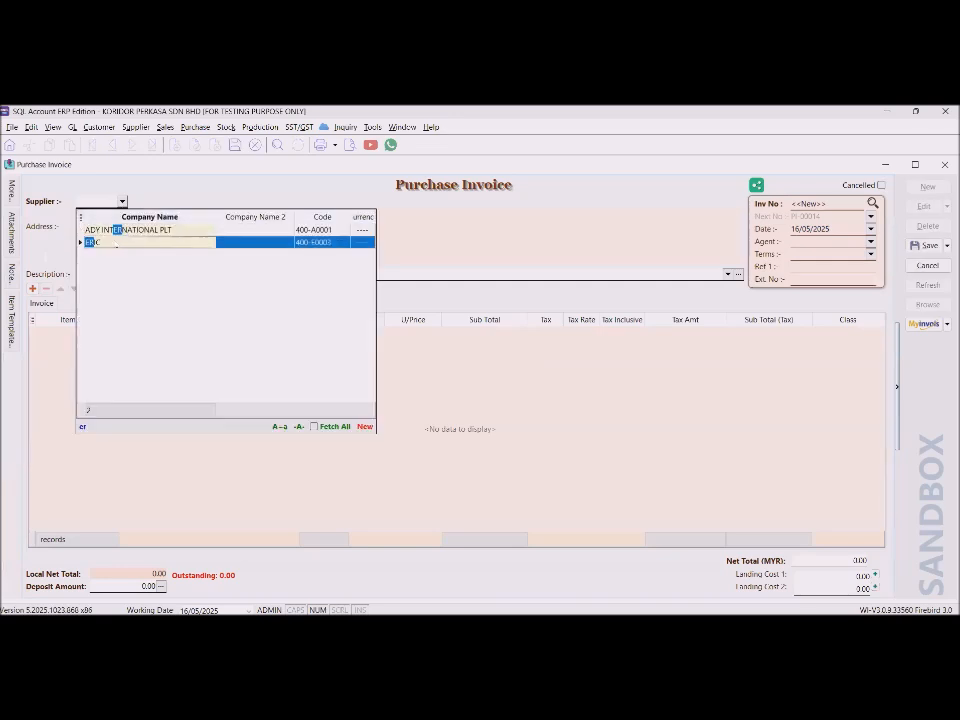
key(Return)
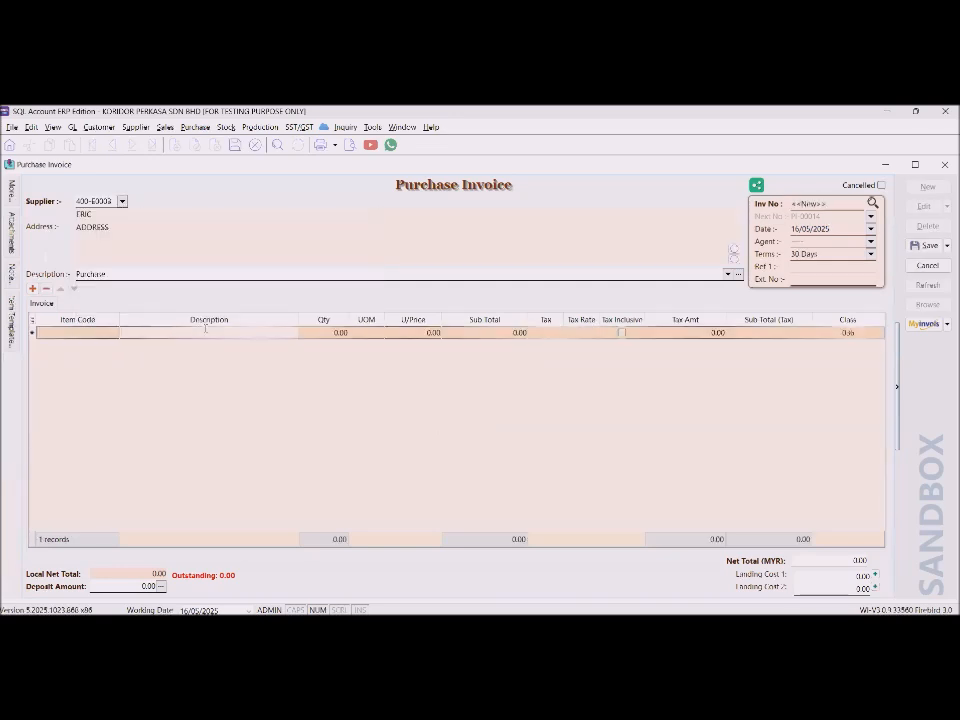
Add a subcon line of 1 job at 2,000.00 and save the invoice as PI-00014.
text(subcon)
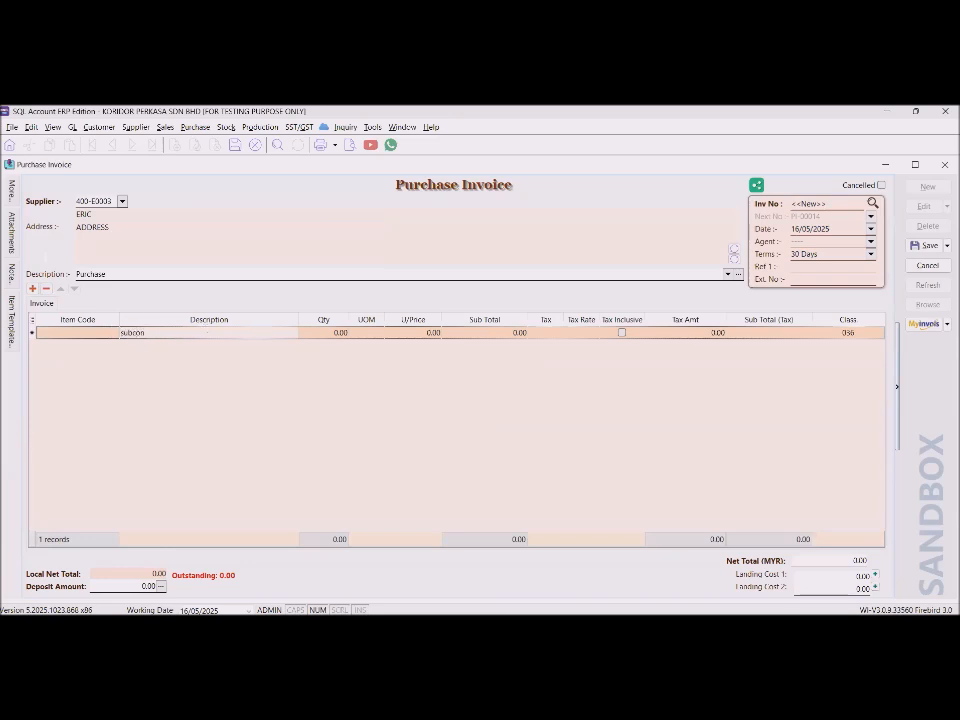
click(321, 334)
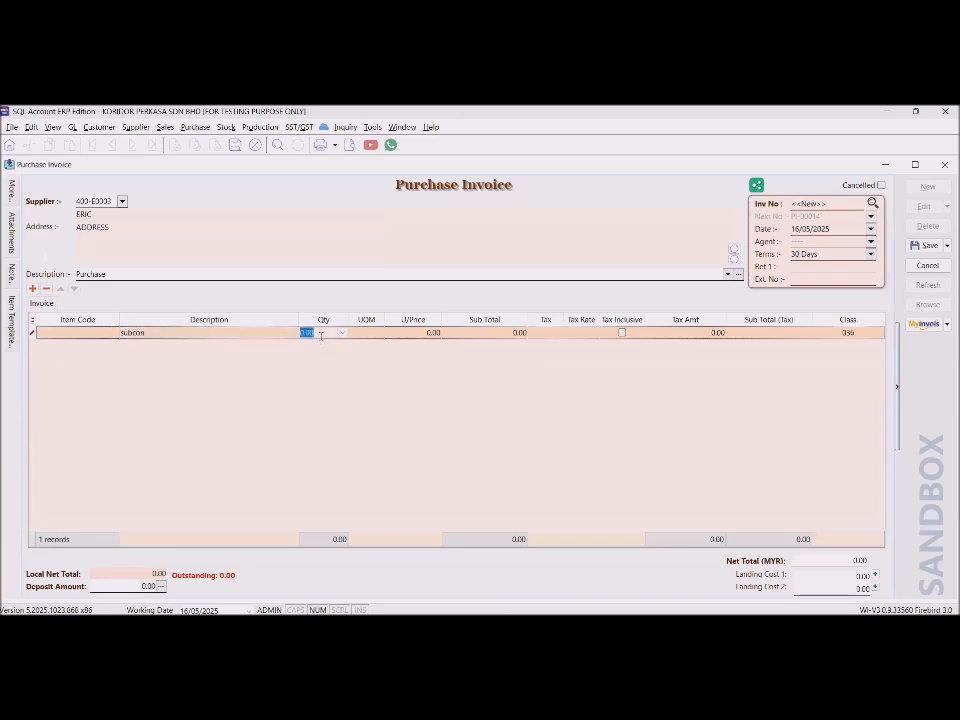
text(1)
key(Tab)
text(job)
key(Tab)
text(2000)
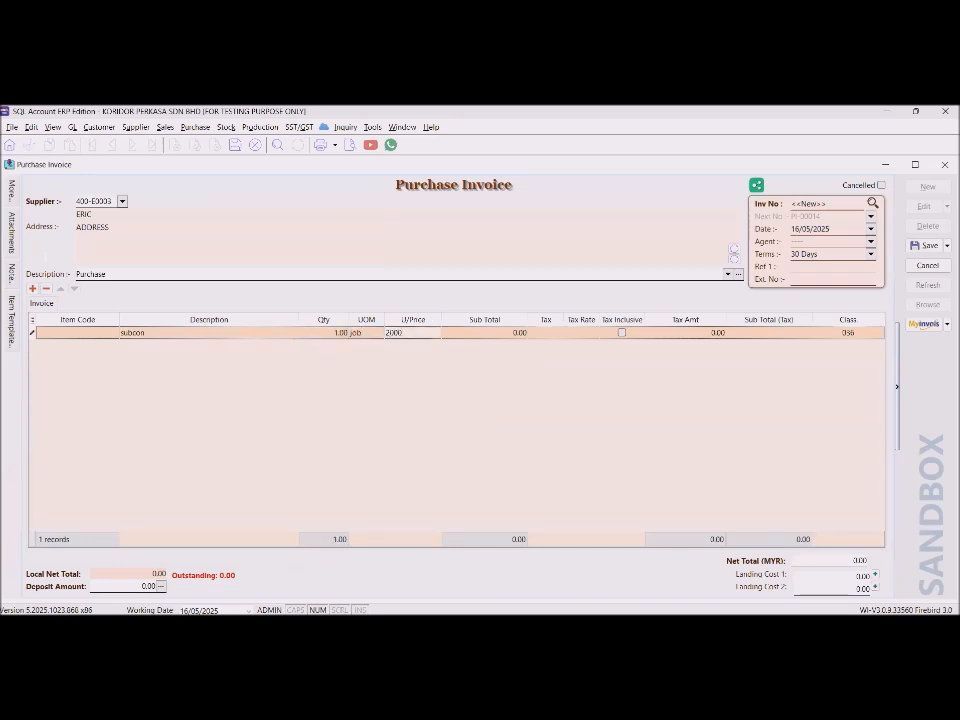
click(929, 246)
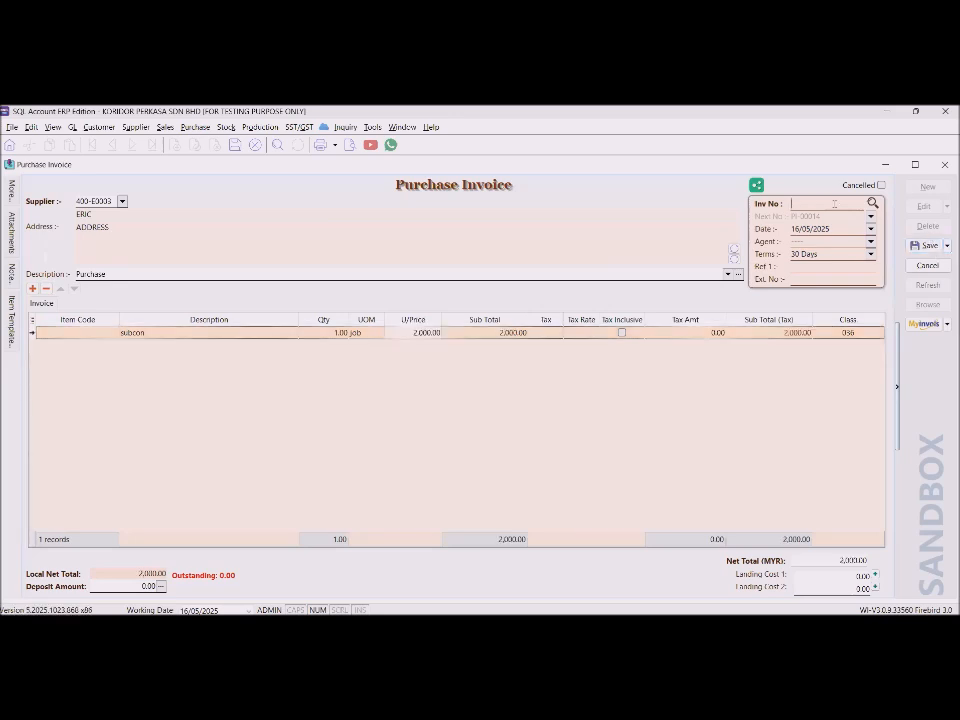
click(925, 246)
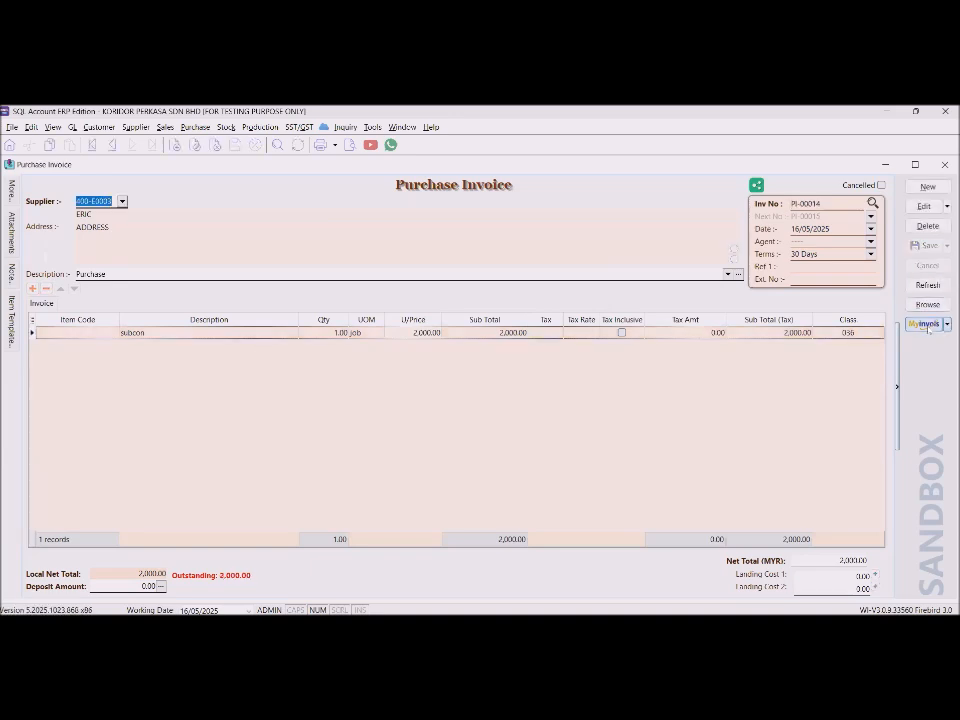
Submit PI-00014 as a sandbox e-invoice, dismiss the NRIC mismatch error, and close the status report.
click(926, 325)
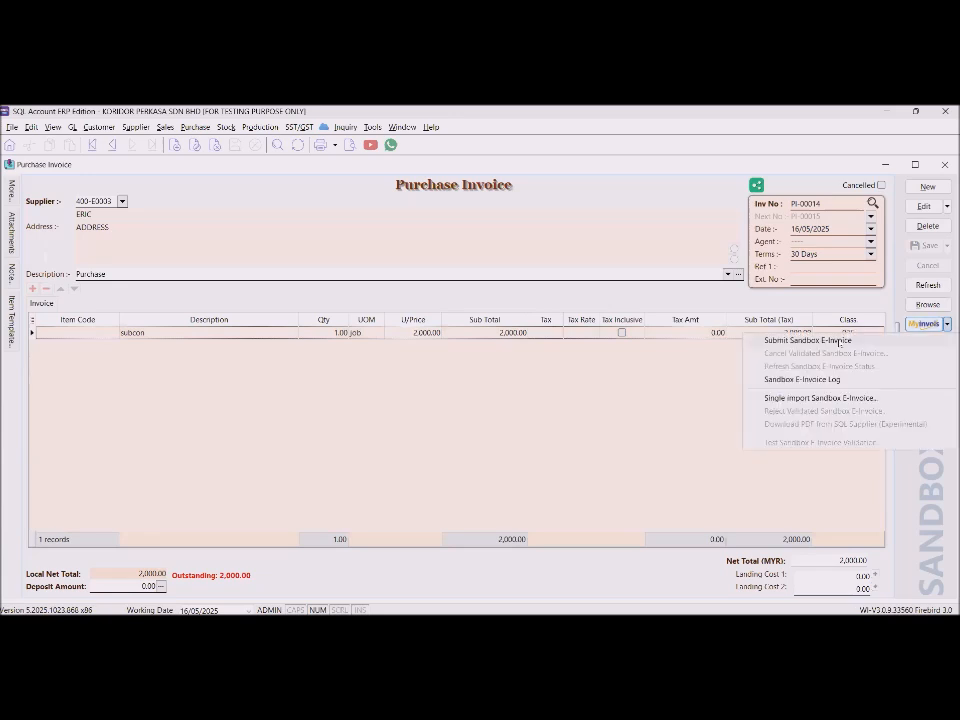
click(838, 341)
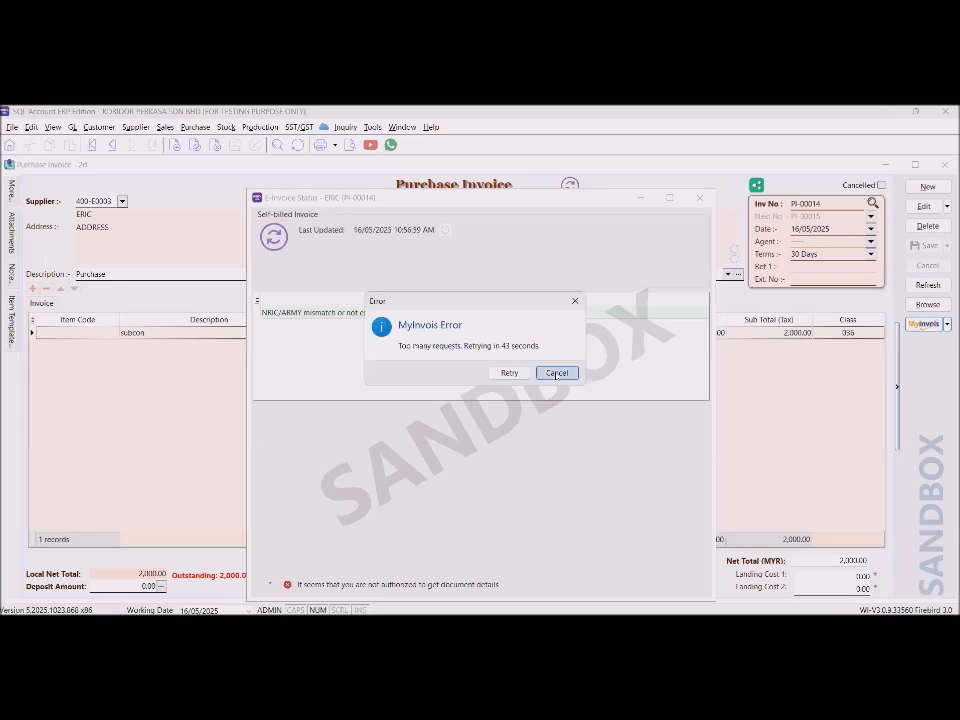
click(556, 373)
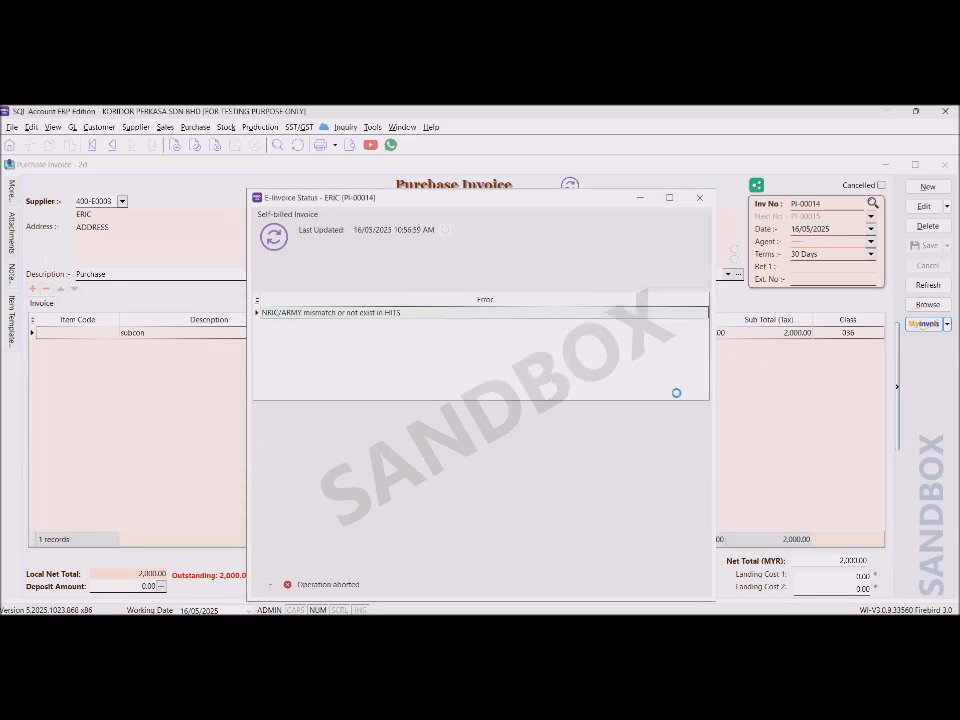
click(557, 373)
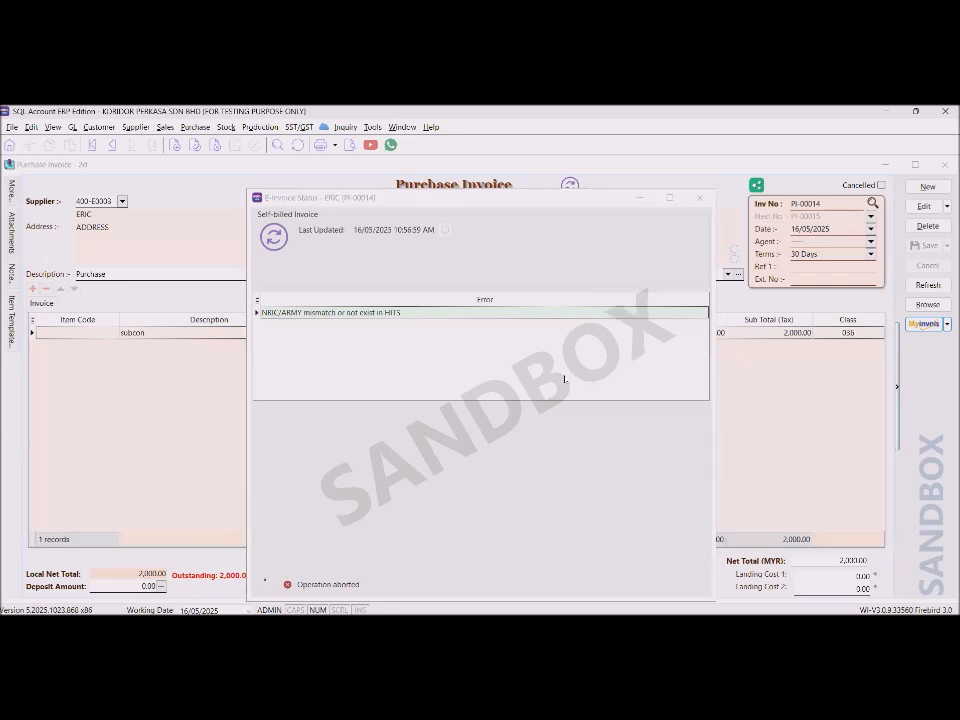
click(701, 198)
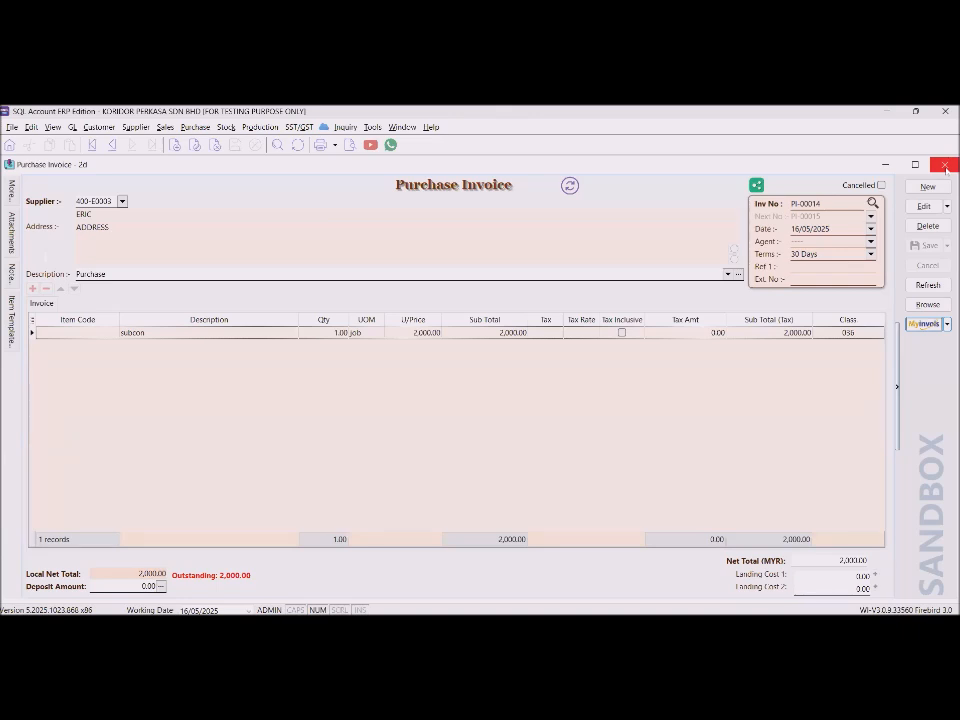
Open a blank new purchase invoice, then close it without saving the changes.
click(928, 187)
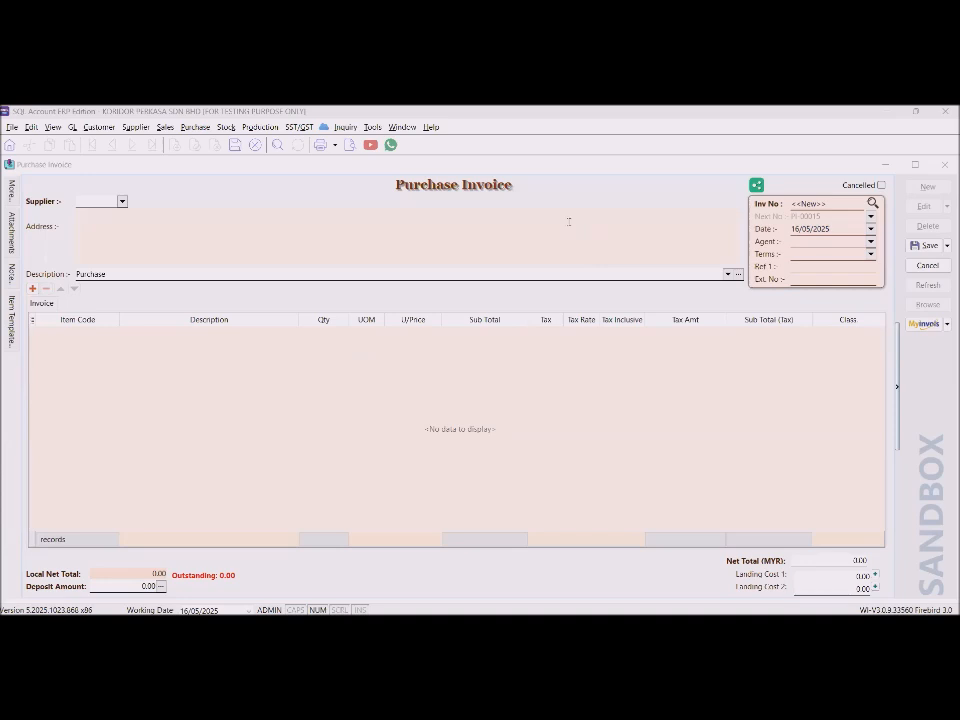
click(944, 164)
click(514, 384)
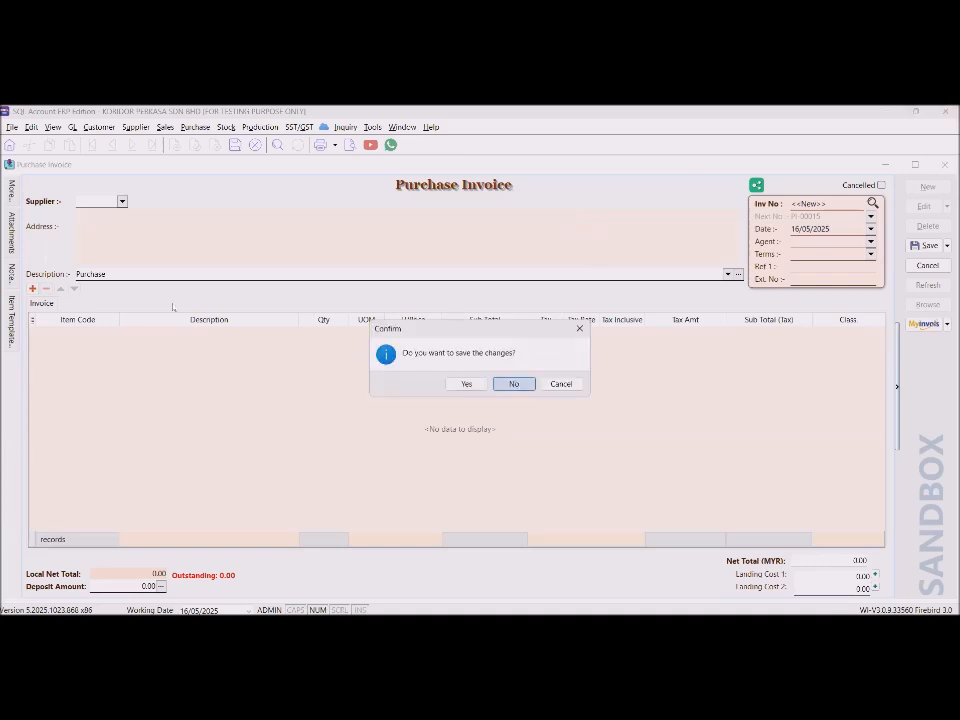
Open an existing customer's record from the Maintain Customer list.
click(62, 240)
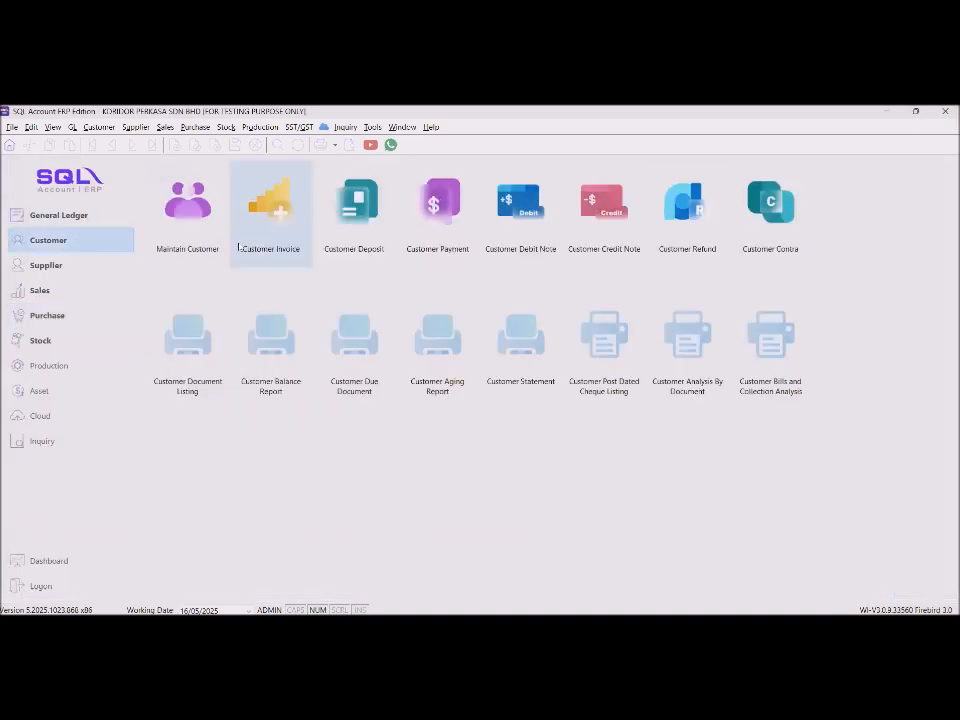
click(204, 219)
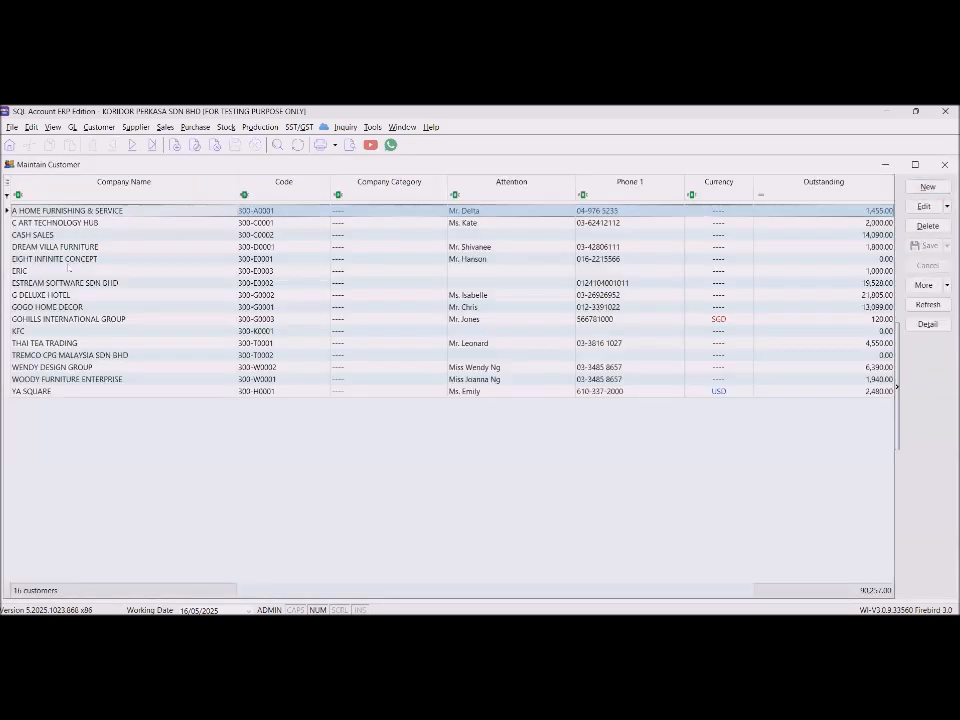
click(65, 271)
double_click(65, 271)
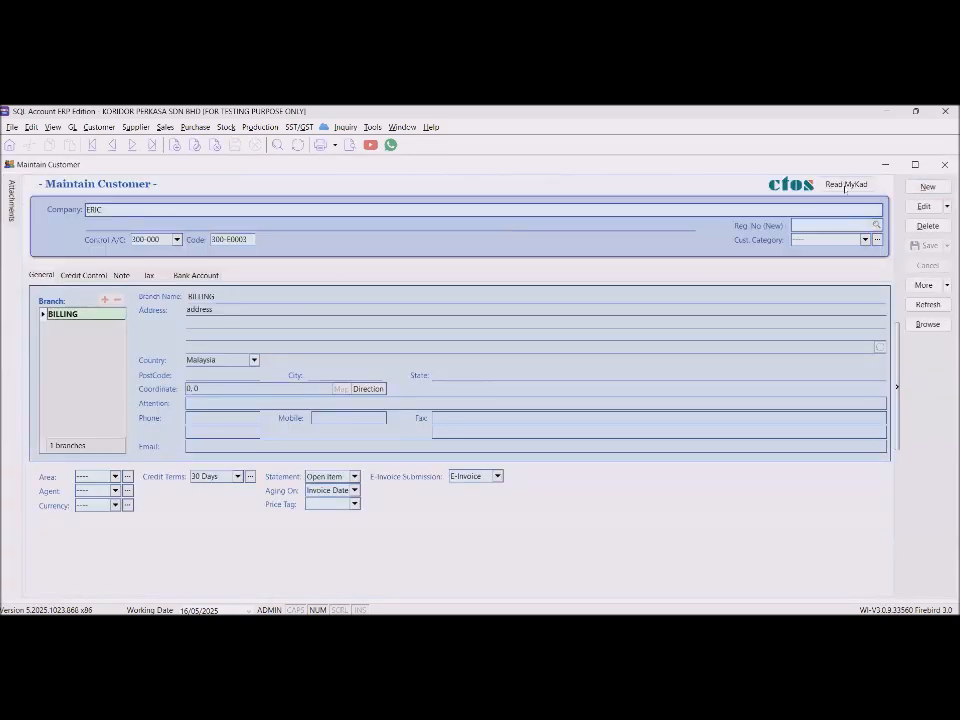
Rename the company to 'parent', with 'student' on the second name line and as attention.
drag(153, 212, 5, 202)
text(parent)
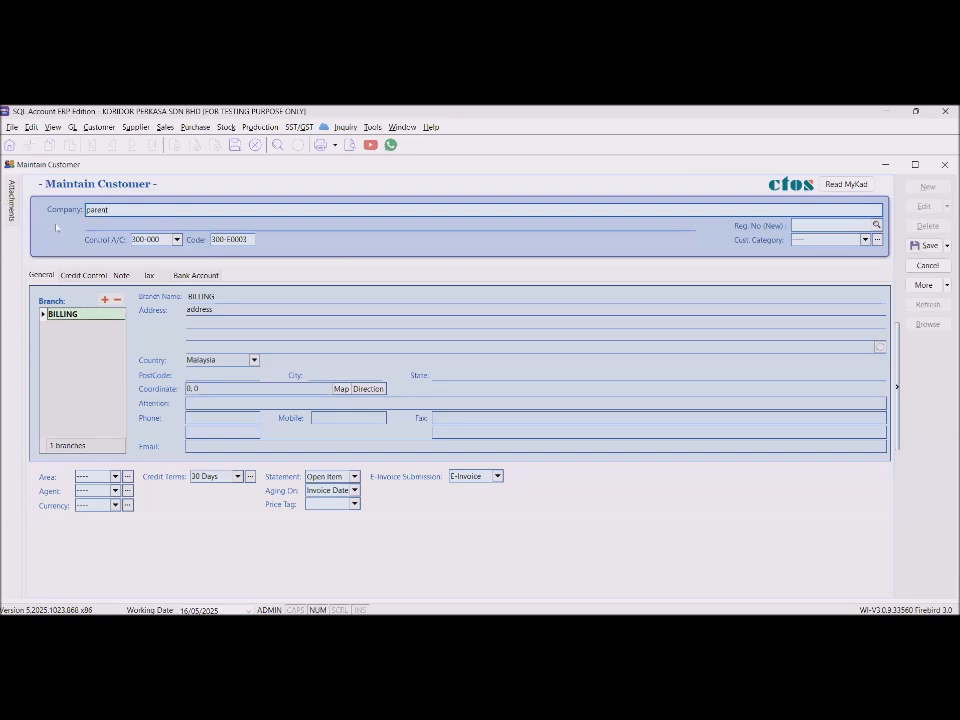
click(108, 224)
click(205, 402)
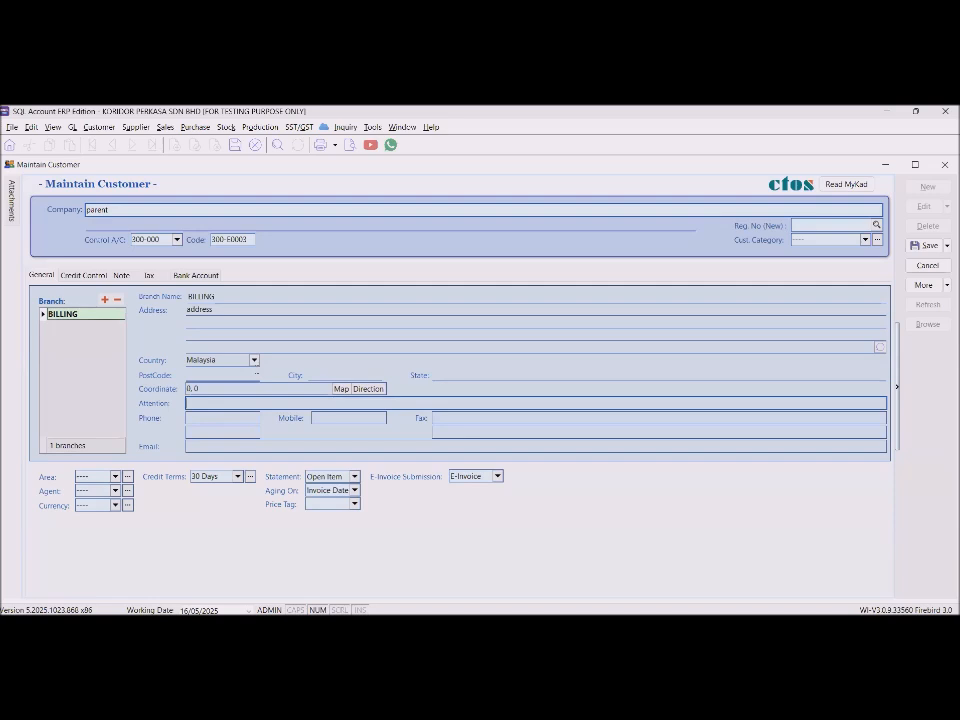
text(student)
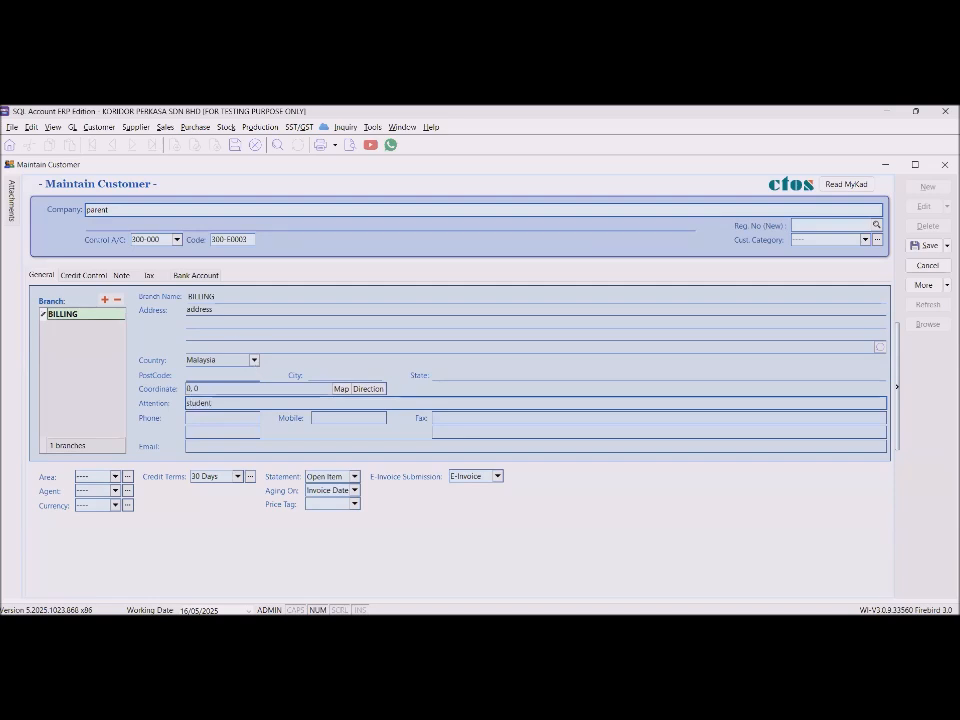
click(165, 225)
text(student)
key(Tab)
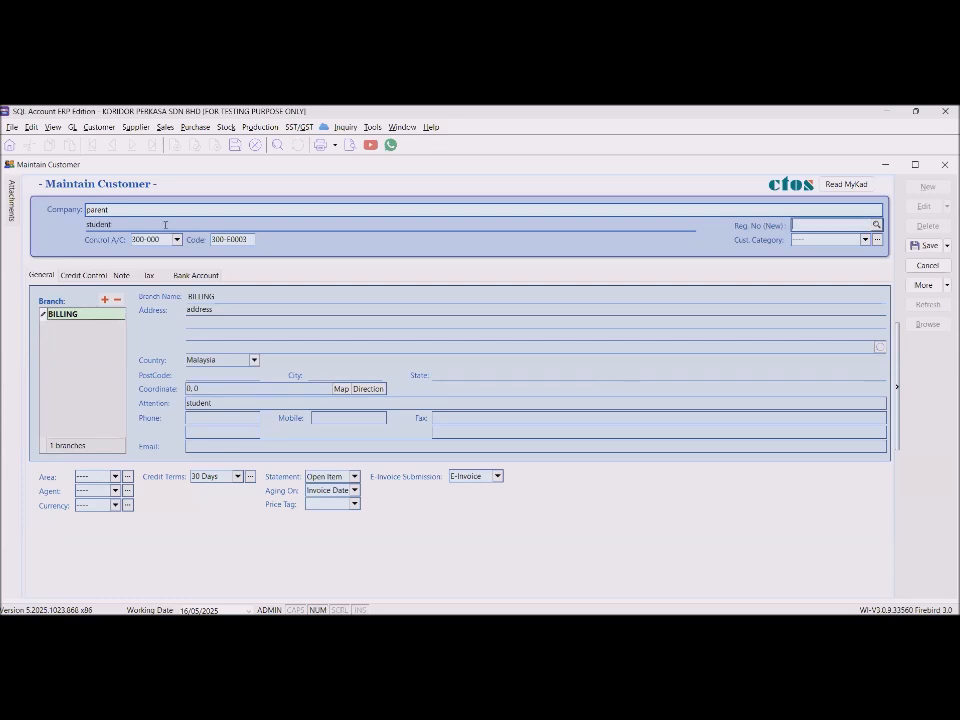
Show the customer's tax details, including passport and TIN.
right_click(124, 205)
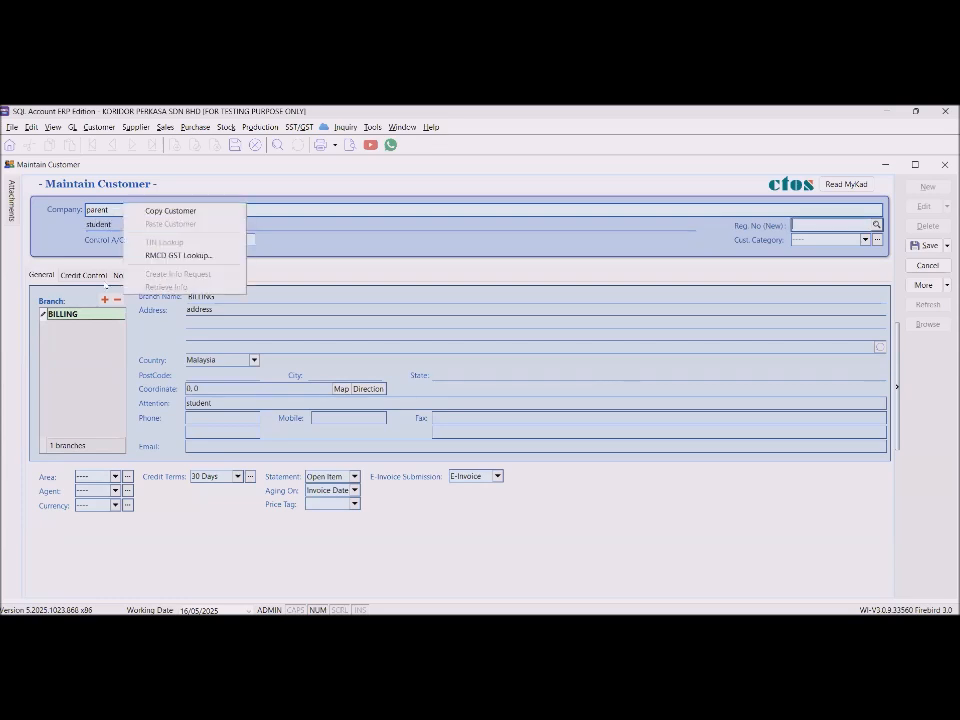
key(Escape)
click(148, 275)
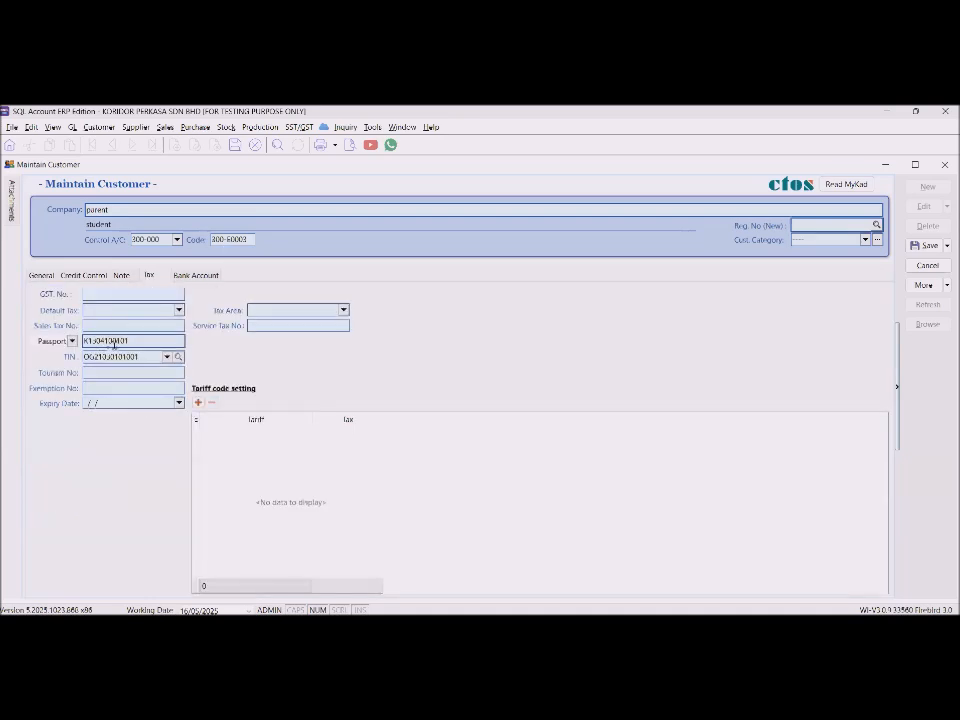
Switch the customer form back to its General tab.
click(41, 275)
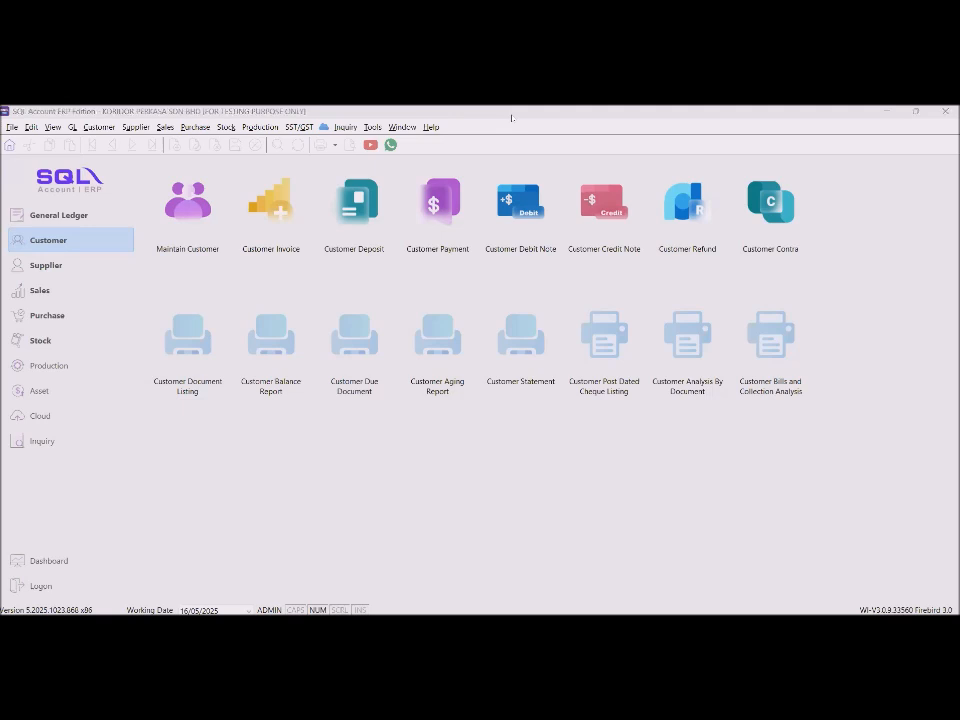
Open supplier CLASSY FURNITURE SPECIALIST's record from the Maintain Supplier list.
click(34, 262)
click(181, 216)
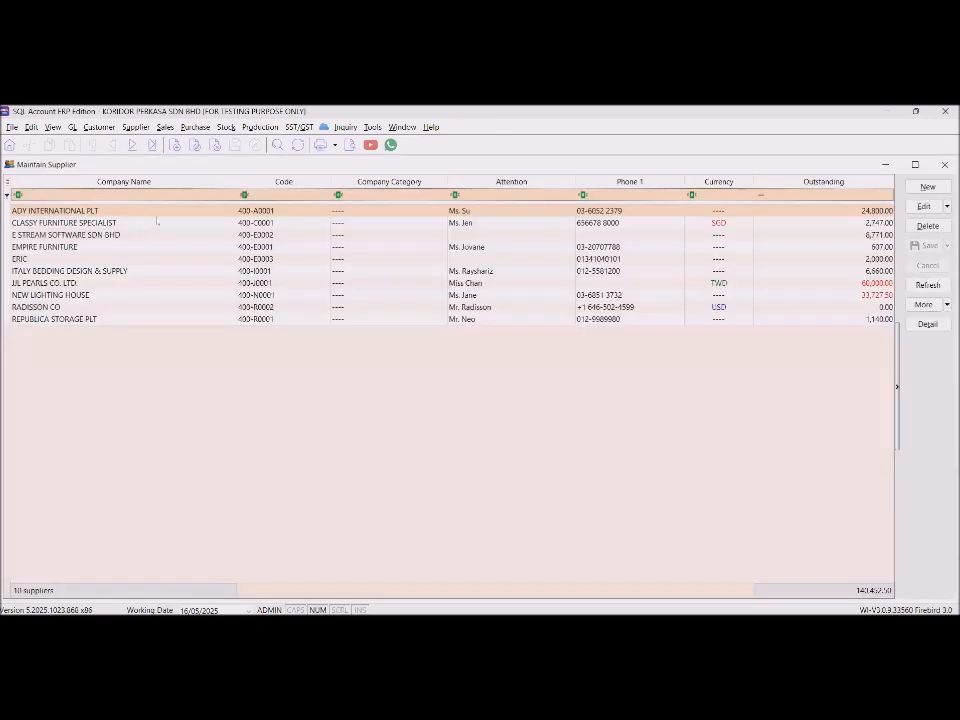
click(155, 223)
double_click(155, 224)
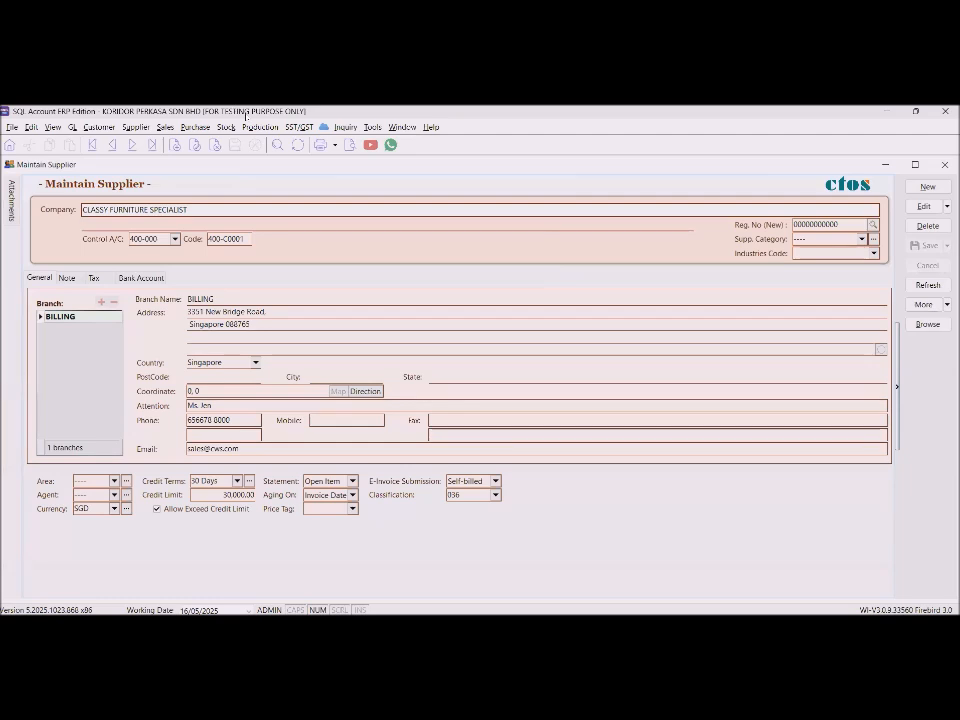
Close the CLASSY FURNITURE SPECIALIST supplier record.
key(alt+Tab)
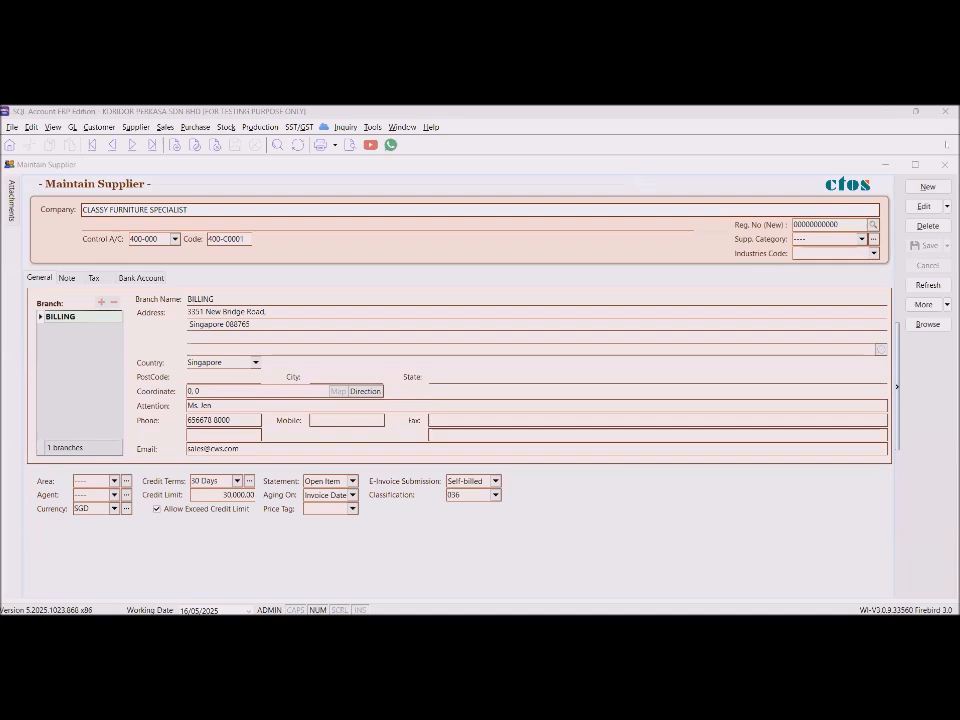
click(946, 166)
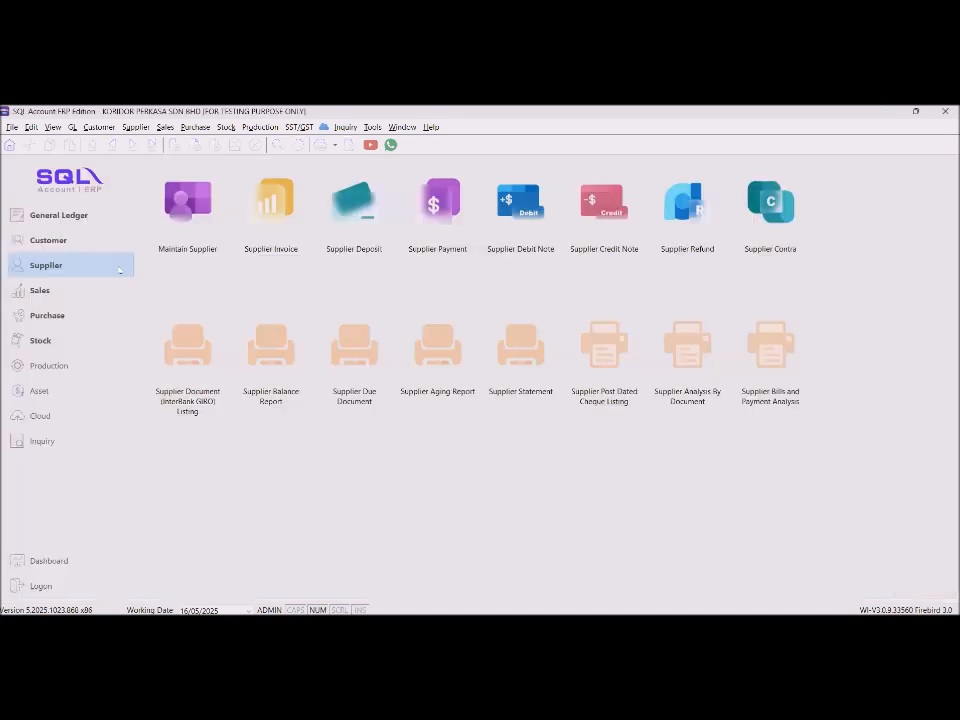
Go to the Sales module, opening and then closing the quotation list.
click(40, 290)
click(187, 215)
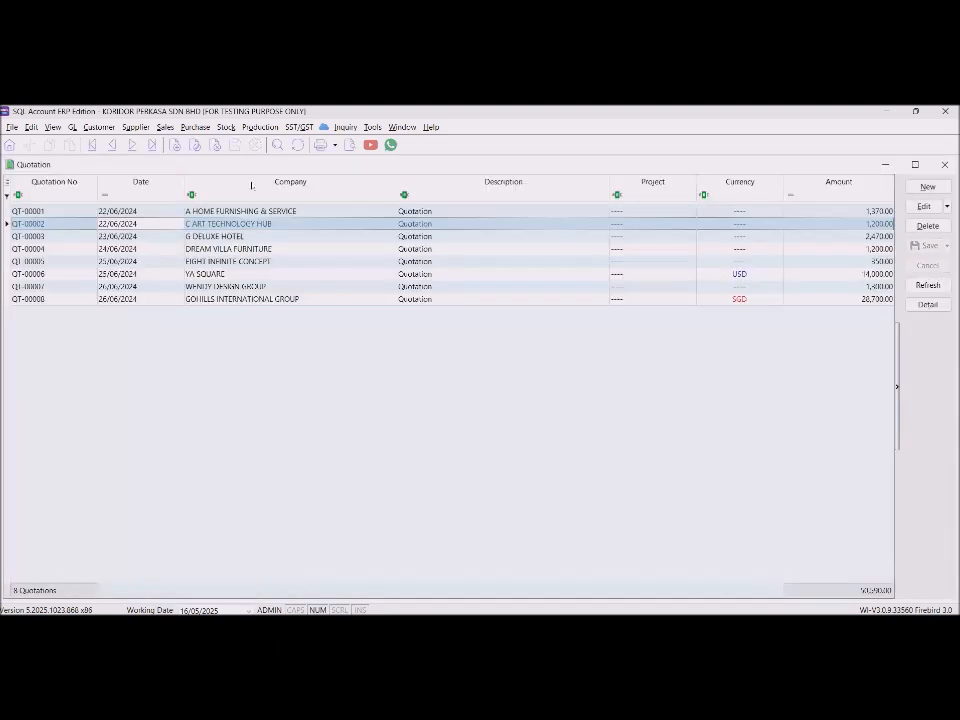
key(Escape)
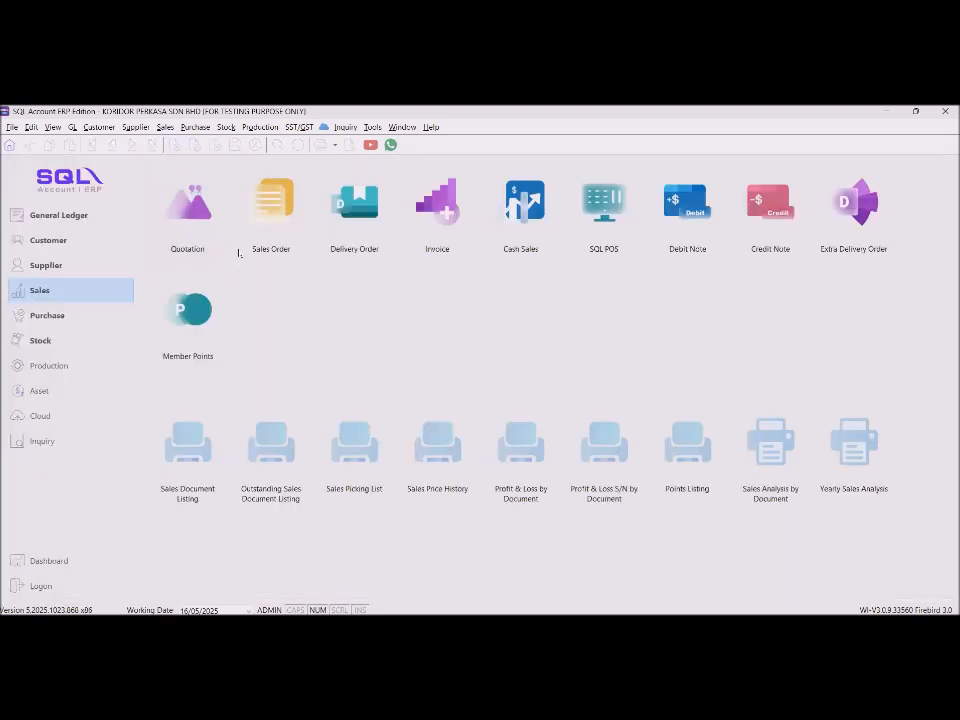
Open invoice IV-10048 from the invoice list and show its MyInvois e-invoice actions.
click(435, 201)
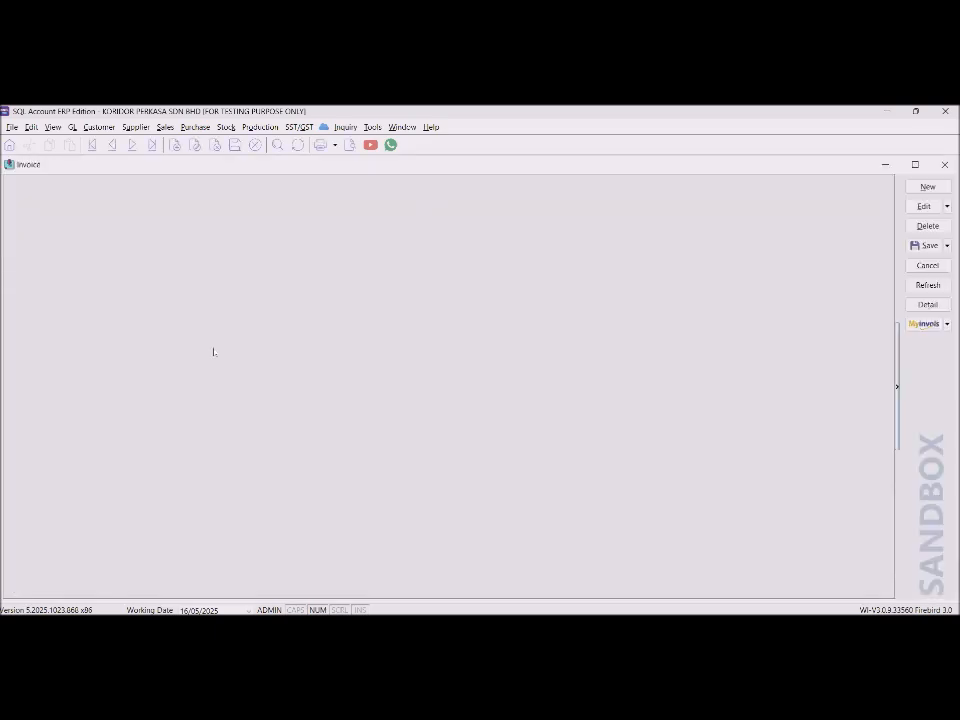
scroll(213, 353, down, 2)
scroll(213, 353, down, 6)
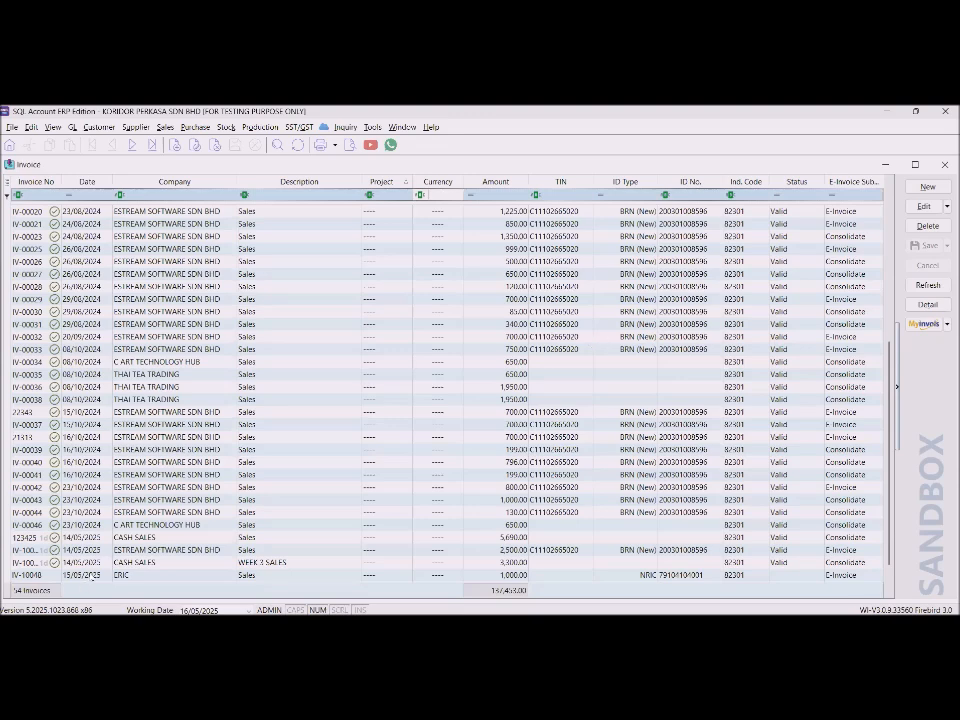
click(92, 576)
double_click(92, 576)
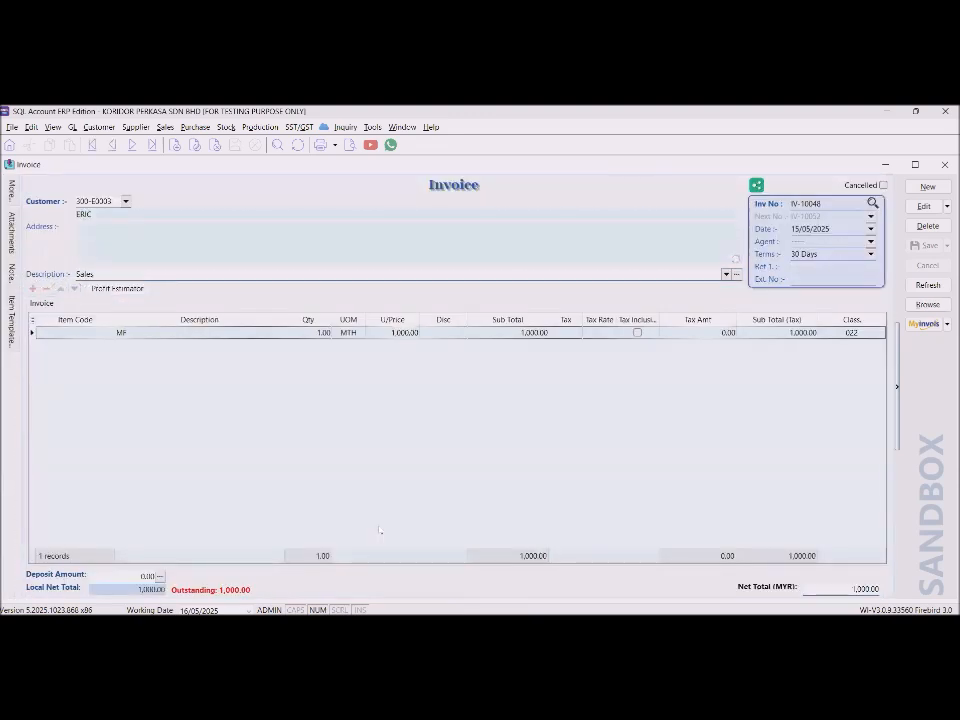
click(927, 325)
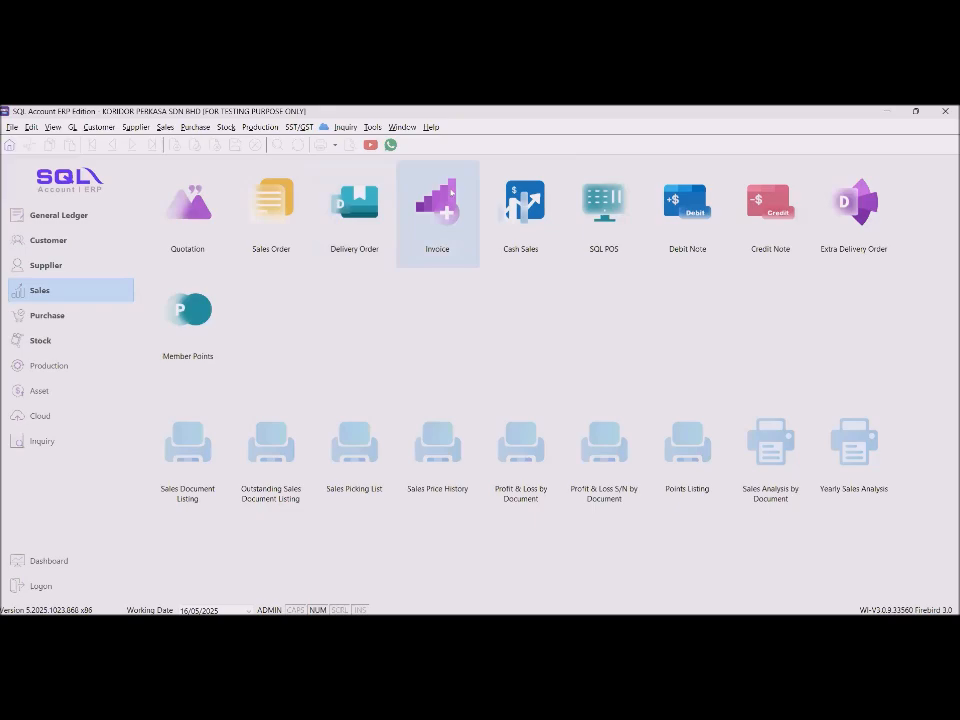
Open the 16/05/2025 cash sales invoice IV-10051 from the invoice list.
click(445, 222)
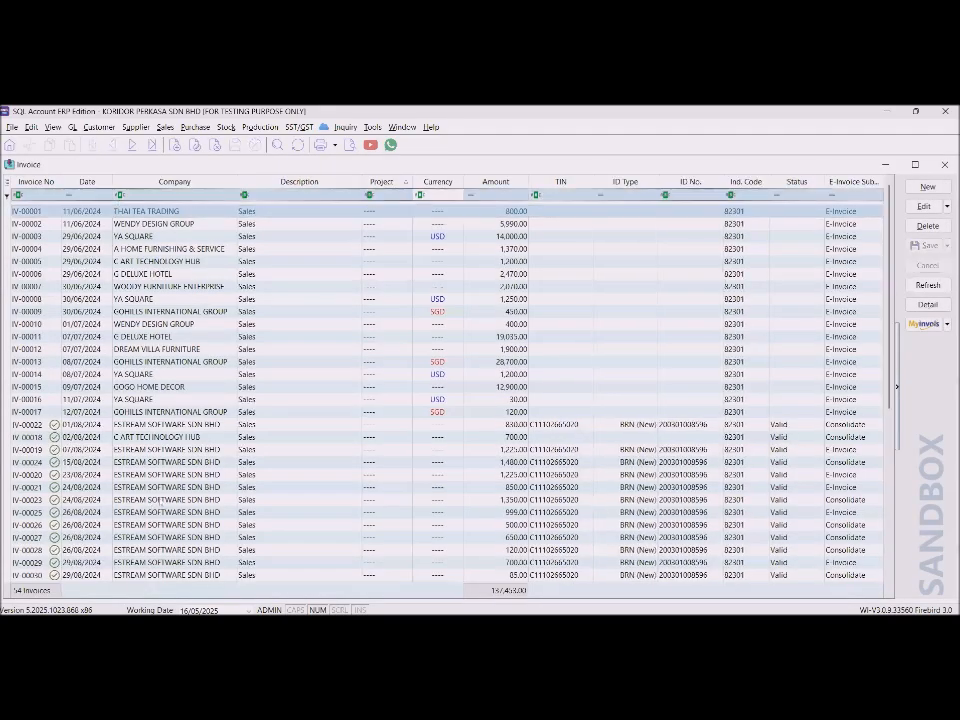
scroll(121, 377, down, 6)
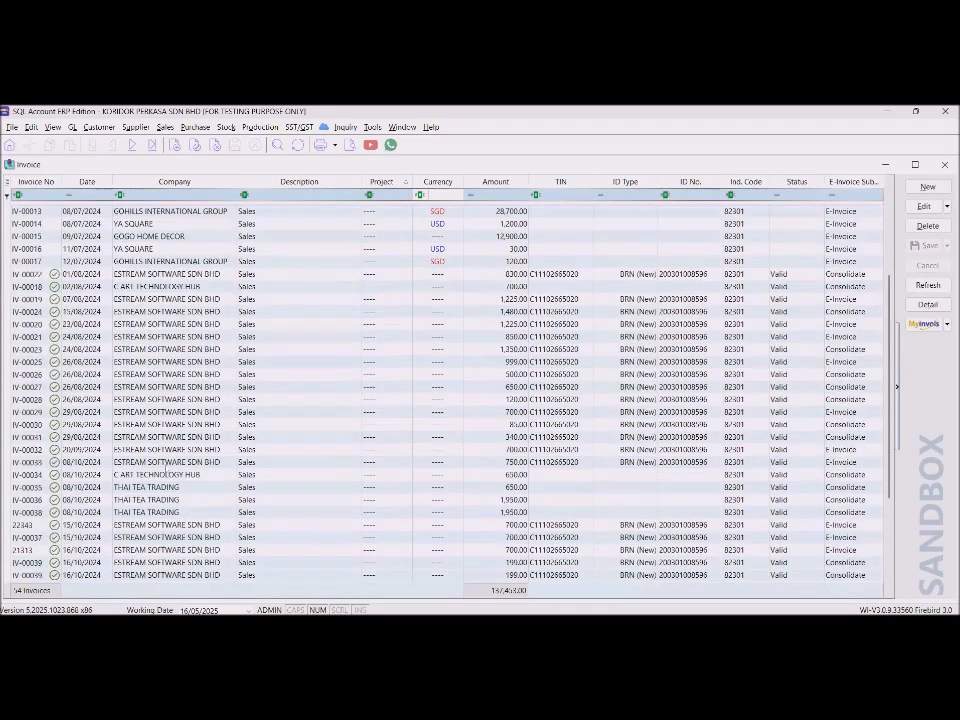
scroll(121, 377, down, 2)
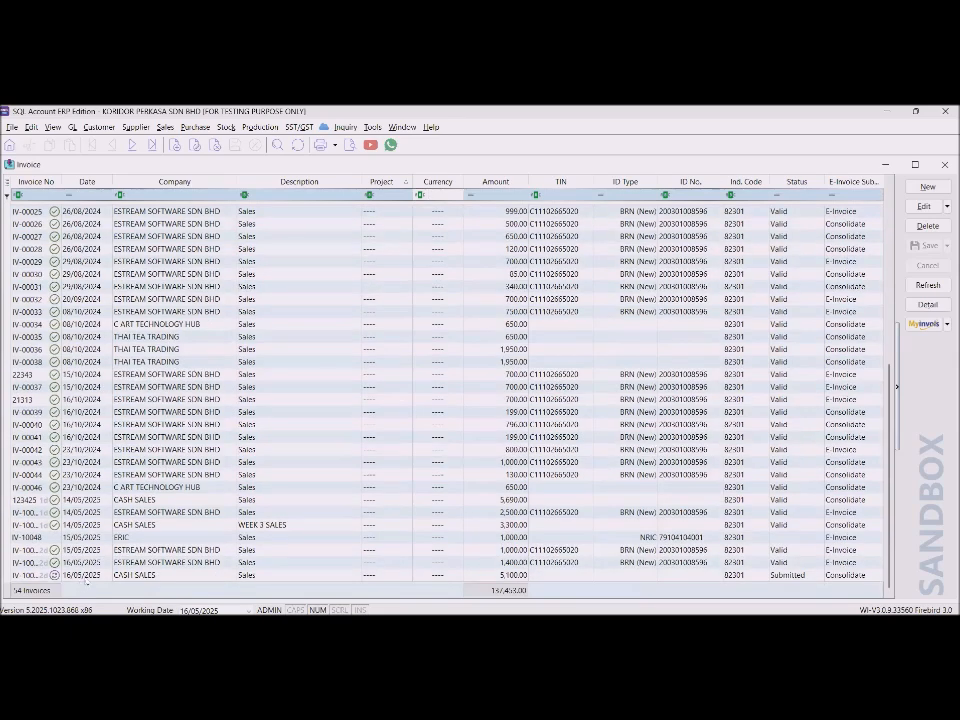
click(135, 576)
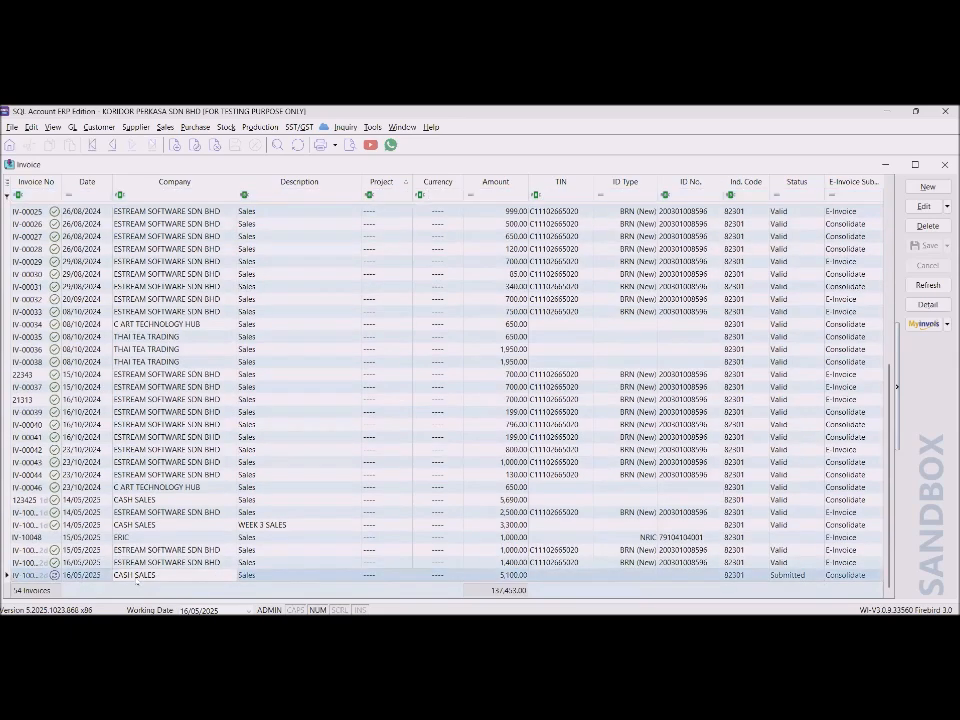
double_click(135, 576)
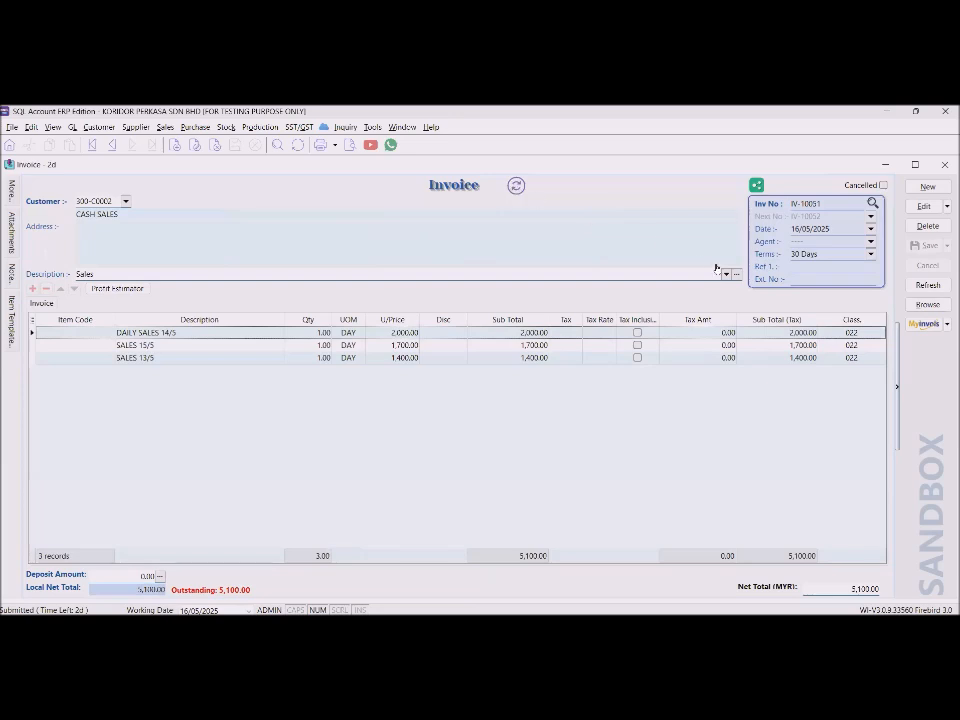
Confirm its e-invoice status shows Valid, then close the status and invoice windows.
click(516, 185)
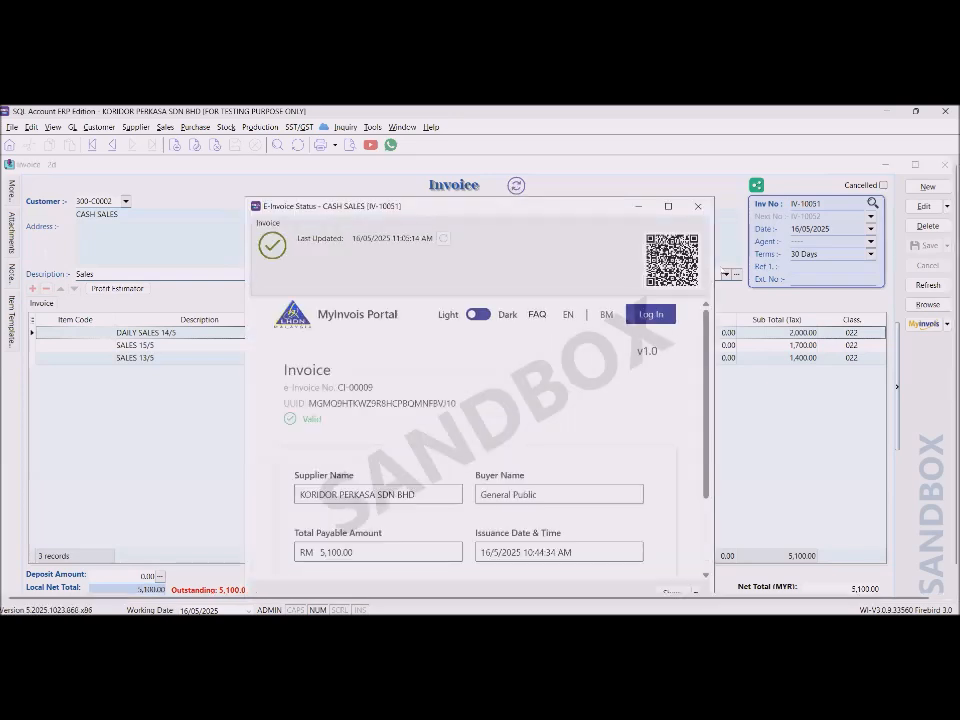
click(698, 207)
click(944, 166)
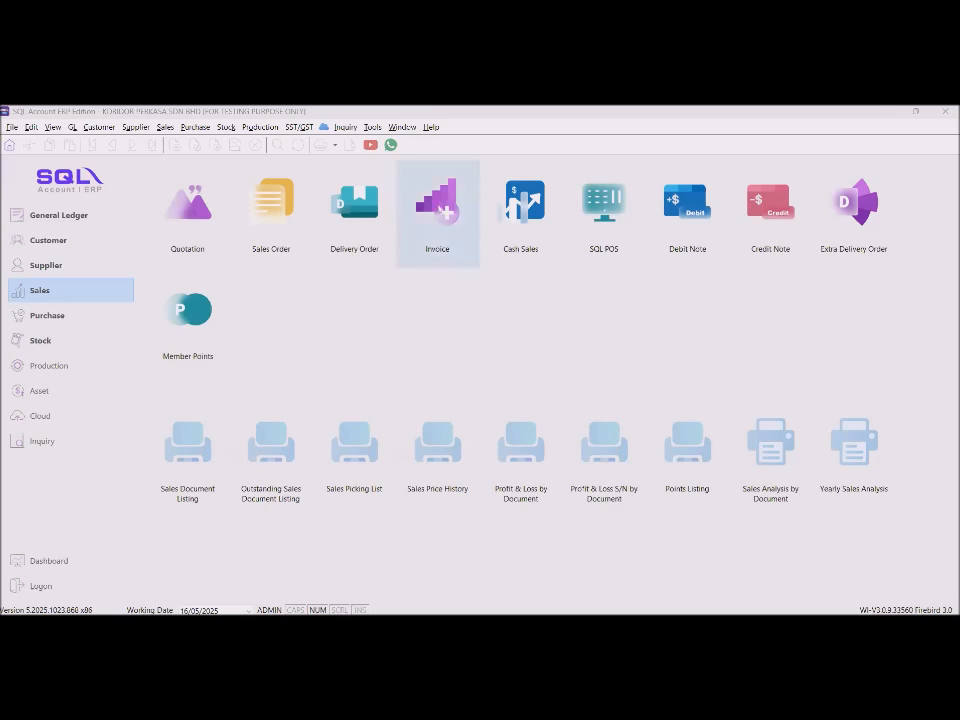
Open the 15/05/2025 ESTREAM SOFTWARE invoice IV-10049 for 1,000.00 from the list.
click(437, 212)
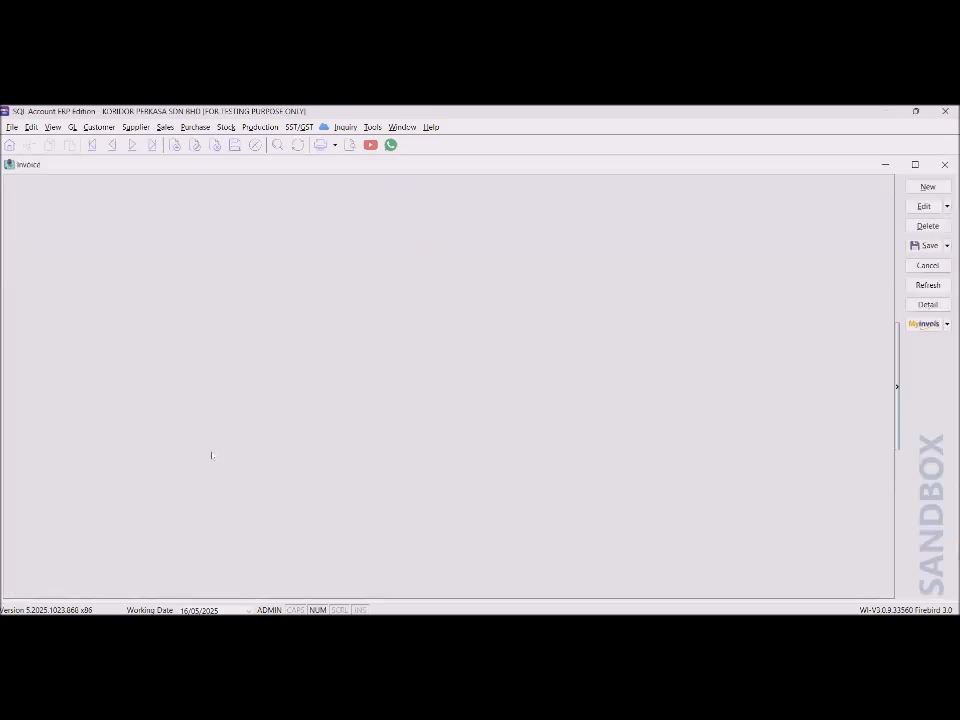
scroll(438, 459, down, 7)
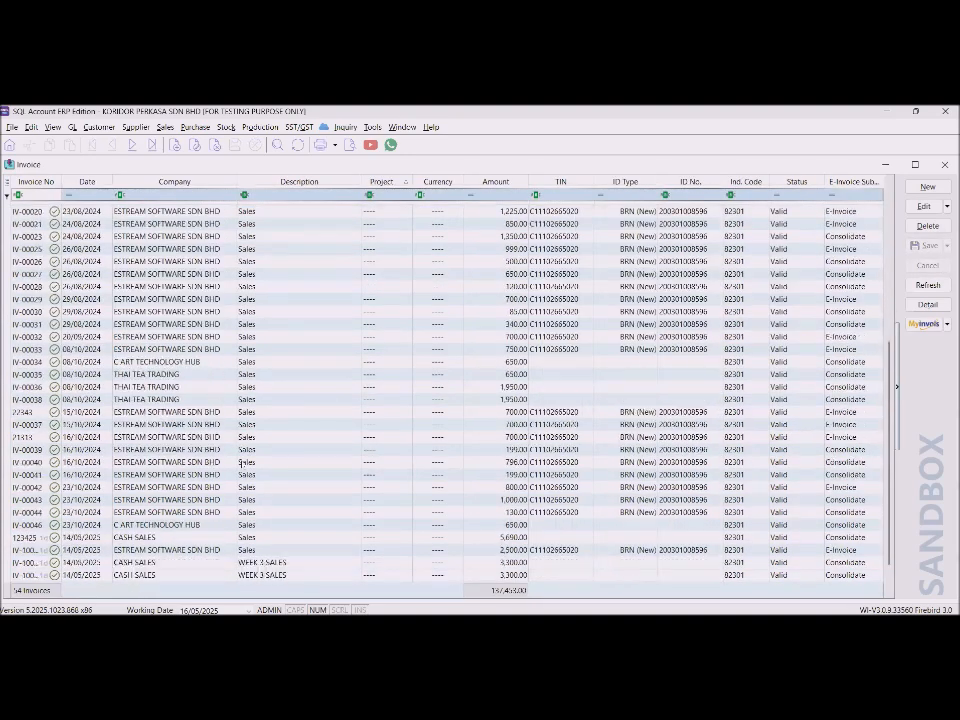
scroll(438, 459, down, 2)
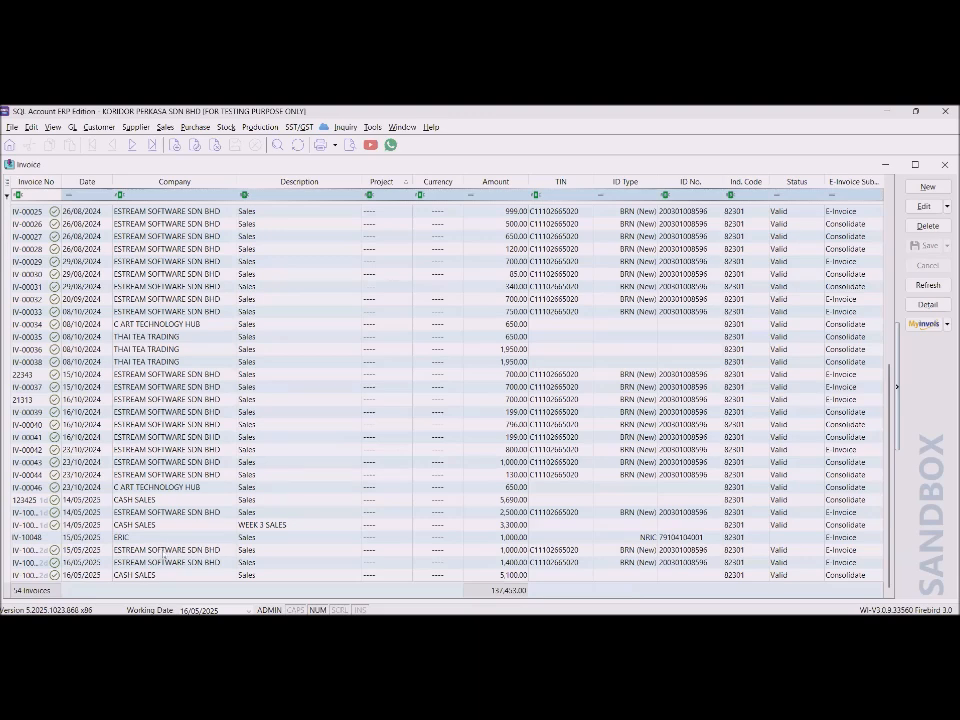
double_click(163, 551)
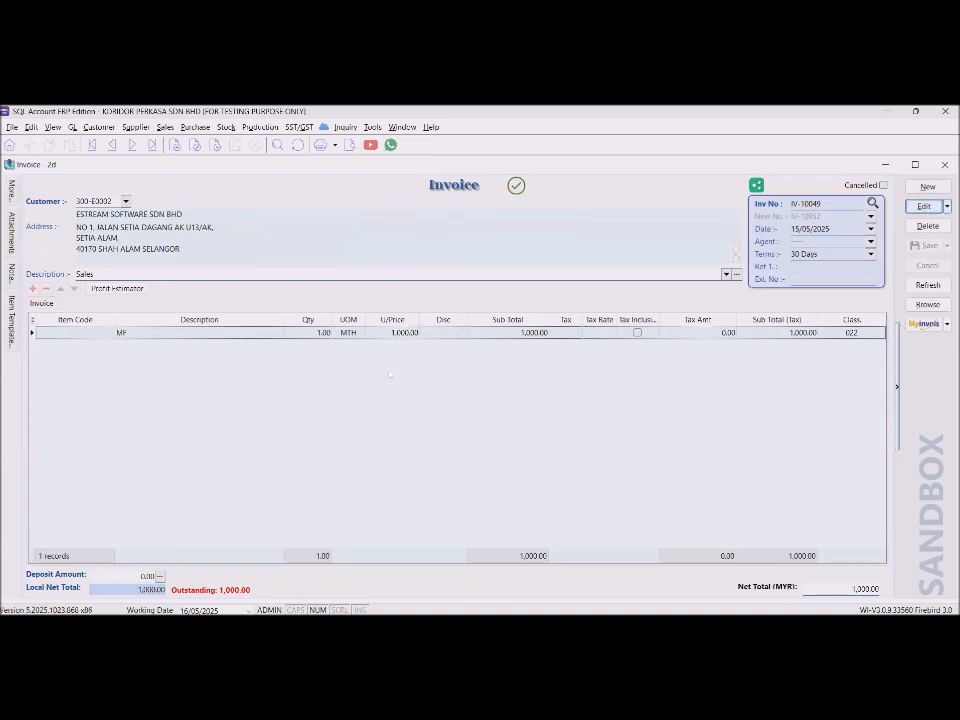
Cancel IV-10049's validated sandbox e-invoice with reason 'Wrong invoice details' and close the status.
click(388, 331)
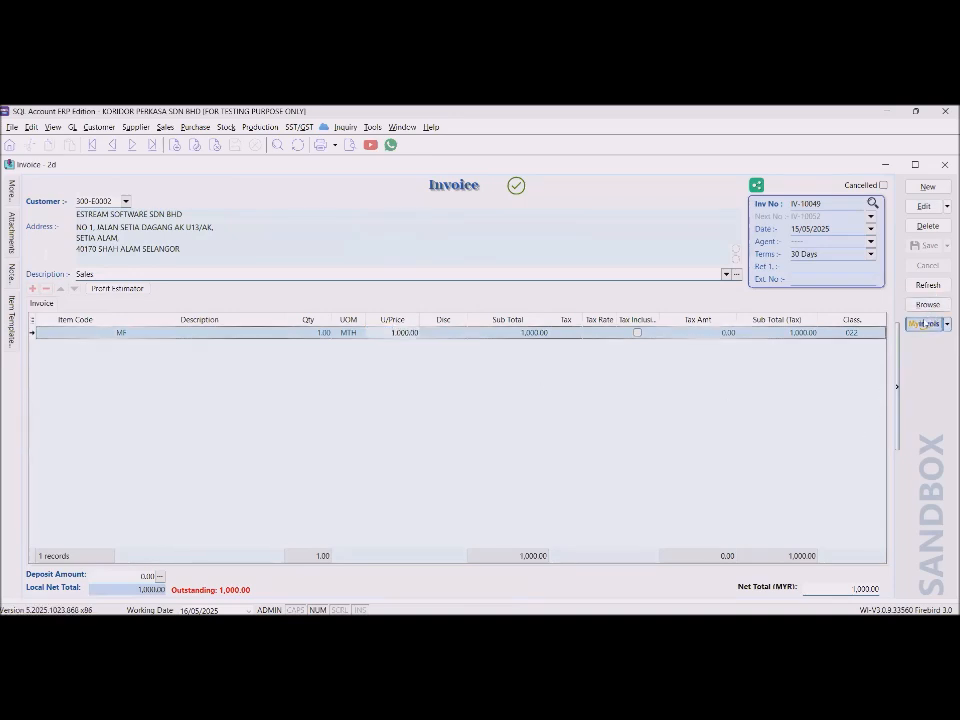
click(946, 324)
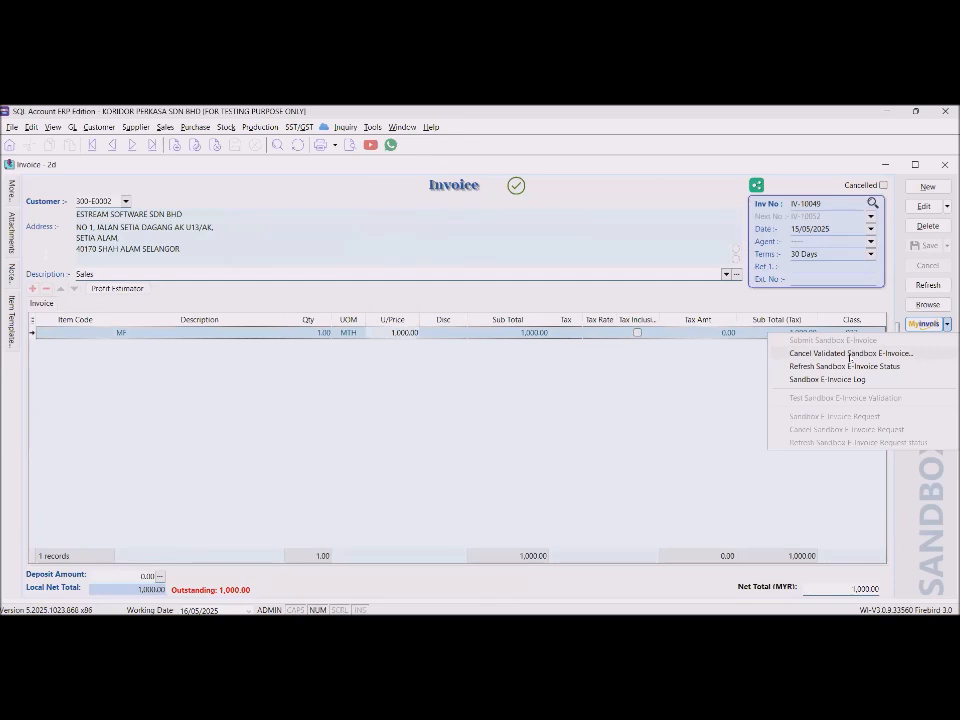
click(851, 353)
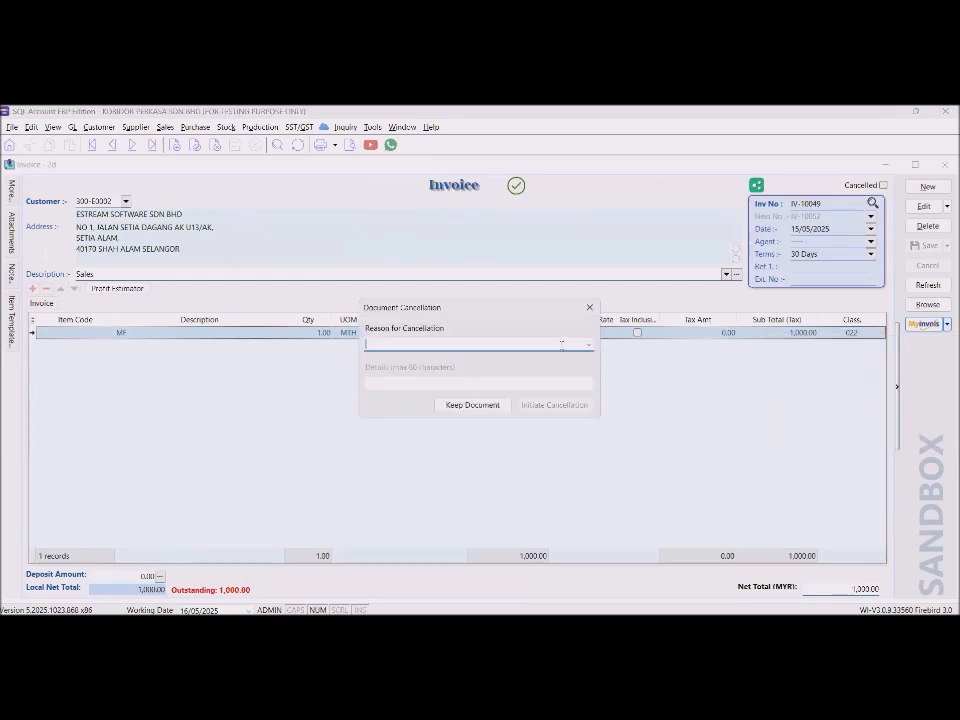
click(590, 344)
click(503, 367)
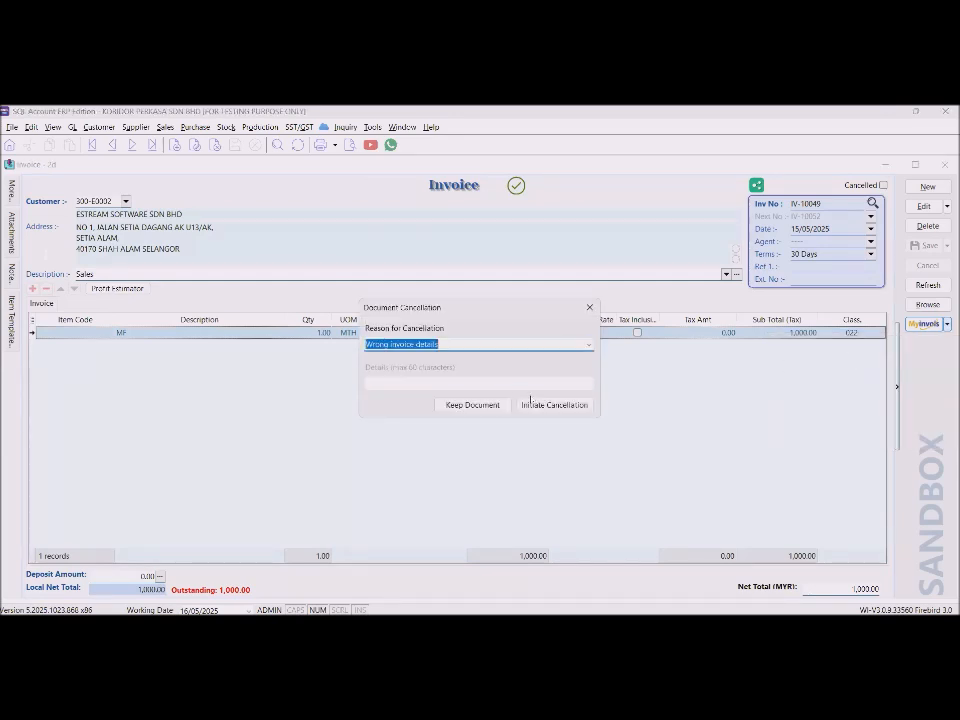
click(540, 405)
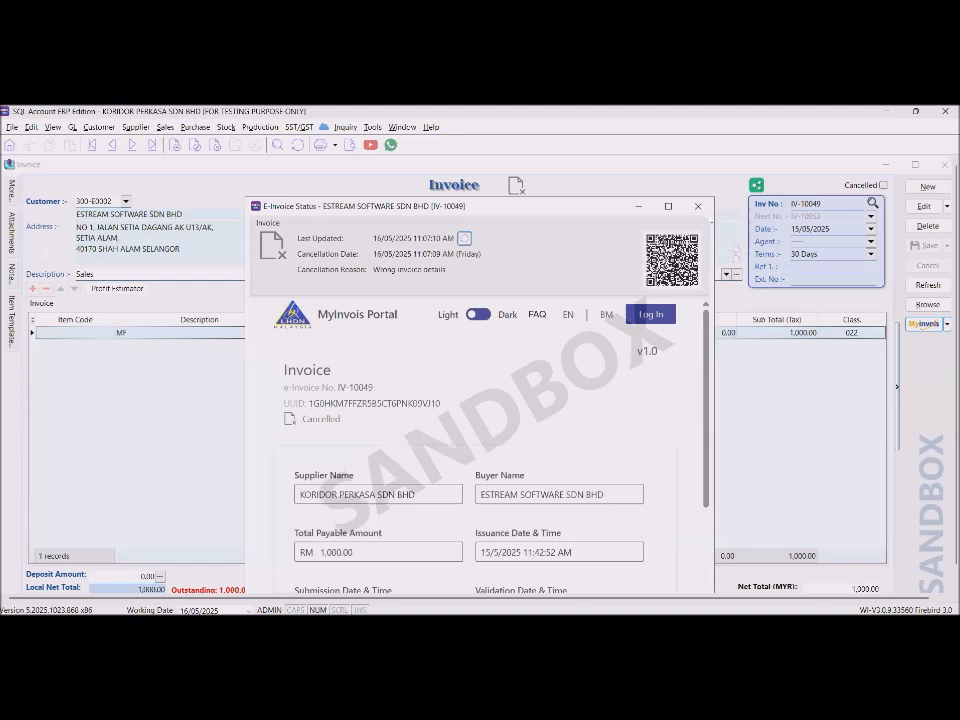
click(698, 206)
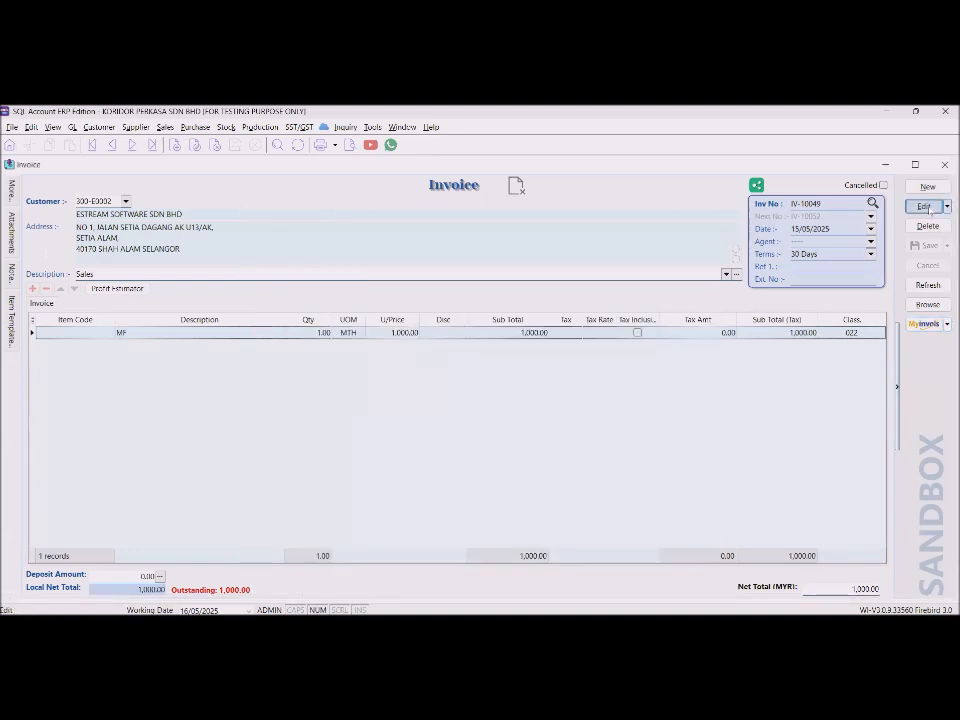
Change IV-10049's unit price to 2000, save it, and show its sandbox e-invoice status.
click(924, 206)
click(400, 332)
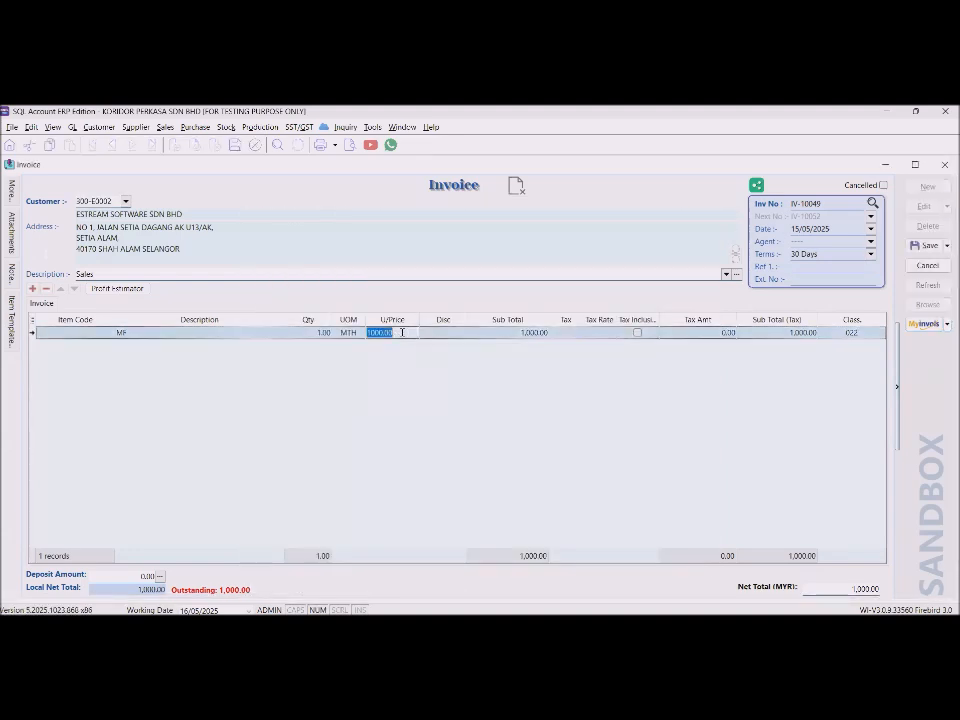
key(BackSpace)
key(BackSpace)
text(2000)
click(922, 245)
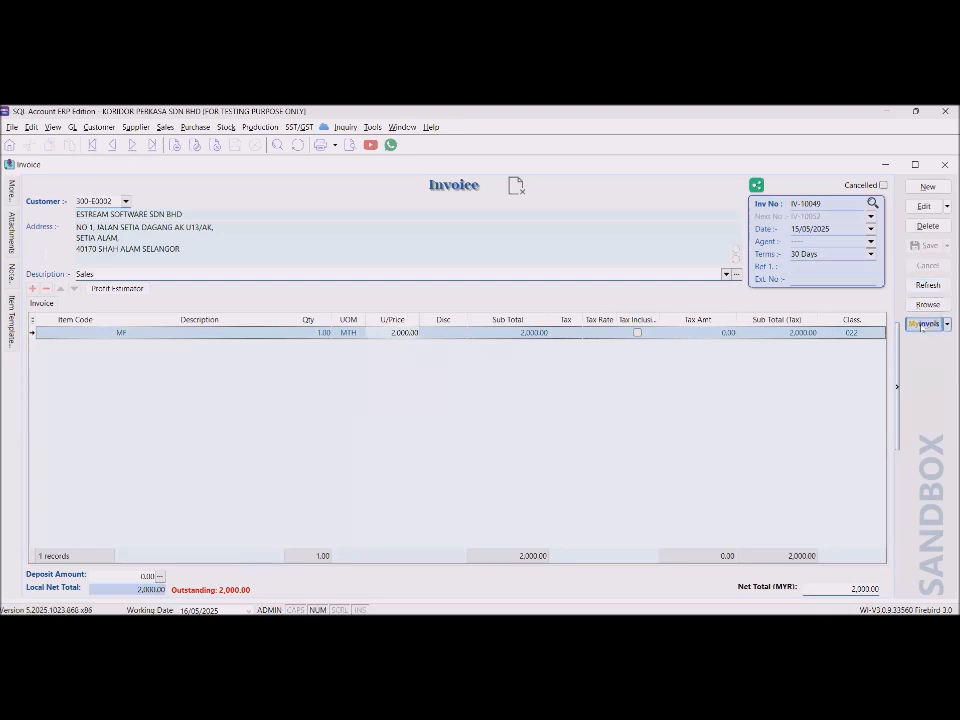
click(946, 324)
click(855, 341)
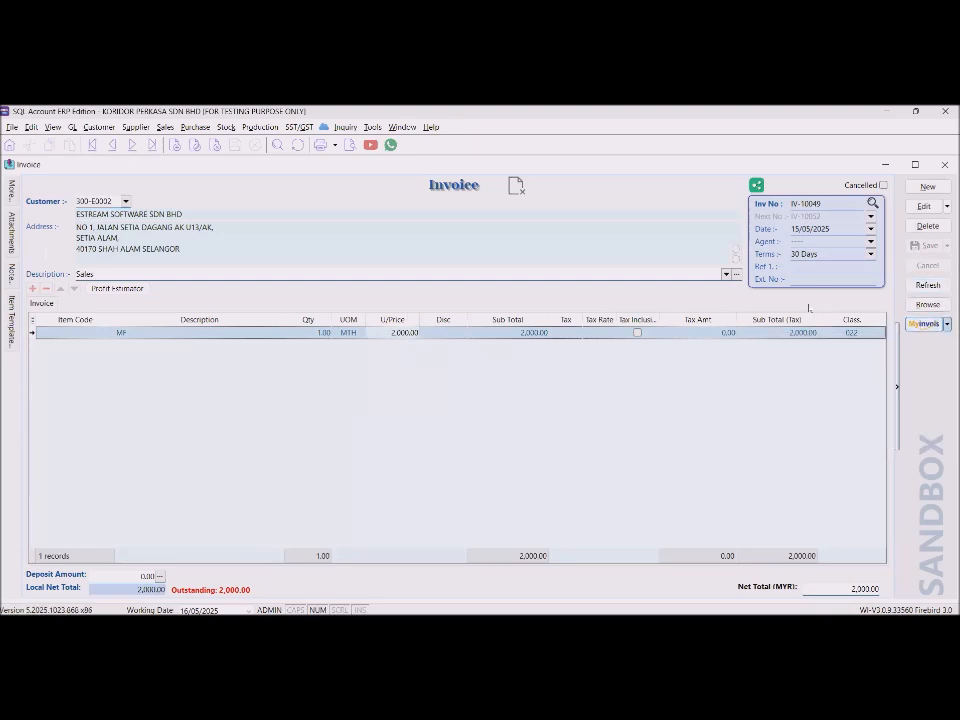